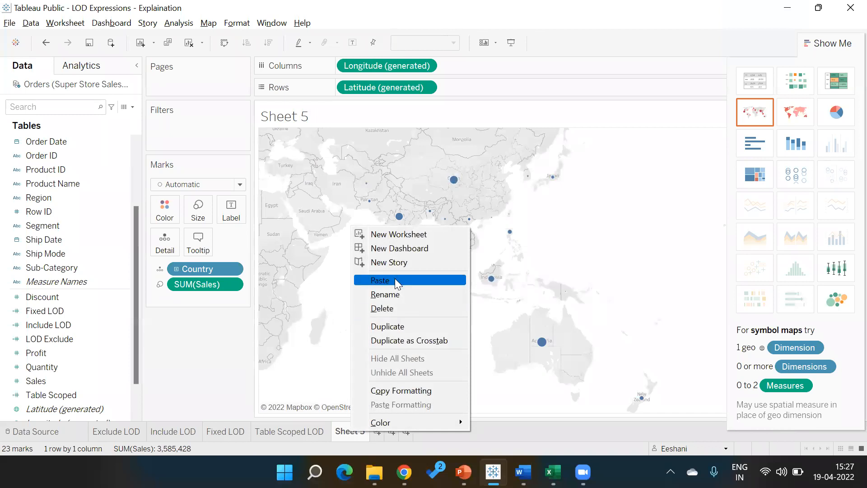
- Delete Sheet 5, then review the Fixed LOD formula {FIXED [Country]:SUM([Sales])} without changes
{"action": "left_click", "coordinate": [388, 307]}
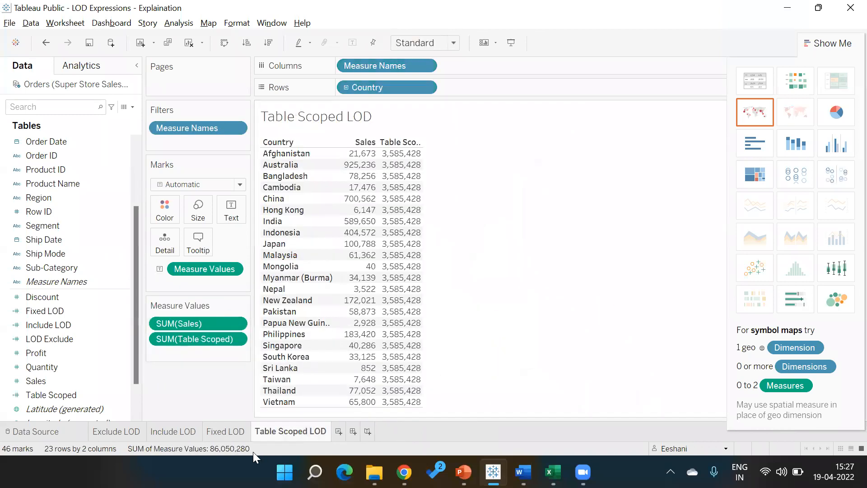
{"action": "left_click", "coordinate": [226, 432]}
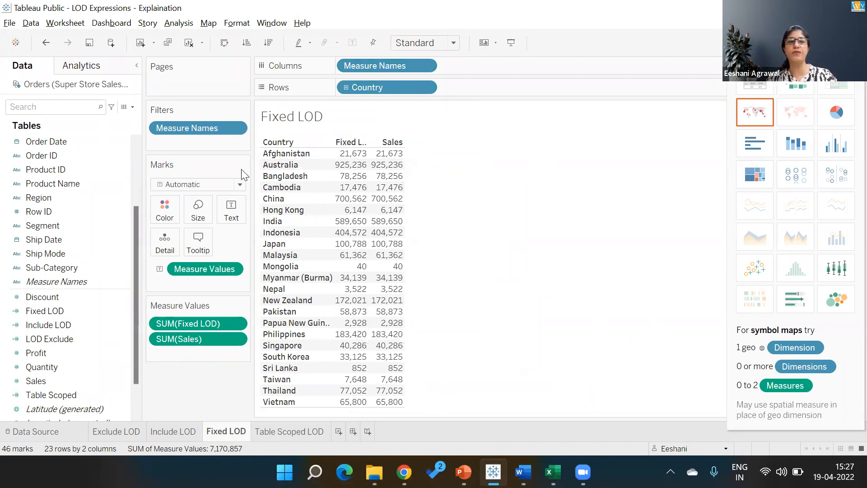
{"action": "right_click", "coordinate": [98, 312]}
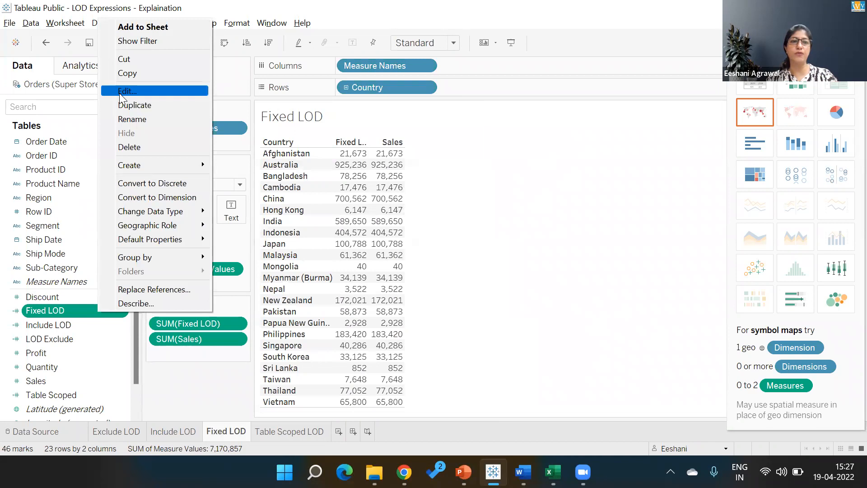
{"action": "left_click", "coordinate": [121, 92]}
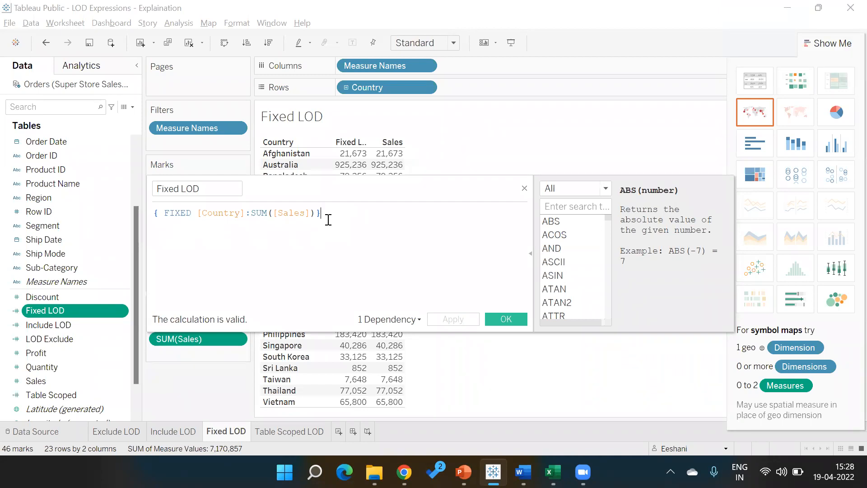
{"action": "left_click", "coordinate": [518, 320]}
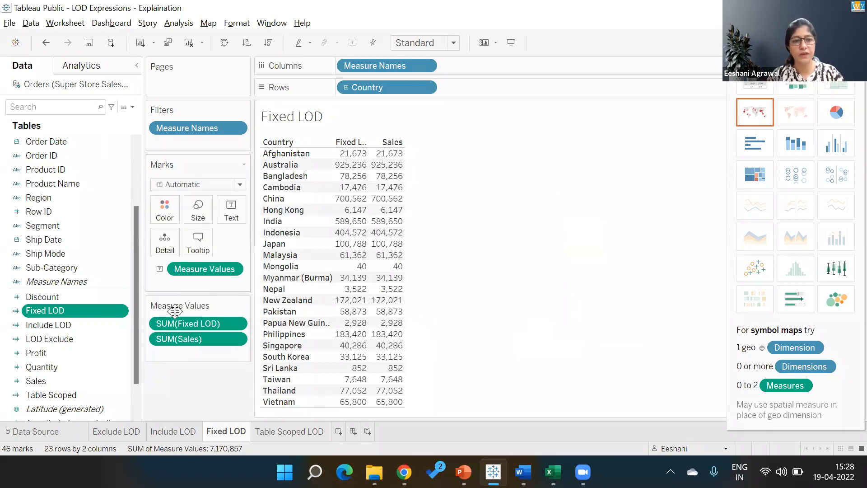
- Remove SUM(Fixed LOD) from Measure Values and drill Country down to State and City
{"action": "left_click_drag", "start_coordinate": [176, 323], "coordinate": [176, 376]}
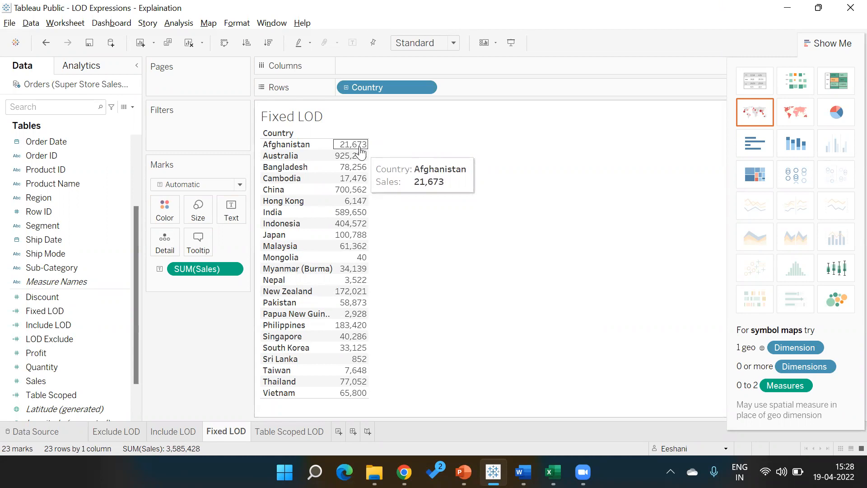
{"action": "left_click", "coordinate": [346, 88]}
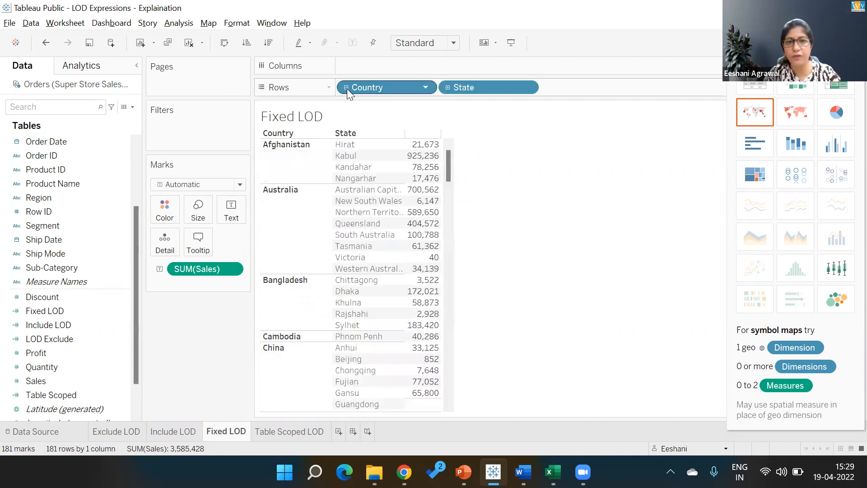
{"action": "mouse_move", "coordinate": [434, 181]}
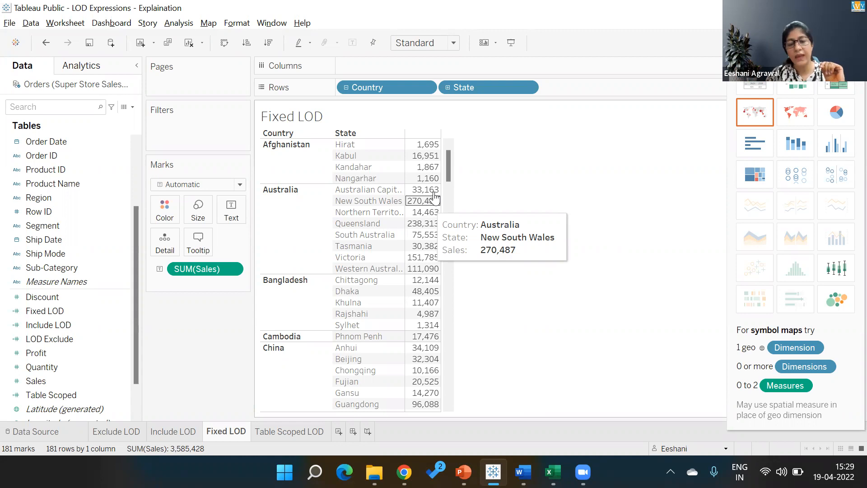
{"action": "left_click", "coordinate": [448, 87]}
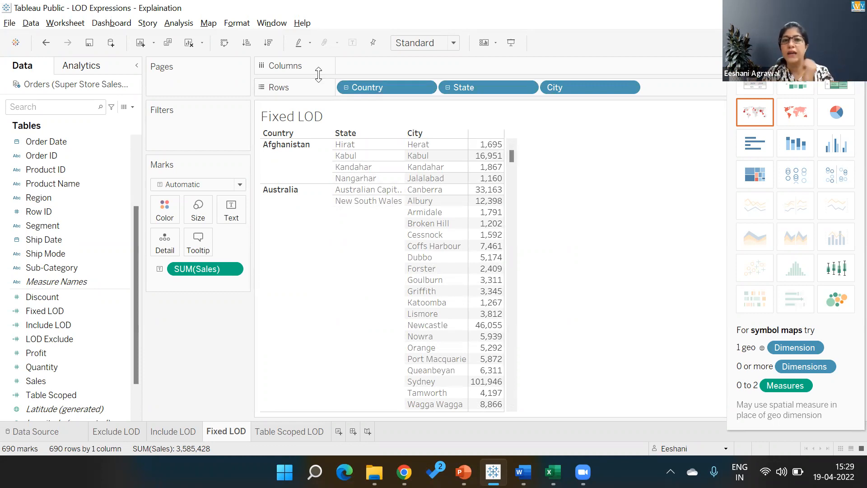
- Collapse the table back to countries, then expand it again to State and City
{"action": "left_click", "coordinate": [345, 88]}
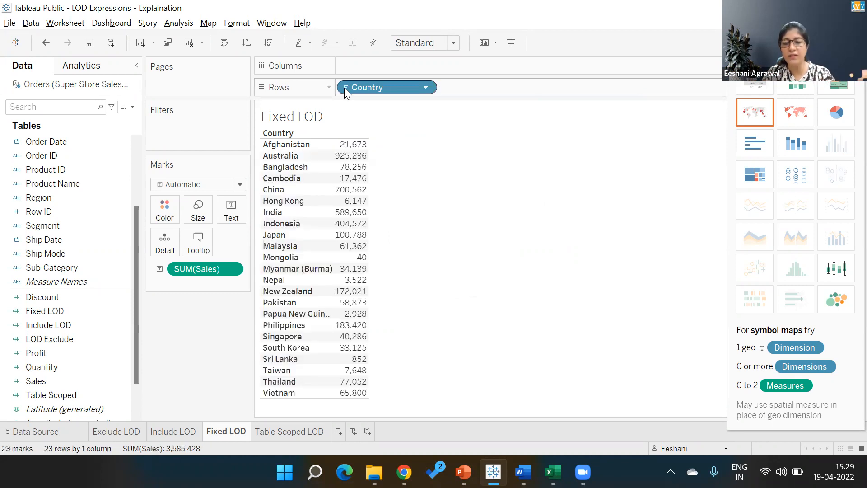
{"action": "left_click", "coordinate": [346, 87]}
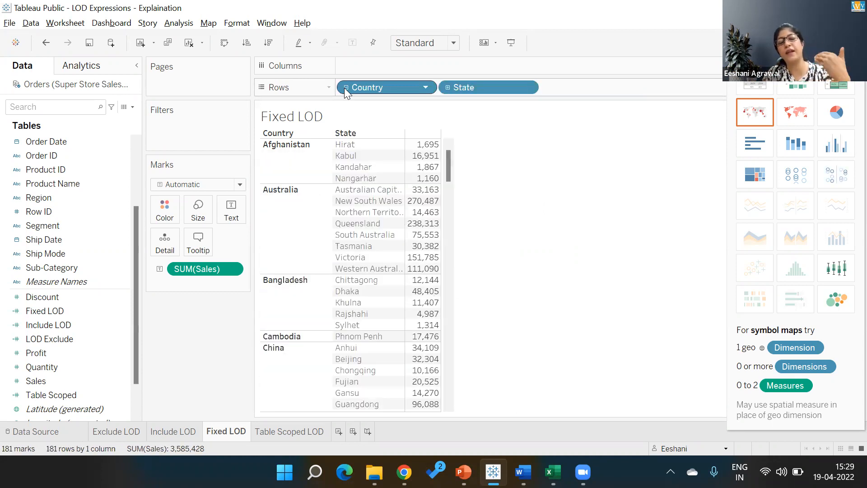
{"action": "left_click", "coordinate": [448, 88]}
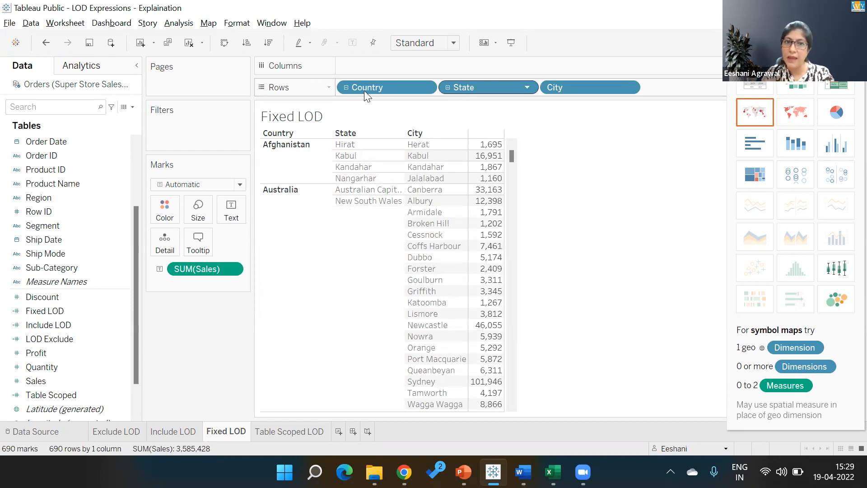
{"action": "right_click", "coordinate": [102, 310]}
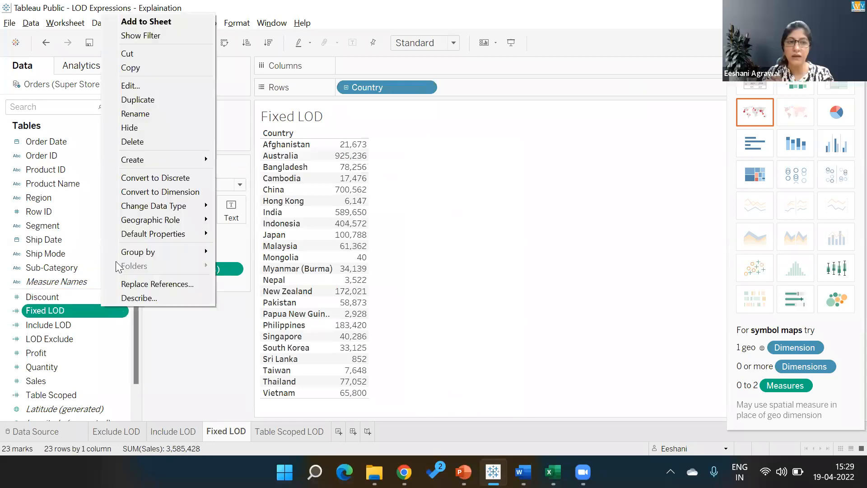
- Confirm the Fixed LOD calculation unchanged and add Fixed LOD back beside Sales
{"action": "left_click", "coordinate": [157, 86]}
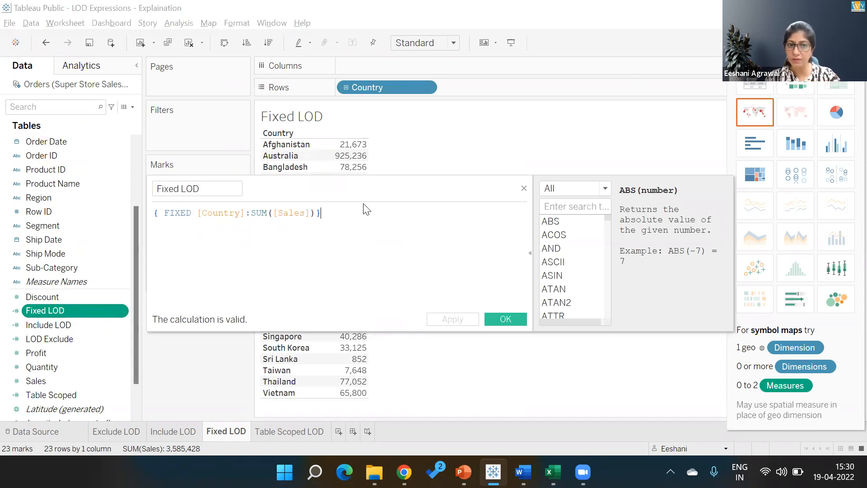
{"action": "left_click", "coordinate": [499, 318]}
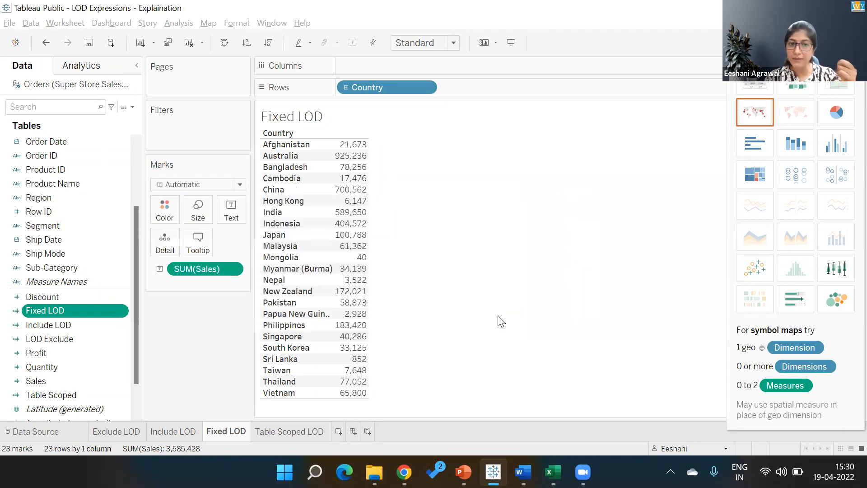
{"action": "double_click", "coordinate": [96, 312]}
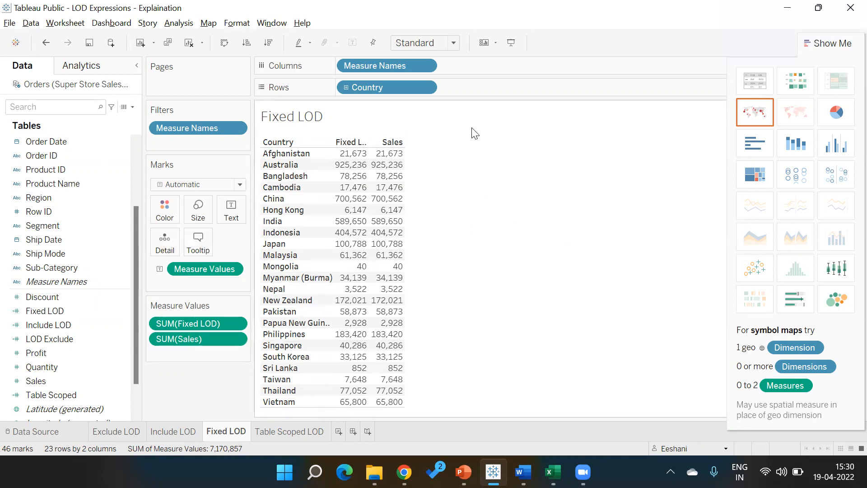
- Drill the Fixed LOD and Sales table down to State and City, then switch to the Types of LOD slide
{"action": "left_click", "coordinate": [346, 88]}
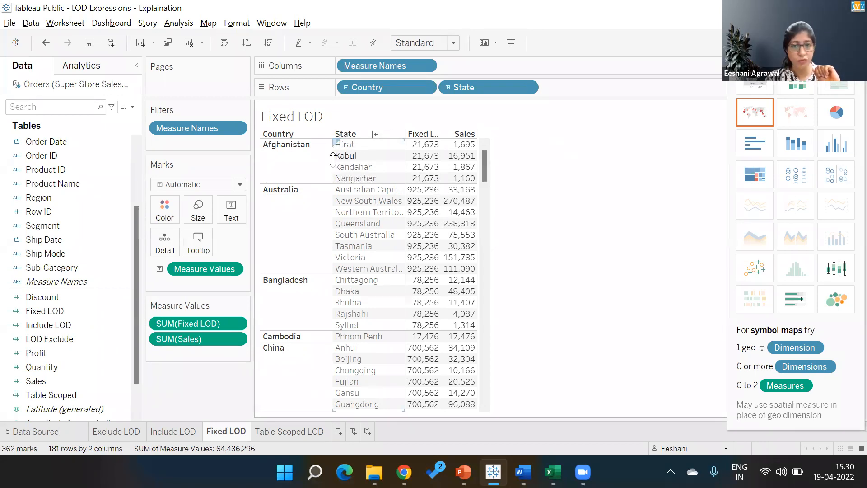
{"action": "mouse_move", "coordinate": [434, 158]}
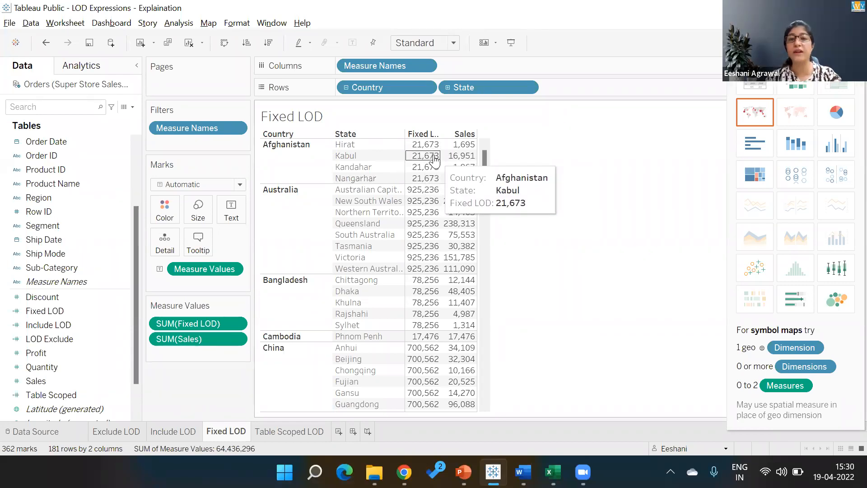
{"action": "left_click", "coordinate": [346, 86]}
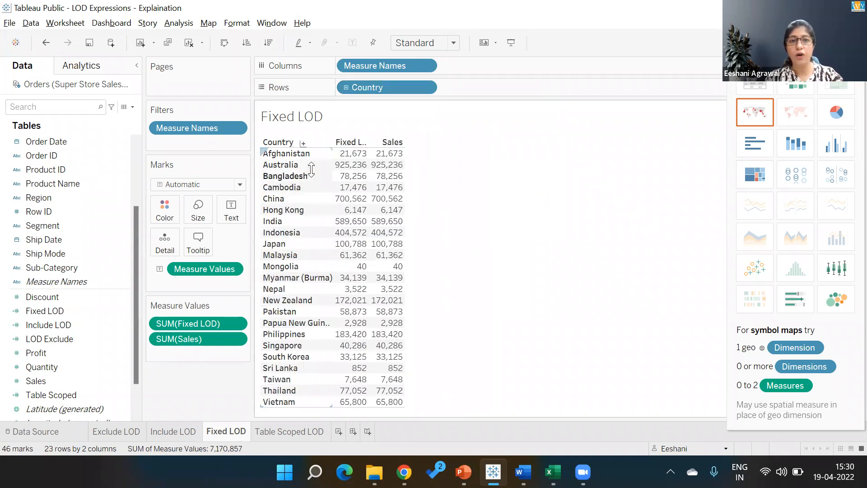
{"action": "mouse_move", "coordinate": [341, 175]}
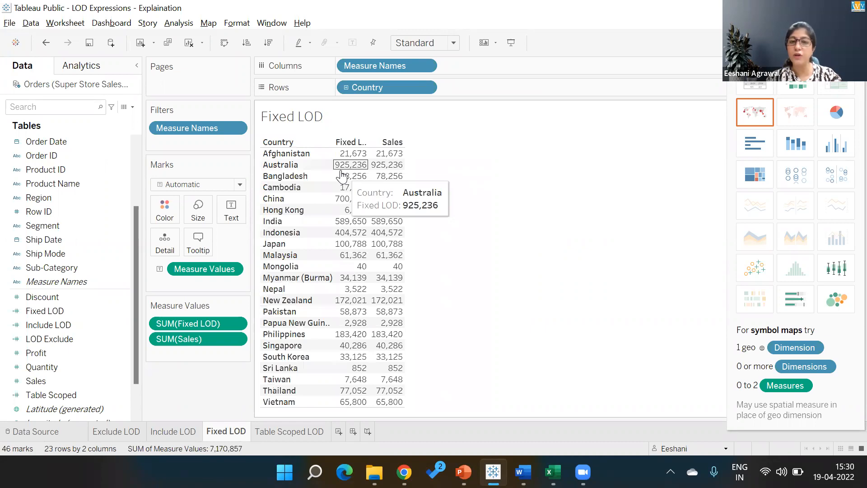
{"action": "left_click", "coordinate": [346, 88]}
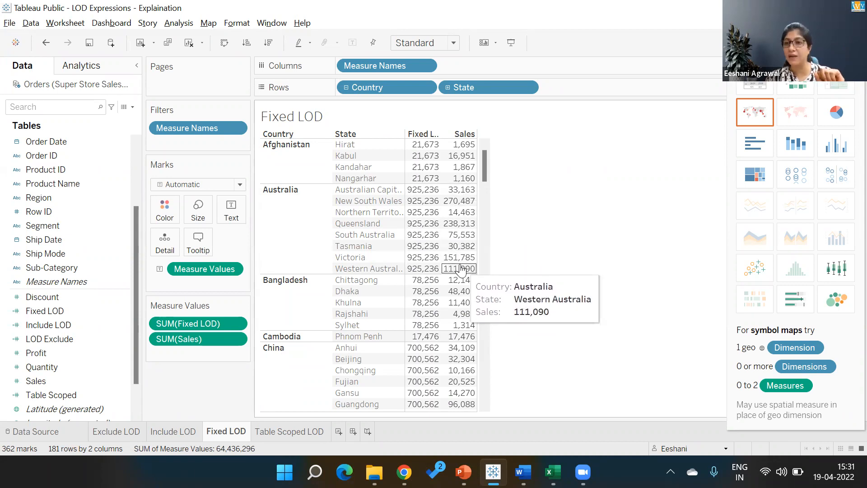
{"action": "left_click", "coordinate": [448, 87]}
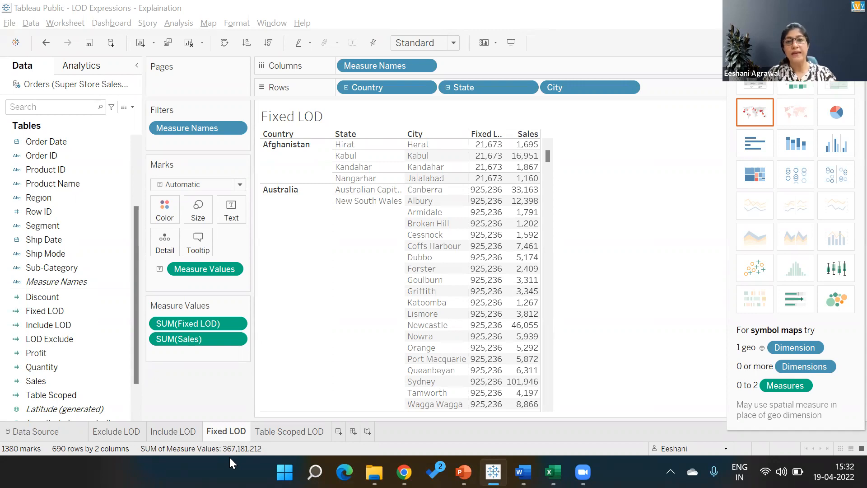
{"action": "key", "text": "alt+Tab"}
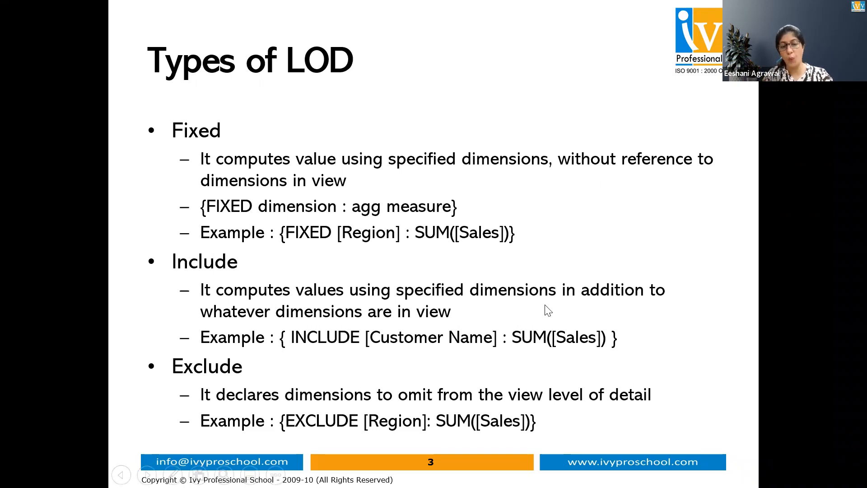
- Switch from the PowerPoint slide show back to Tableau's Include LOD sheet
{"action": "key", "text": "alt+Tab"}
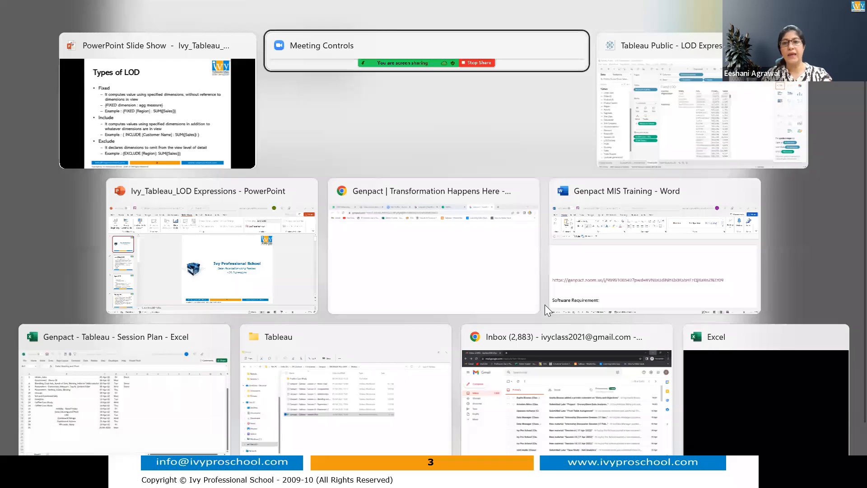
{"action": "key", "text": "alt+Tab"}
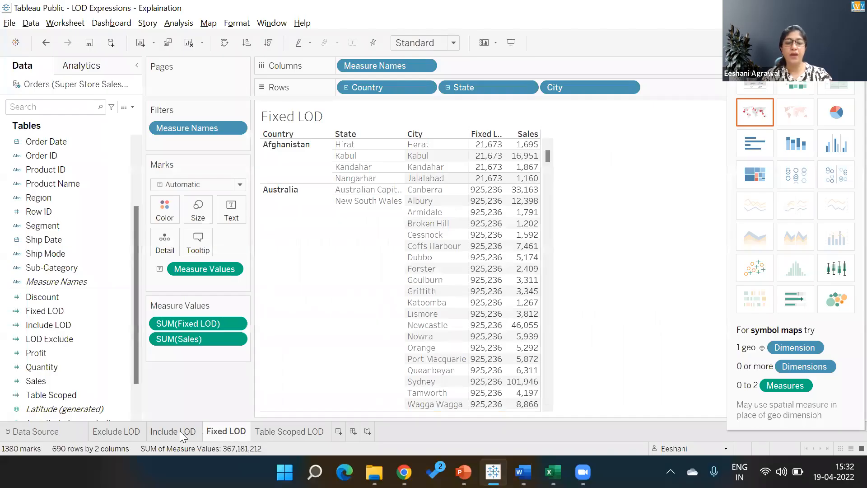
{"action": "left_click", "coordinate": [180, 432]}
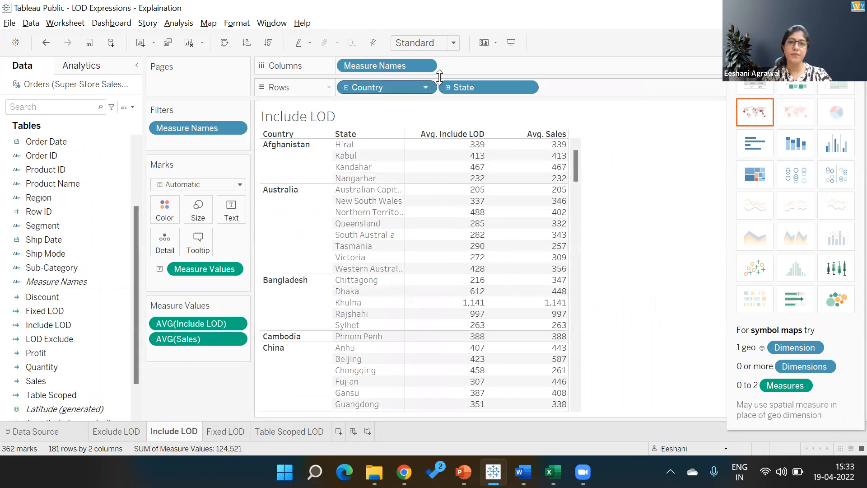
- Collapse the Include LOD table to countries and open the { INCLUDE [City]: AVG([Sales])} calculation
{"action": "left_click", "coordinate": [347, 88]}
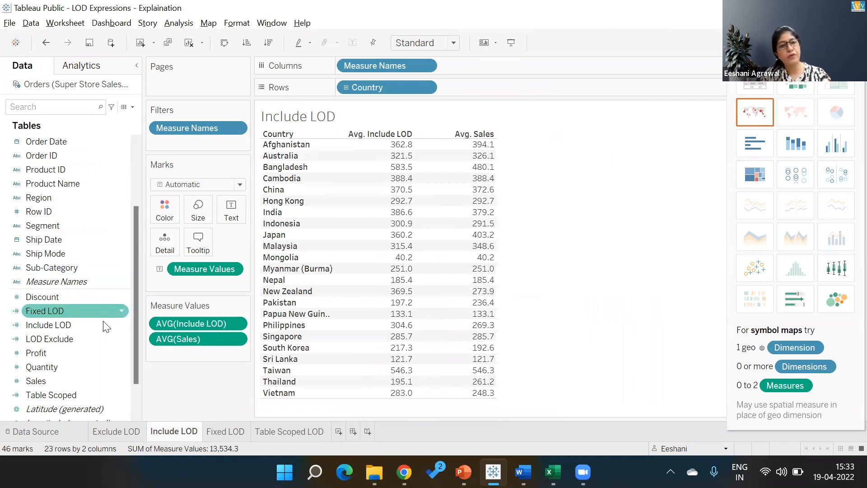
{"action": "left_click", "coordinate": [117, 325]}
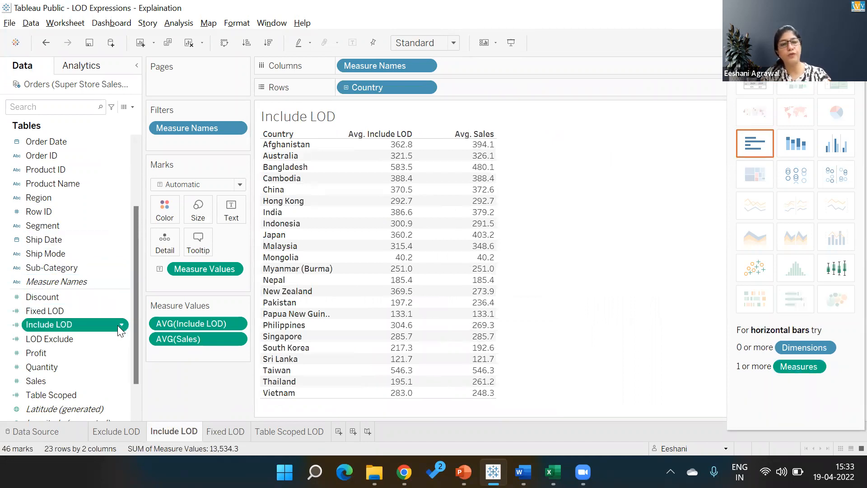
{"action": "right_click", "coordinate": [117, 325]}
{"action": "left_click", "coordinate": [153, 118]}
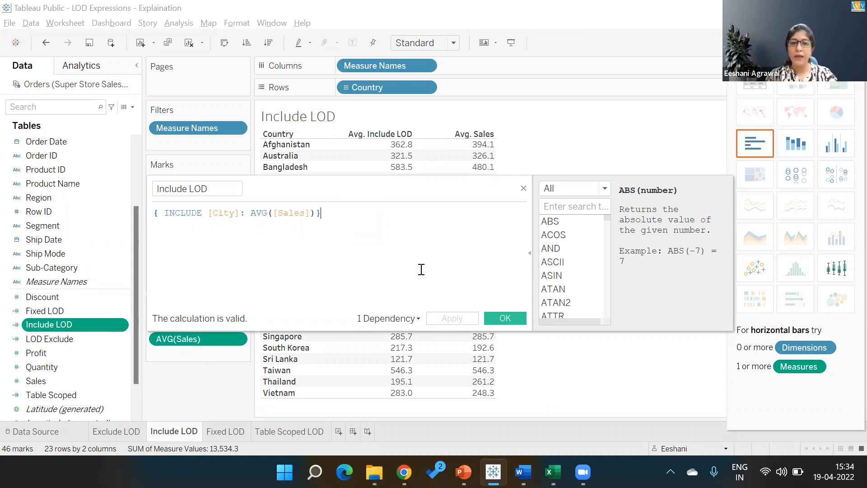
- Keep the Include LOD formula unchanged and remove AVG(Include LOD) from Measure Values
{"action": "left_click", "coordinate": [502, 322]}
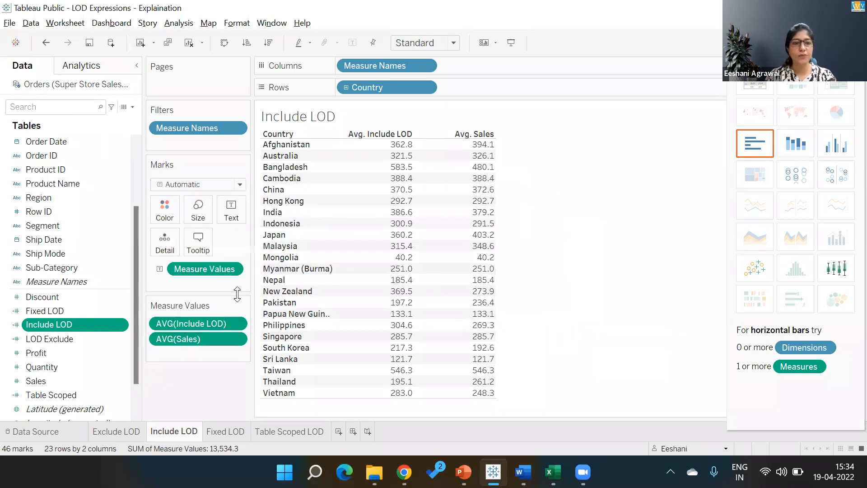
{"action": "left_click_drag", "start_coordinate": [216, 326], "coordinate": [215, 369]}
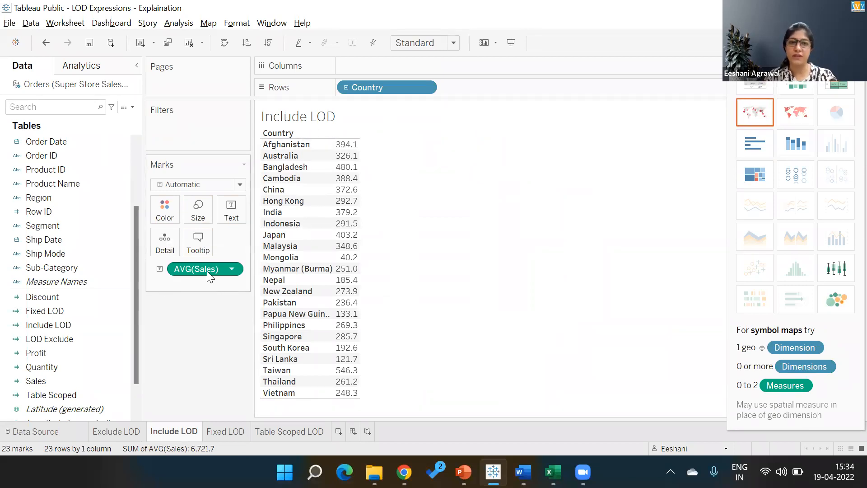
{"action": "mouse_move", "coordinate": [350, 148]}
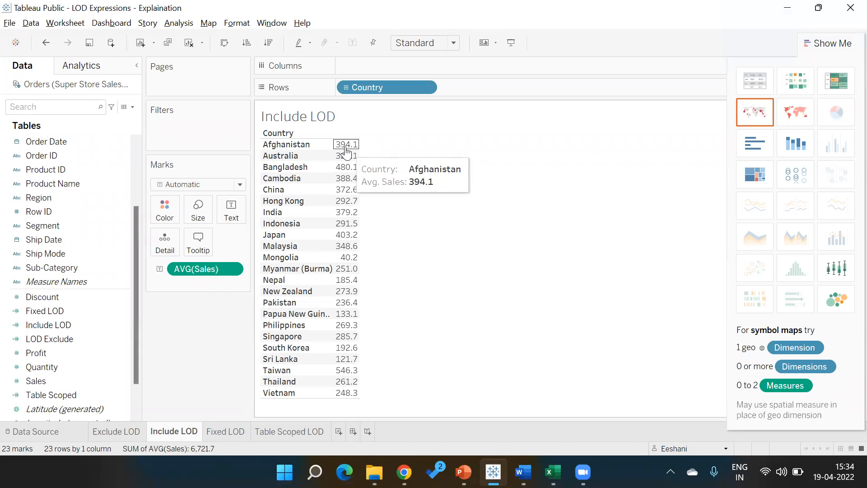
{"action": "left_click", "coordinate": [346, 88]}
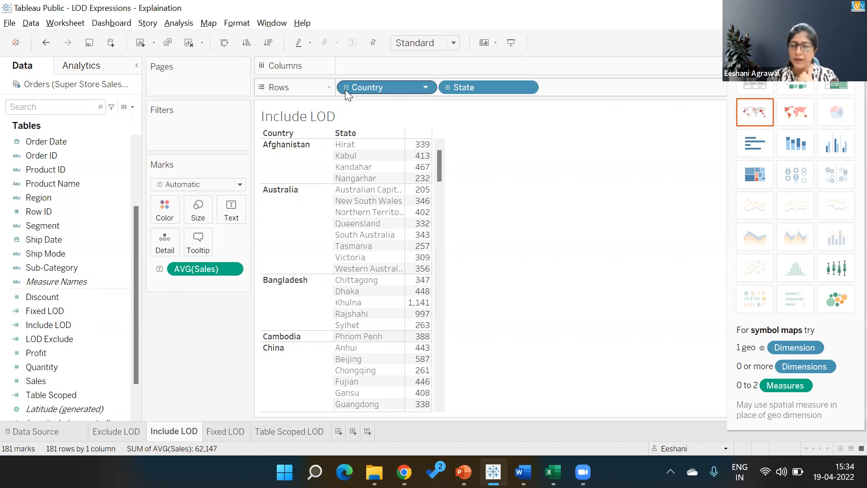
{"action": "left_click", "coordinate": [448, 87]}
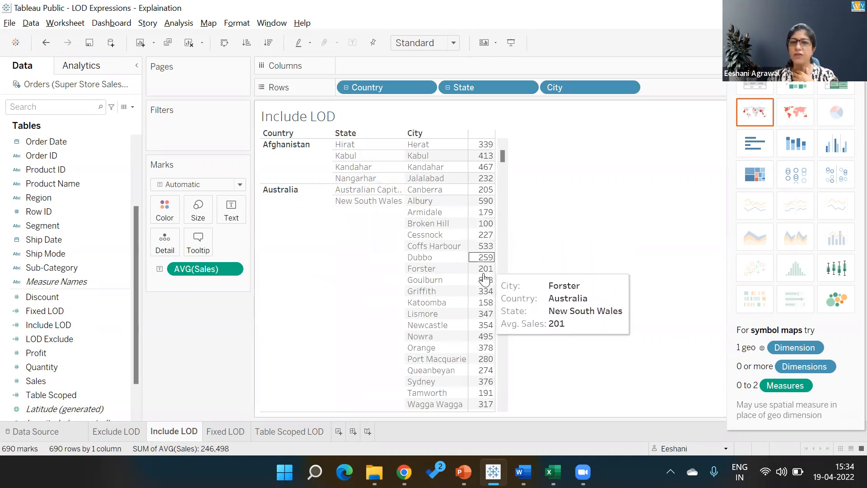
{"action": "left_click", "coordinate": [345, 86]}
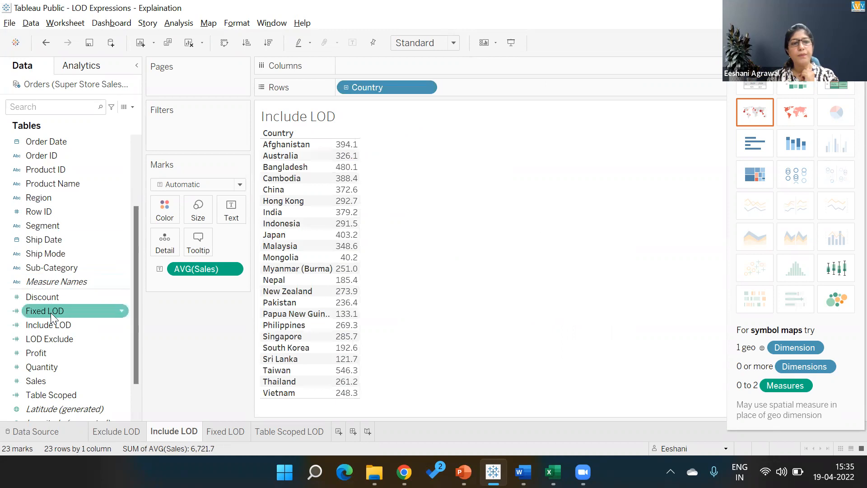
- Add Include LOD as a summed column beside Avg. Sales and check its calculation unchanged
{"action": "double_click", "coordinate": [68, 323]}
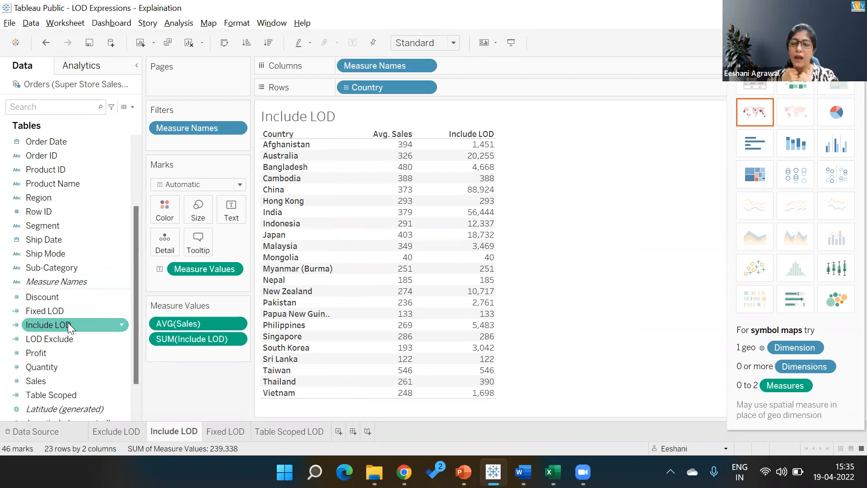
{"action": "left_click", "coordinate": [235, 339]}
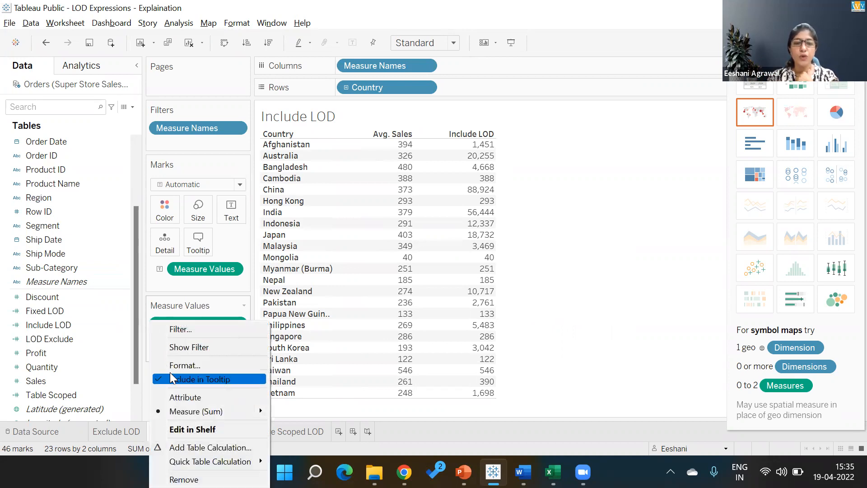
{"action": "left_click", "coordinate": [91, 324]}
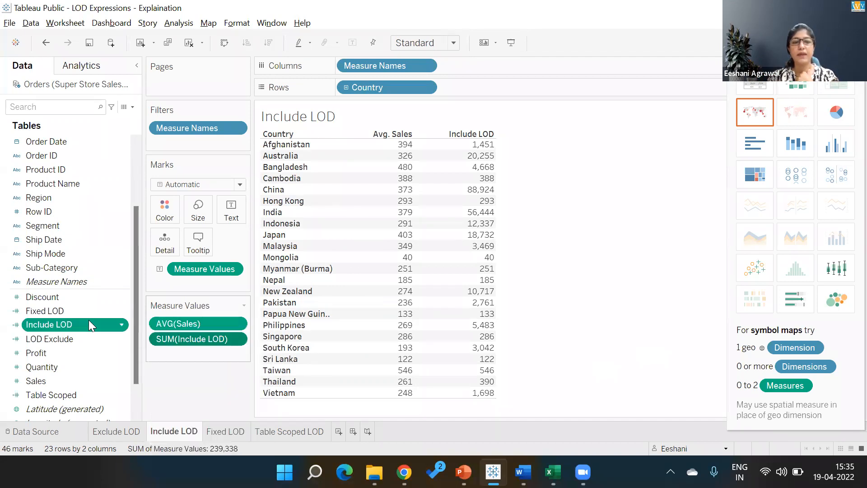
{"action": "right_click", "coordinate": [120, 322]}
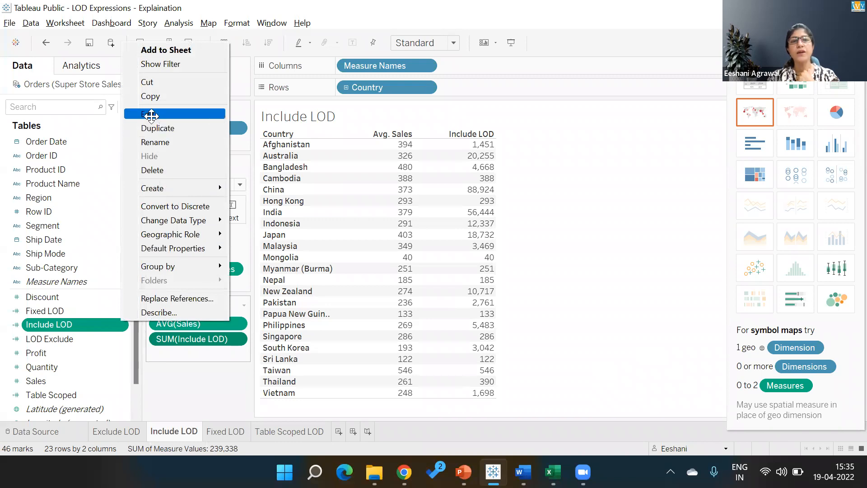
{"action": "left_click", "coordinate": [152, 116]}
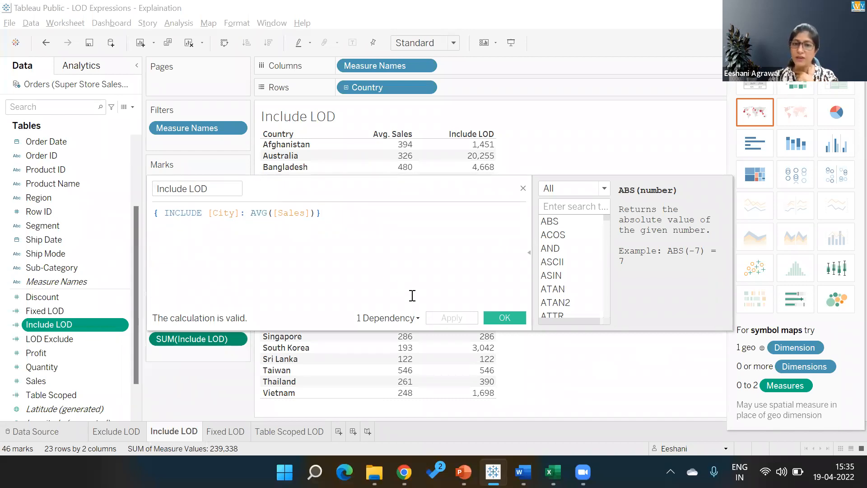
{"action": "left_click", "coordinate": [488, 313]}
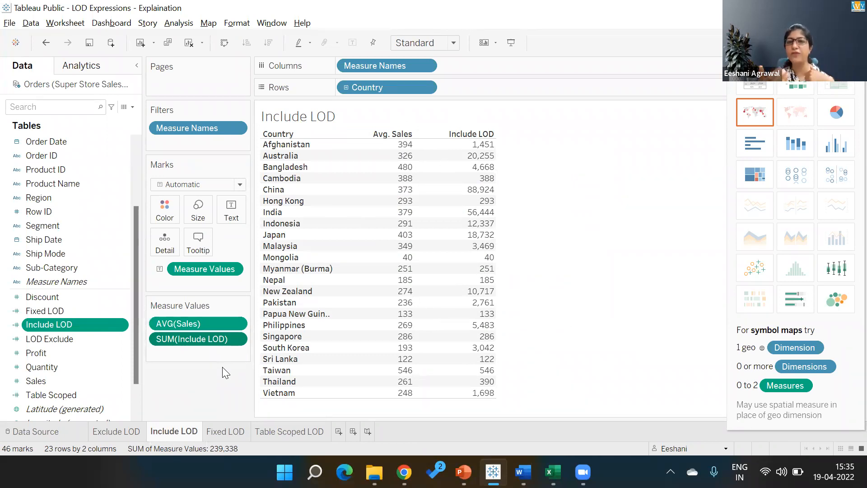
- Change the Include LOD column's aggregation from Sum to Average
{"action": "left_click", "coordinate": [236, 337]}
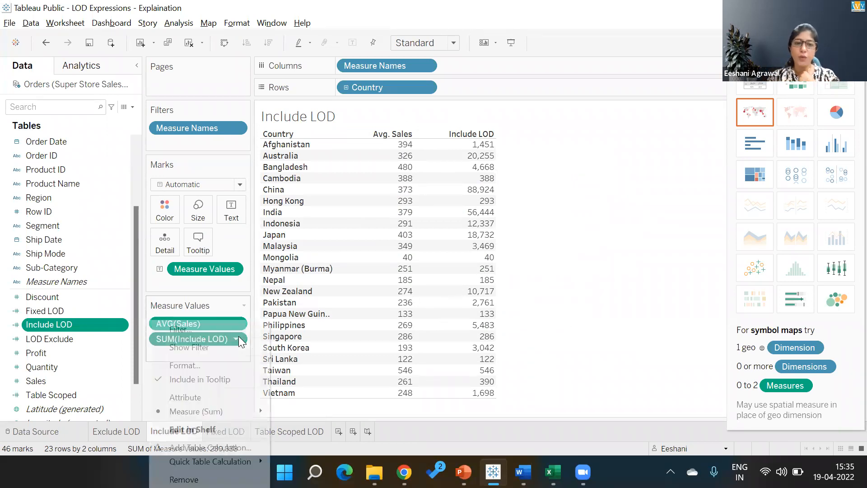
{"action": "mouse_move", "coordinate": [224, 412]}
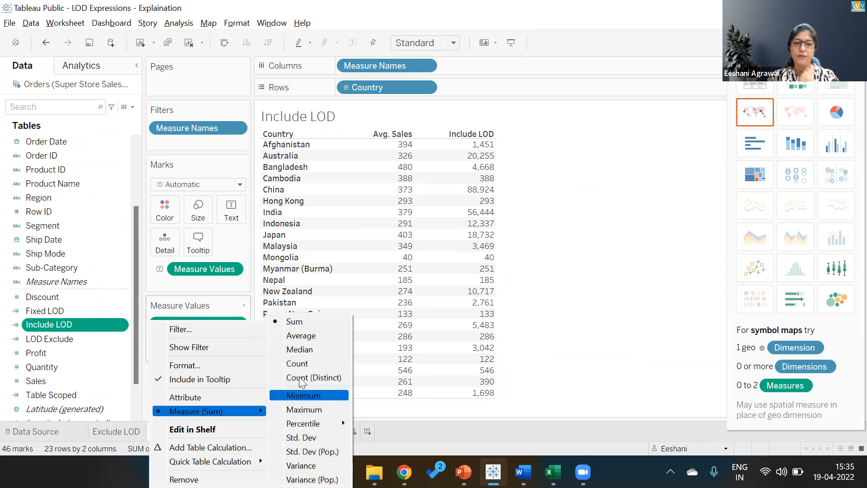
{"action": "left_click", "coordinate": [307, 335]}
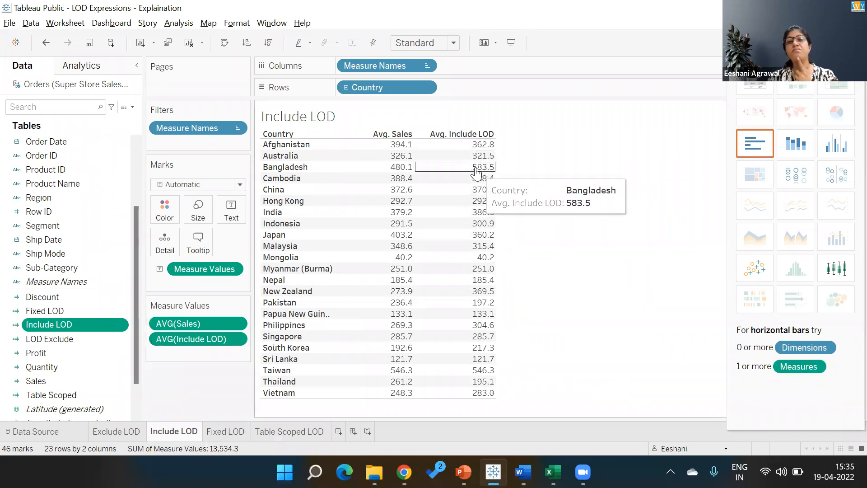
{"action": "left_click", "coordinate": [346, 87]}
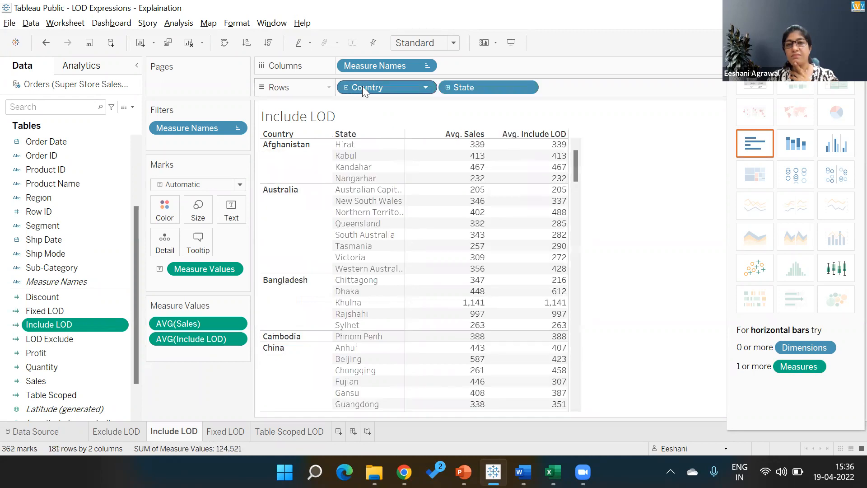
{"action": "left_click", "coordinate": [448, 88]}
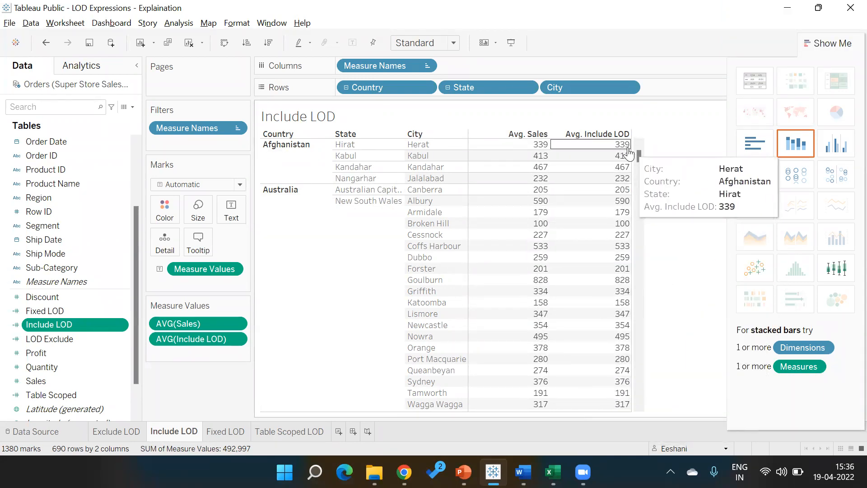
{"action": "left_click", "coordinate": [346, 87]}
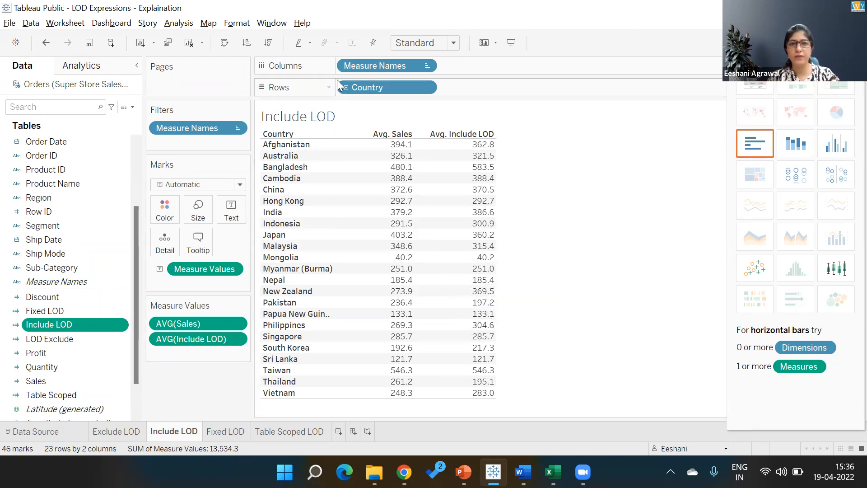
- Expand Country to State and City, then scroll through the matching Avg. Sales and Avg. Include LOD values
{"action": "left_click", "coordinate": [345, 88]}
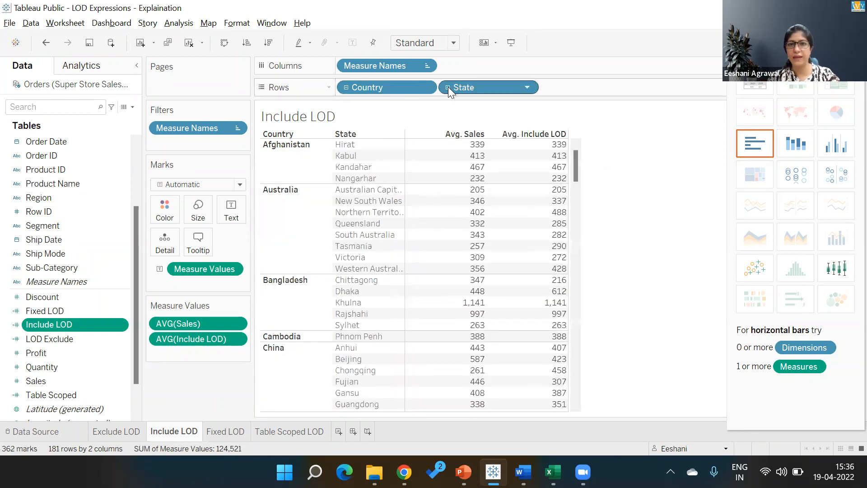
{"action": "left_click", "coordinate": [448, 88]}
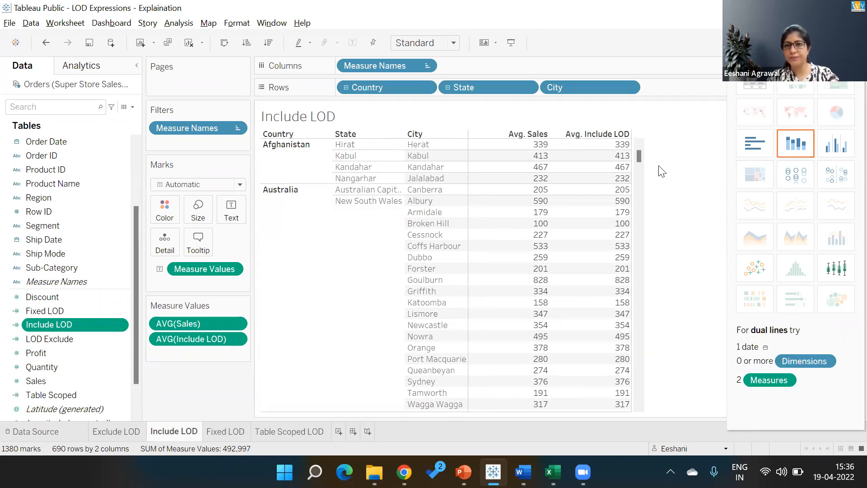
{"action": "left_click_drag", "start_coordinate": [639, 157], "coordinate": [638, 178]}
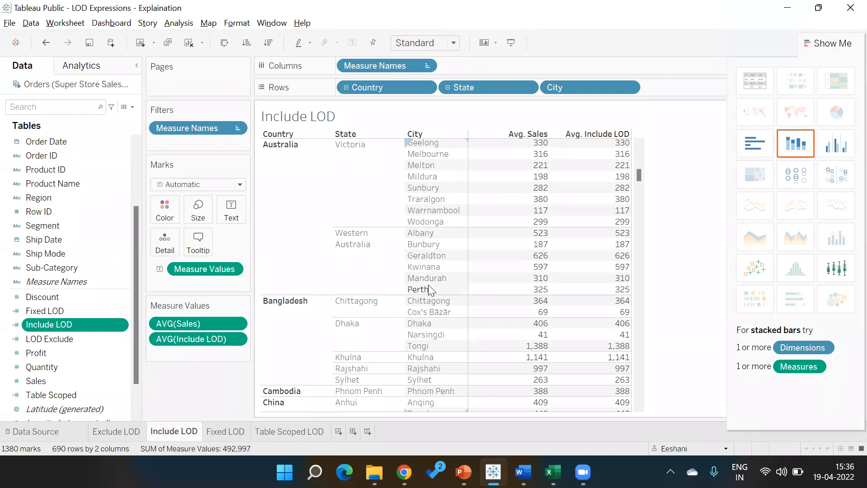
{"action": "mouse_move", "coordinate": [618, 234]}
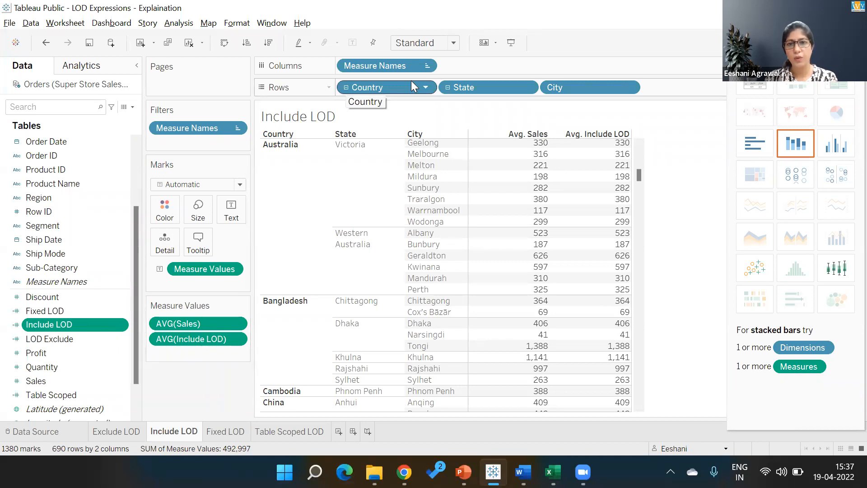
- Return the table to state level, where Victoria shows 309 Avg. Sales versus 272 Avg. Include LOD
{"action": "left_click", "coordinate": [449, 86]}
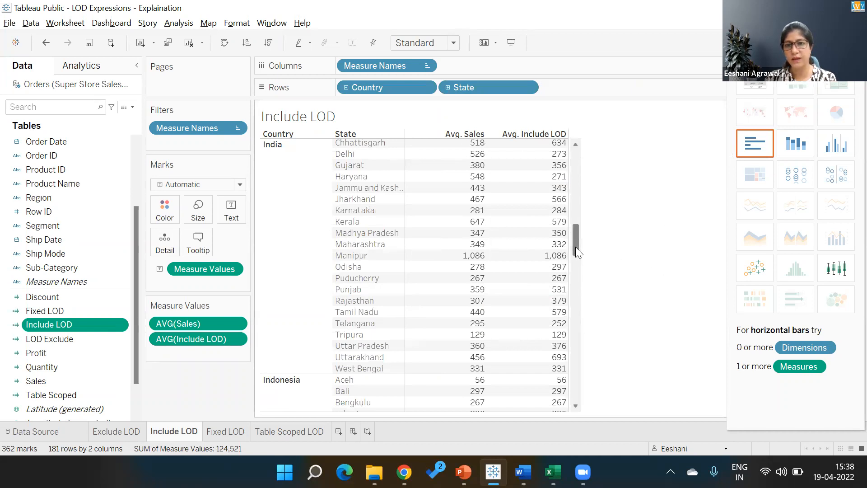
{"action": "left_click_drag", "start_coordinate": [575, 246], "coordinate": [564, 169]}
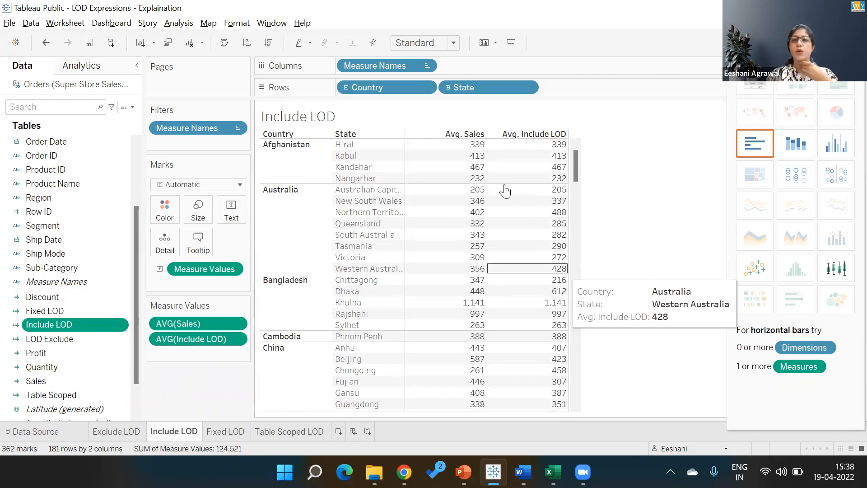
{"action": "left_click", "coordinate": [448, 88]}
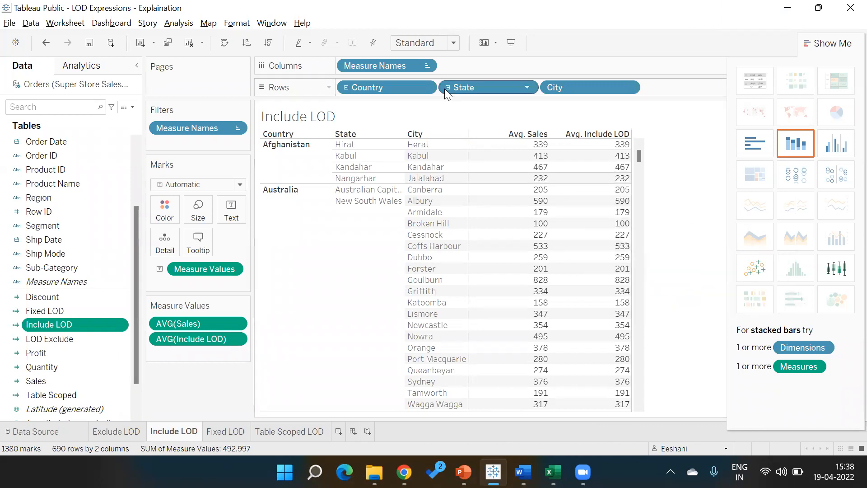
{"action": "key", "text": "ctrl+z"}
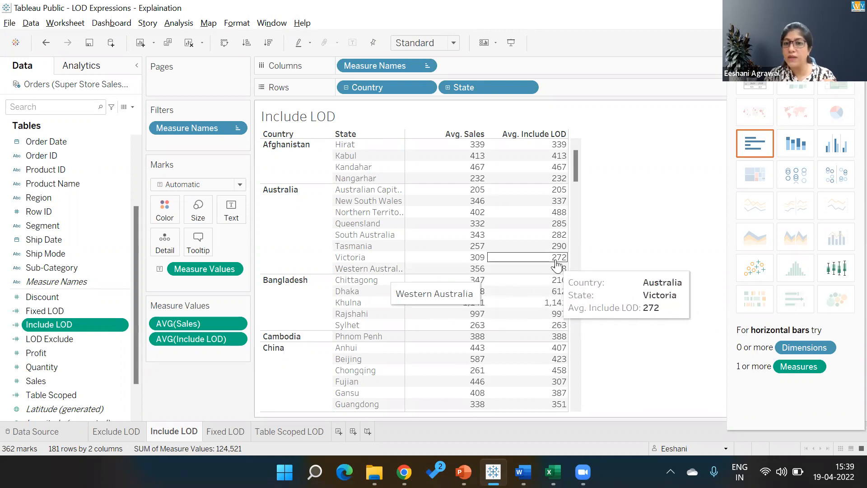
{"action": "mouse_move", "coordinate": [560, 272]}
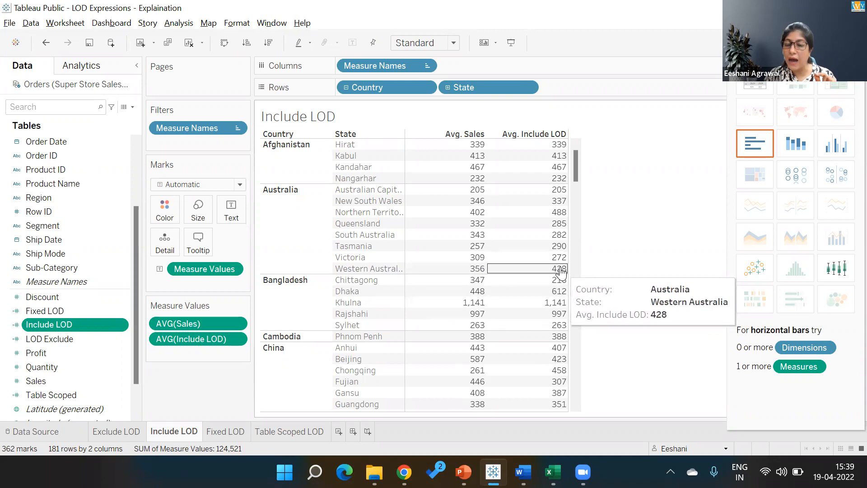
{"action": "left_click", "coordinate": [446, 88]}
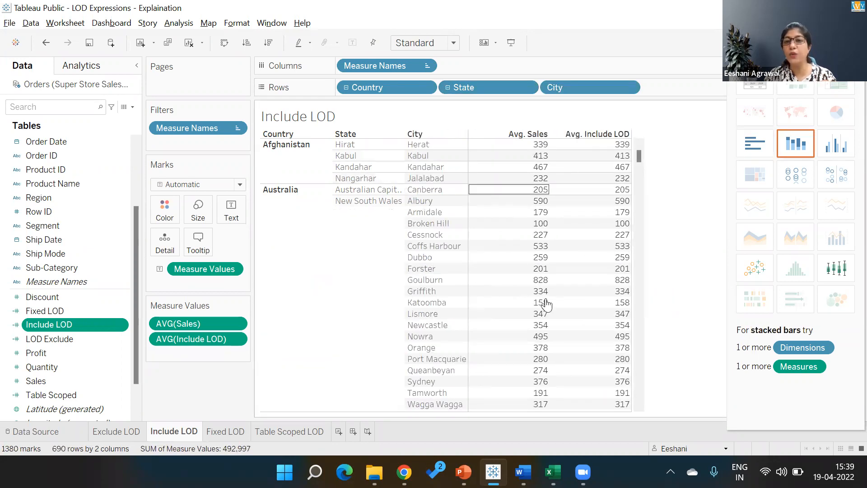
{"action": "left_click_drag", "start_coordinate": [638, 159], "coordinate": [640, 176]}
{"action": "mouse_move", "coordinate": [619, 302]}
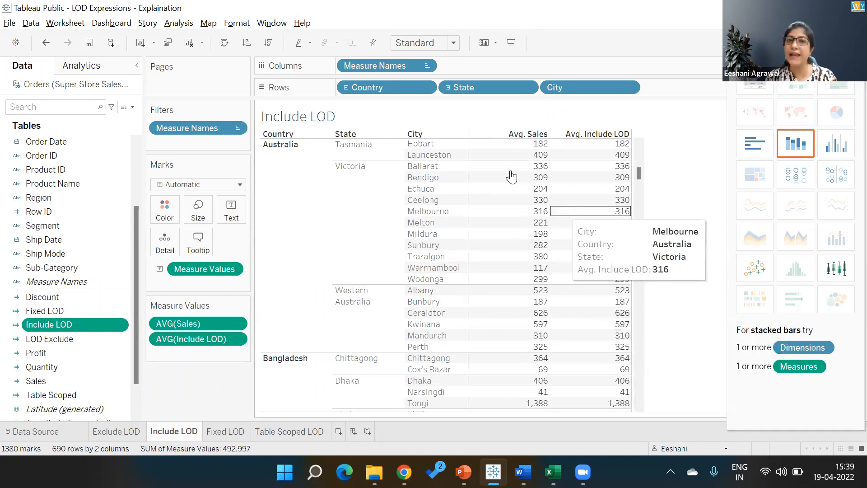
{"action": "left_click", "coordinate": [446, 88]}
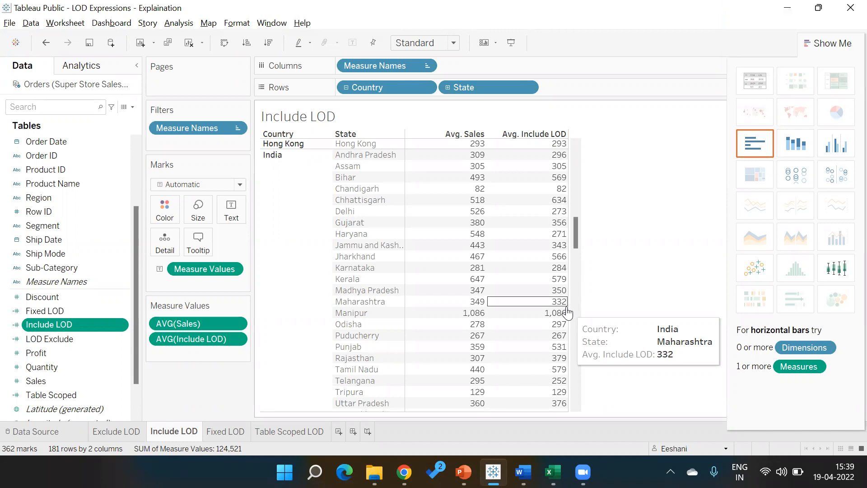
- Collapse the Include LOD table to countries only, then drill it down to states
{"action": "left_click", "coordinate": [345, 87]}
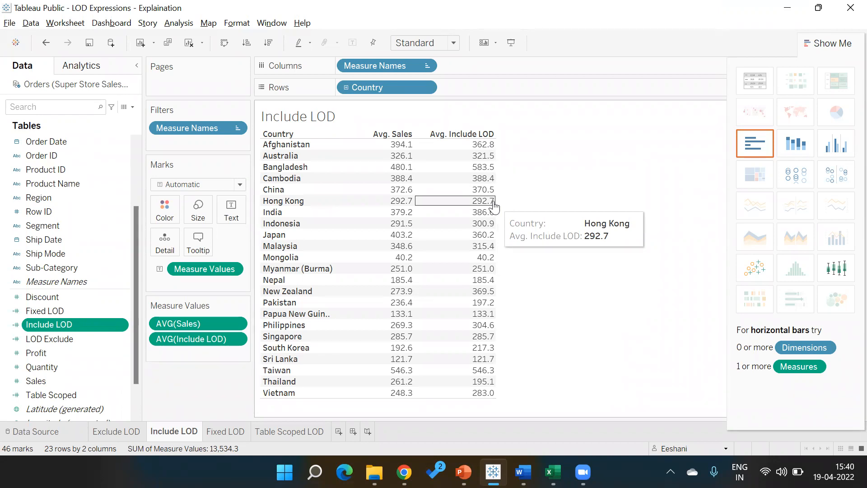
{"action": "left_click", "coordinate": [347, 88]}
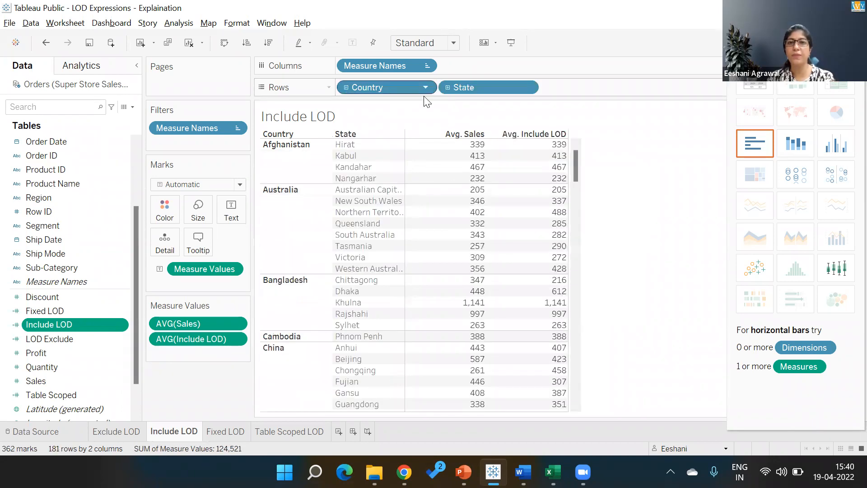
- Expand the Include LOD table to city level and scroll to check values like Albany at 523
{"action": "left_click", "coordinate": [448, 87]}
{"action": "left_click_drag", "start_coordinate": [640, 158], "coordinate": [643, 176]}
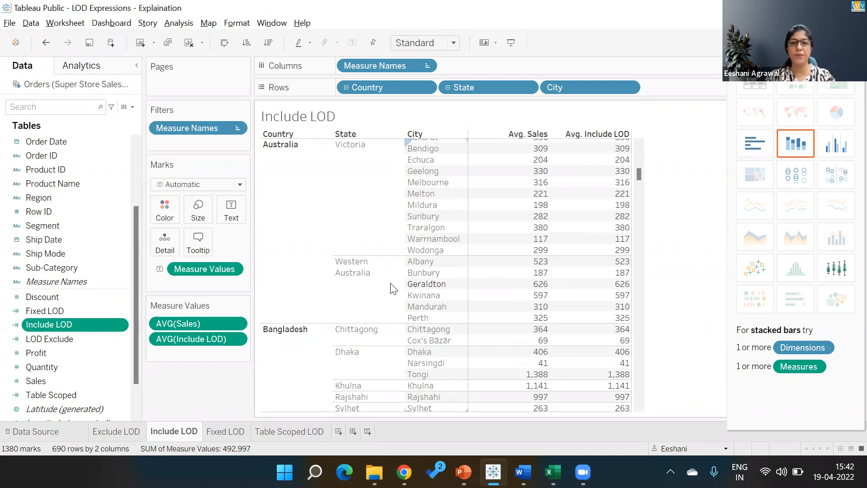
- Switch from Tableau Public to the Excel session plan workbook
{"action": "mouse_move", "coordinate": [374, 472]}
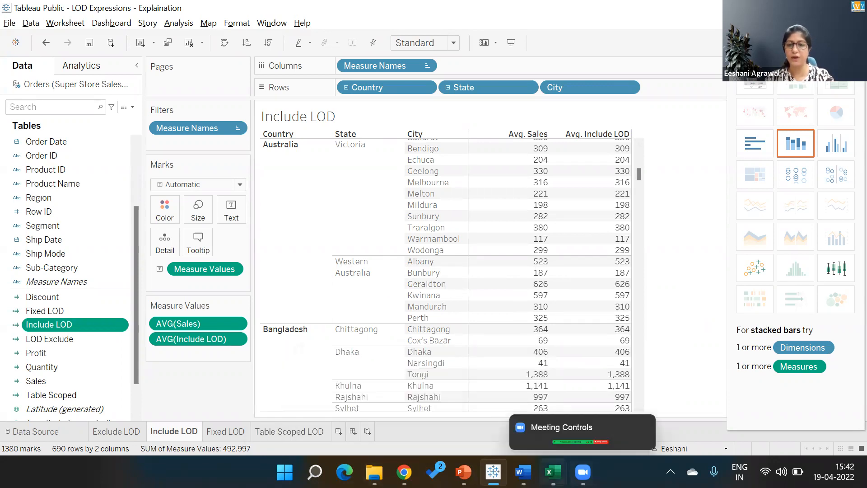
{"action": "left_click", "coordinate": [552, 472]}
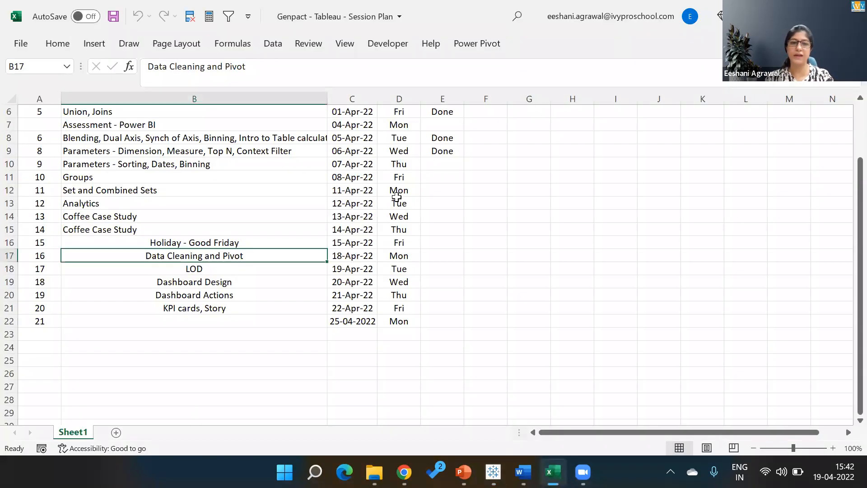
- Open Excel's Browse dialog and go to the IVY_Eeshani folder on Data (D:)
{"action": "left_click", "coordinate": [30, 42]}
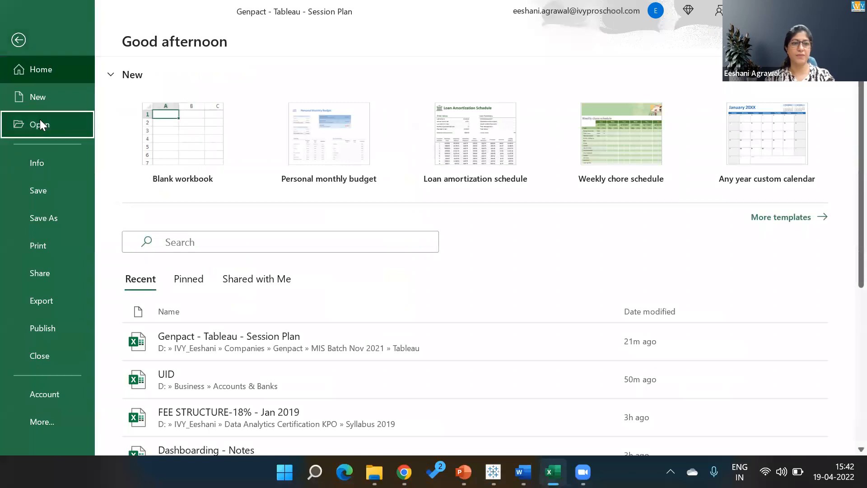
{"action": "left_click", "coordinate": [40, 121]}
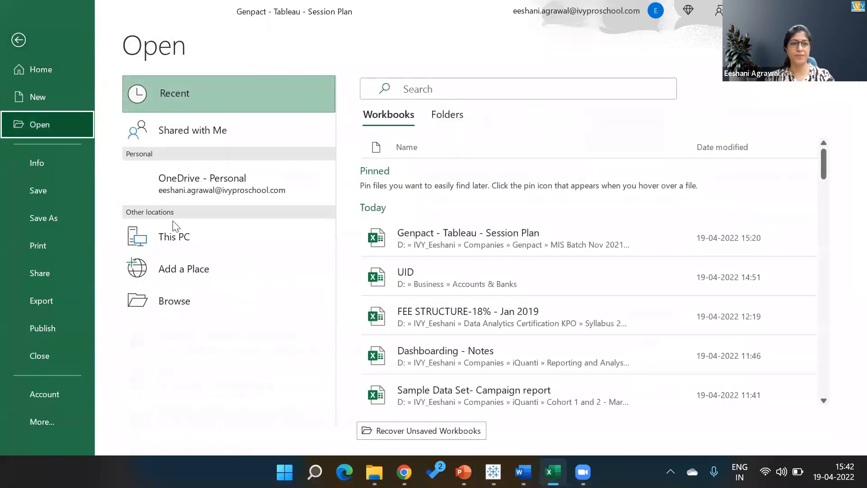
{"action": "left_click", "coordinate": [175, 304]}
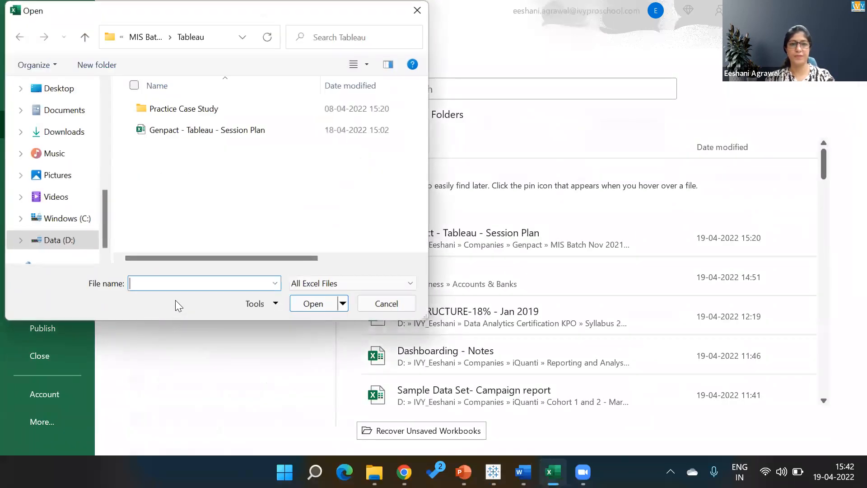
{"action": "left_click", "coordinate": [76, 238]}
{"action": "double_click", "coordinate": [155, 150]}
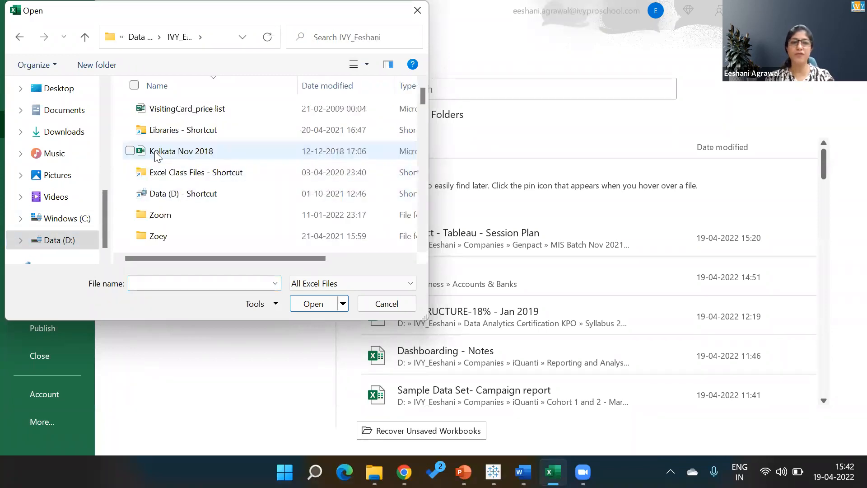
{"action": "left_click", "coordinate": [162, 215]}
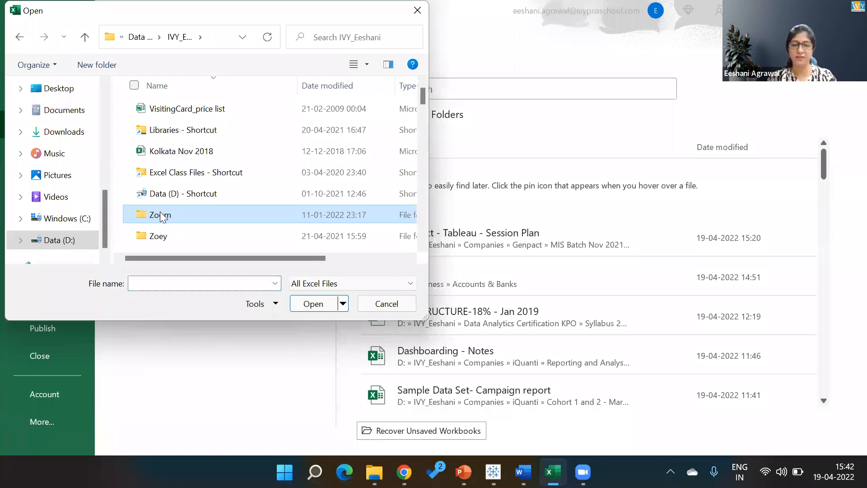
- Go through Data Analytics Certification KPO > Tableau > Sample - Superstore Sales (Excel) and open Super Store Sales data
{"action": "key", "text": "d"}
{"action": "key", "text": "d"}
{"action": "key", "text": "Return"}
{"action": "key", "text": "t"}
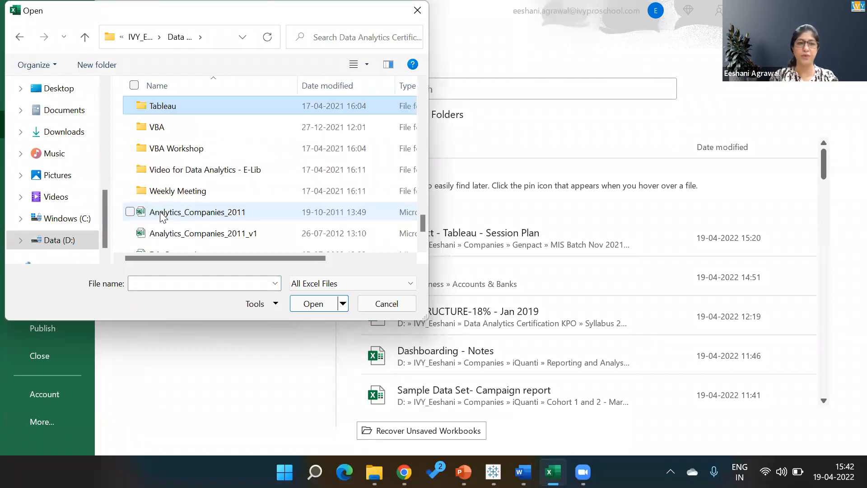
{"action": "key", "text": "Return"}
{"action": "key", "text": "Down"}
{"action": "key", "text": "Down"}
{"action": "key", "text": "Down"}
{"action": "key", "text": "Down"}
{"action": "key", "text": "Down"}
{"action": "key", "text": "Down"}
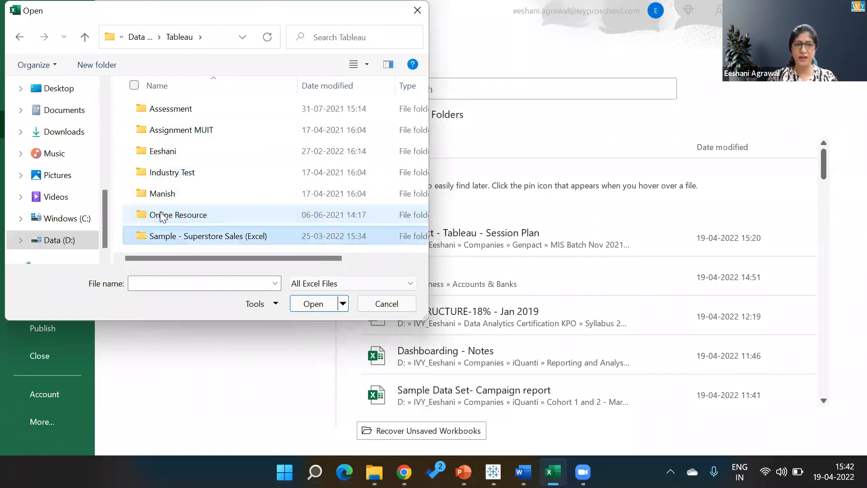
{"action": "key", "text": "Return"}
{"action": "key", "text": "Down"}
{"action": "key", "text": "Down"}
{"action": "key", "text": "Up"}
{"action": "key", "text": "Return"}
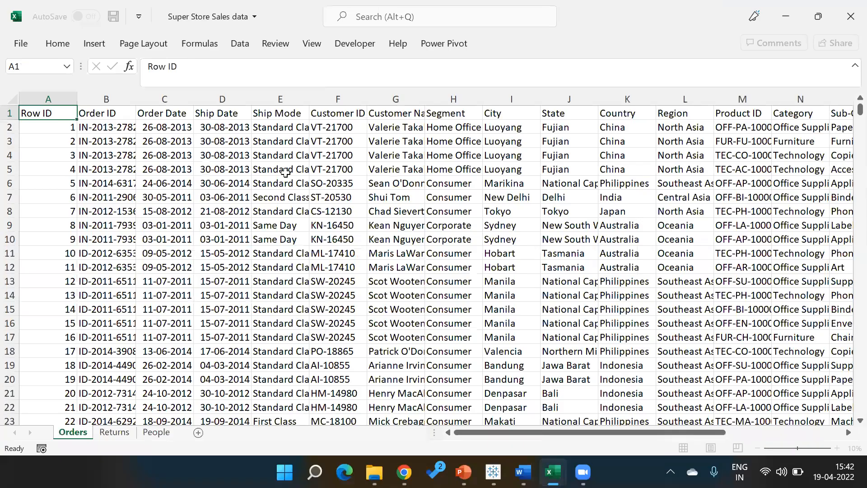
- Add AutoFilters to the Orders data headers and move to the Country header
{"action": "left_click", "coordinate": [285, 172]}
{"action": "key", "text": "ctrl+shift+l"}
{"action": "key", "text": "Right"}
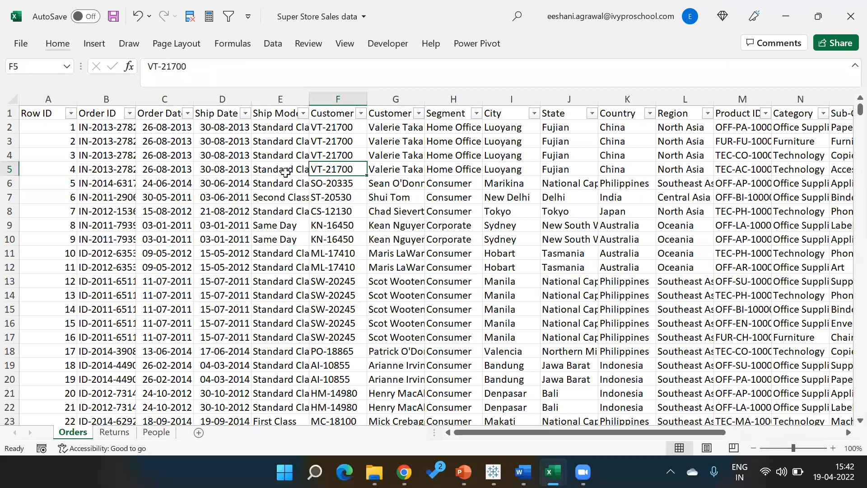
{"action": "key", "text": "Right"}
{"action": "key", "text": "Right"}
{"action": "key", "text": "Right"}
{"action": "key", "text": "Right"}
{"action": "key", "text": "Right"}
{"action": "key", "text": "Right"}
{"action": "key", "text": "Right"}
{"action": "key", "text": "Right"}
{"action": "key", "text": "Right"}
{"action": "key", "text": "Right"}
{"action": "key", "text": "Right"}
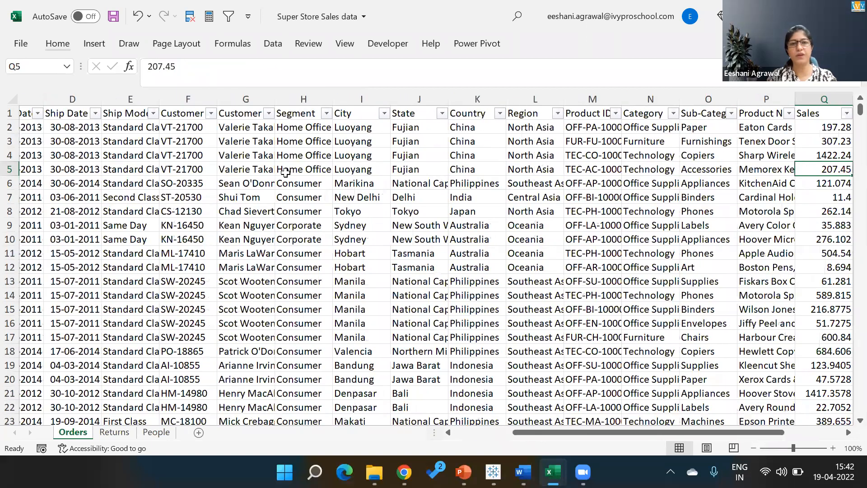
{"action": "key", "text": "Right"}
{"action": "key", "text": "Left"}
{"action": "key", "text": "Left"}
{"action": "key", "text": "Left"}
{"action": "key", "text": "Left"}
{"action": "key", "text": "Left"}
{"action": "key", "text": "Left"}
{"action": "key", "text": "Left"}
{"action": "key", "text": "Up"}
{"action": "key", "text": "Up"}
{"action": "key", "text": "Up"}
{"action": "key", "text": "Up"}
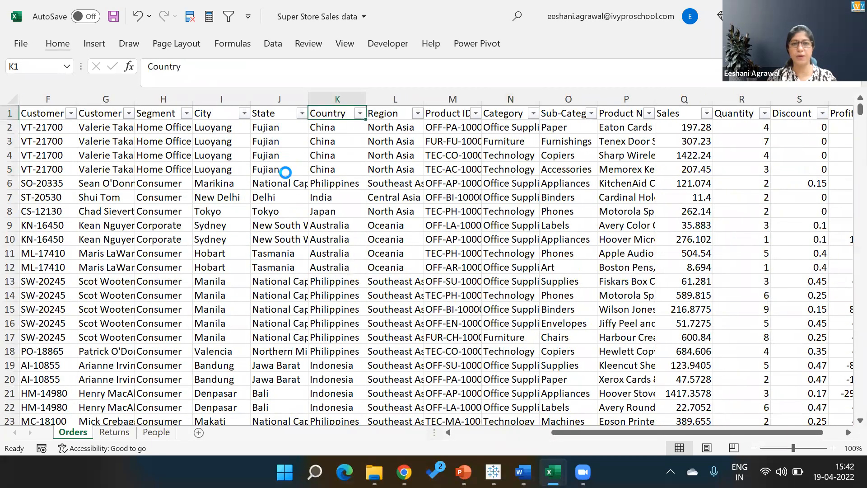
- Filter Country to Australia only, leaving 2837 of 11000 records
{"action": "key", "text": "alt+Down"}
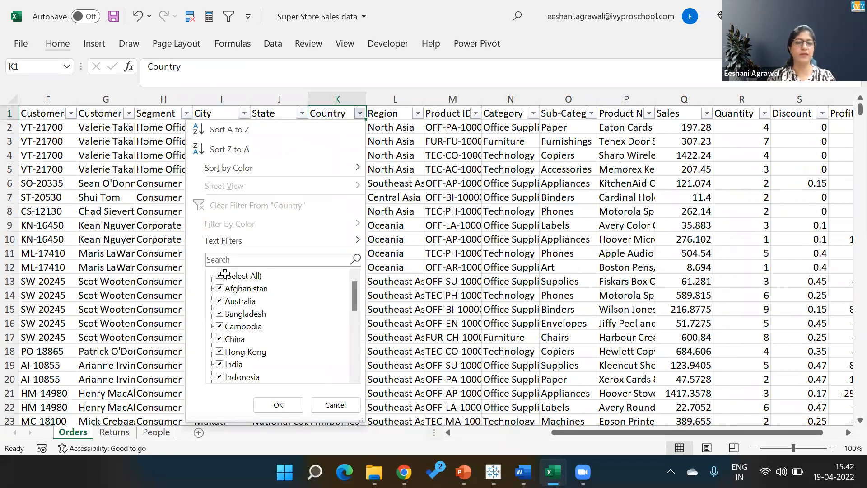
{"action": "left_click", "coordinate": [222, 275]}
{"action": "key", "text": "Down"}
{"action": "key", "text": "space"}
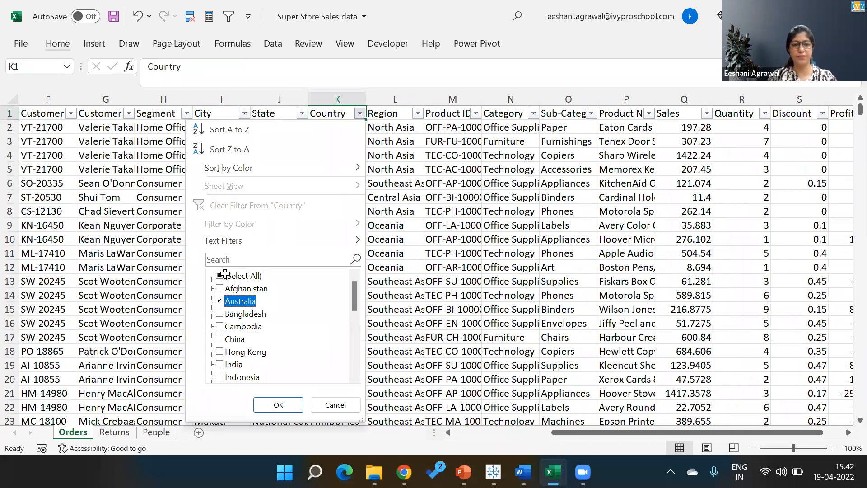
{"action": "key", "text": "Return"}
{"action": "key", "text": "Left"}
{"action": "key", "text": "Left"}
{"action": "key", "text": "Left"}
{"action": "key", "text": "Left"}
{"action": "key", "text": "Left"}
{"action": "key", "text": "Left"}
{"action": "key", "text": "Left"}
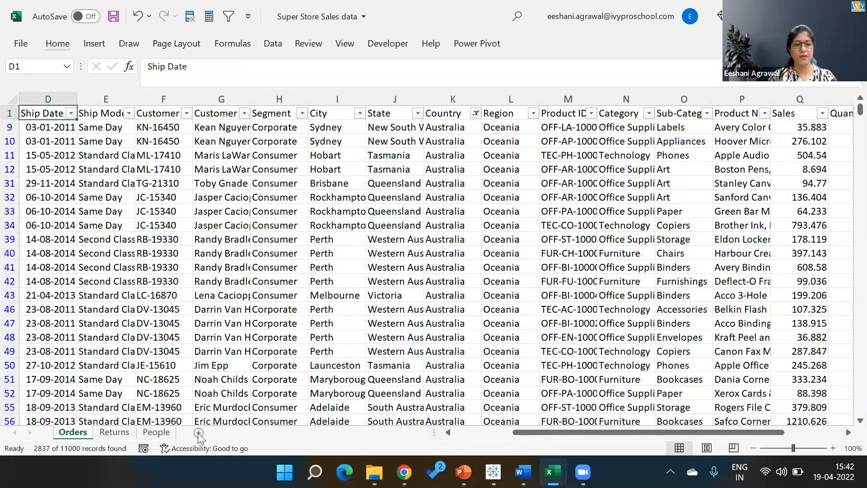
- Copy the filtered Australia rows and paste them at A1 of a new Sheet1
{"action": "key", "text": "Left"}
{"action": "key", "text": "Left"}
{"action": "key", "text": "Left"}
{"action": "key", "text": "ctrl+shift+Down"}
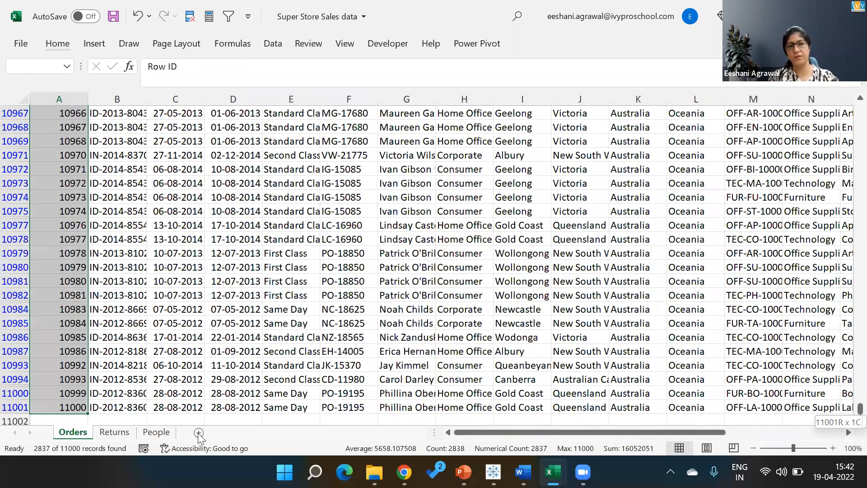
{"action": "key", "text": "ctrl+shift+Right"}
{"action": "key", "text": "ctrl+c"}
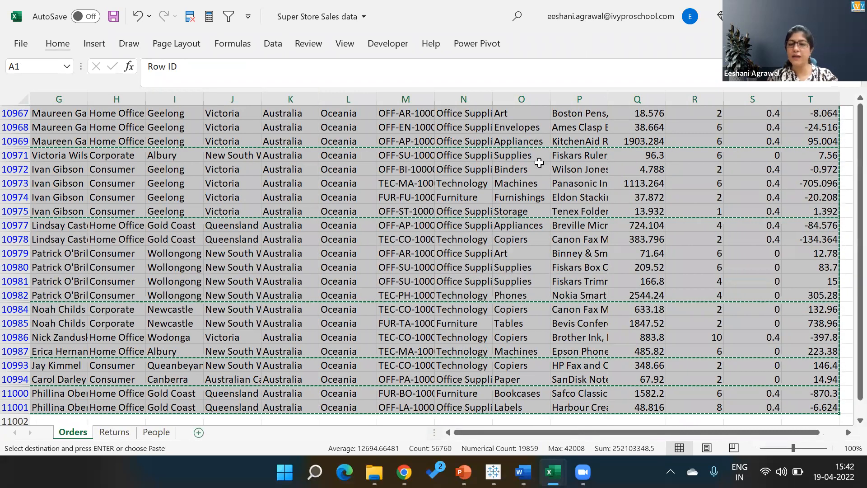
{"action": "key", "text": "shift+F11"}
{"action": "key", "text": "ctrl+v"}
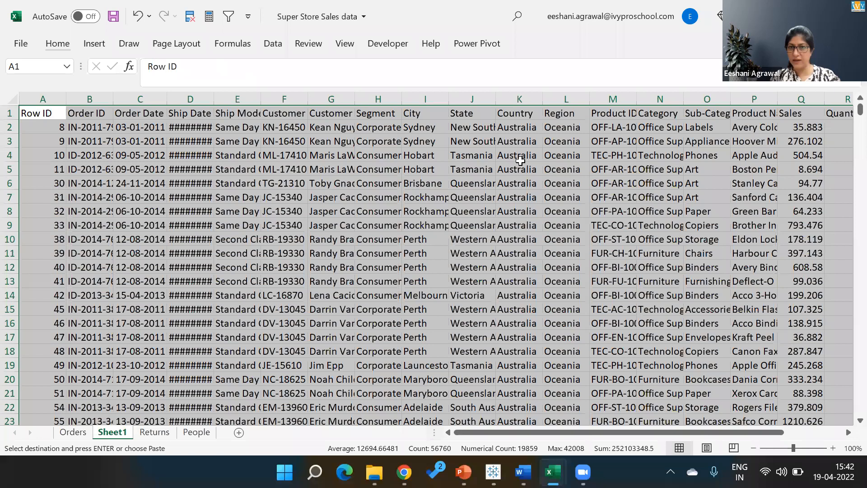
- Move to the last Sales value of the pasted data at row 2838
{"action": "left_click", "coordinate": [519, 159]}
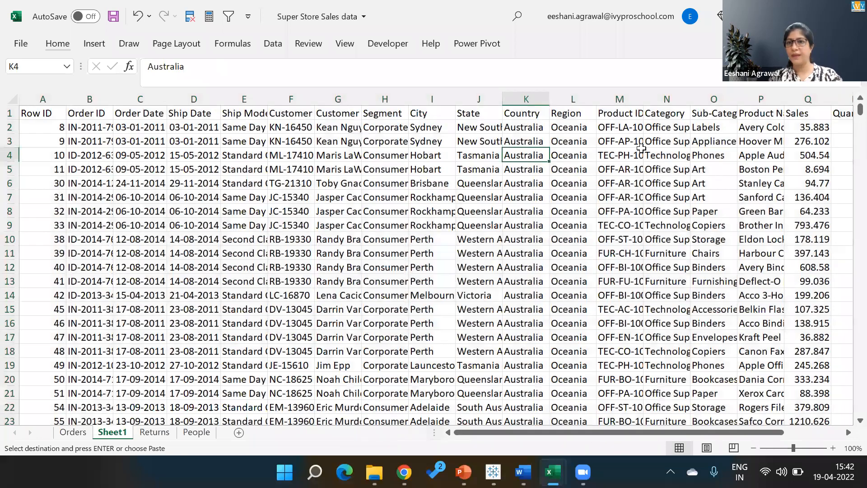
{"action": "key", "text": "Right"}
{"action": "key", "text": "Right"}
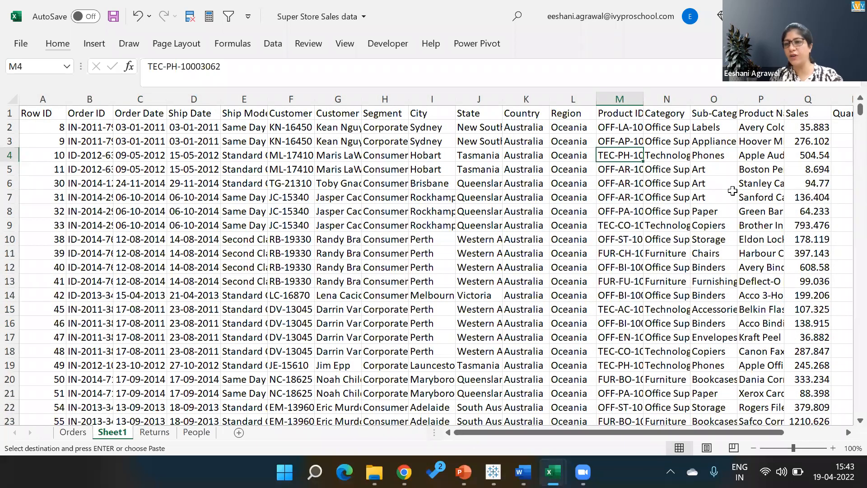
{"action": "left_click", "coordinate": [779, 249]}
{"action": "key", "text": "Right"}
{"action": "key", "text": "ctrl+Down"}
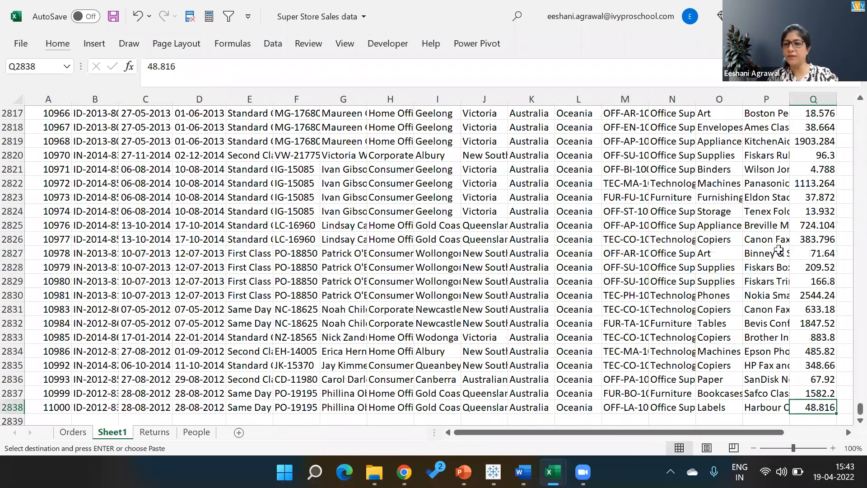
- Enter =AVERAGE(Q2:Q2838) in Q2840, giving an average Sales of 326.1318
{"action": "key", "text": "Down"}
{"action": "key", "text": "Down"}
{"action": "type", "text": "=ave"}
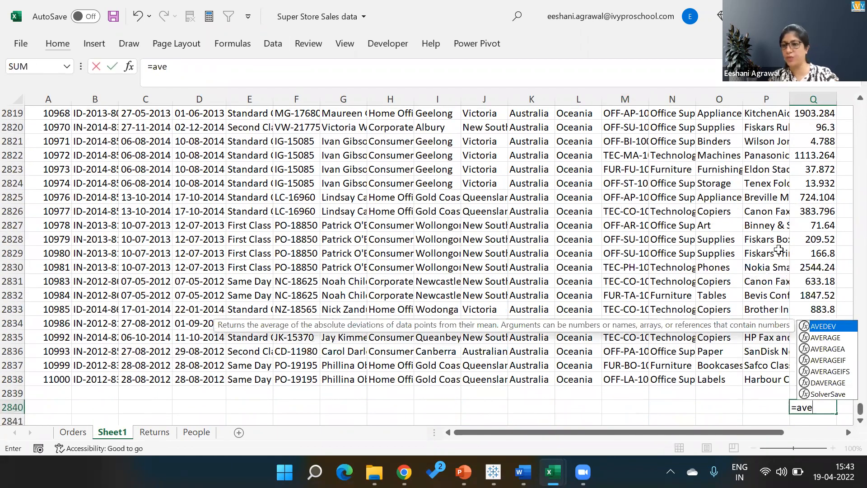
{"action": "key", "text": "Down"}
{"action": "key", "text": "Tab"}
{"action": "key", "text": "Up"}
{"action": "key", "text": "Up"}
{"action": "key", "text": "ctrl+shift+Up"}
{"action": "key", "text": "shift+Down"}
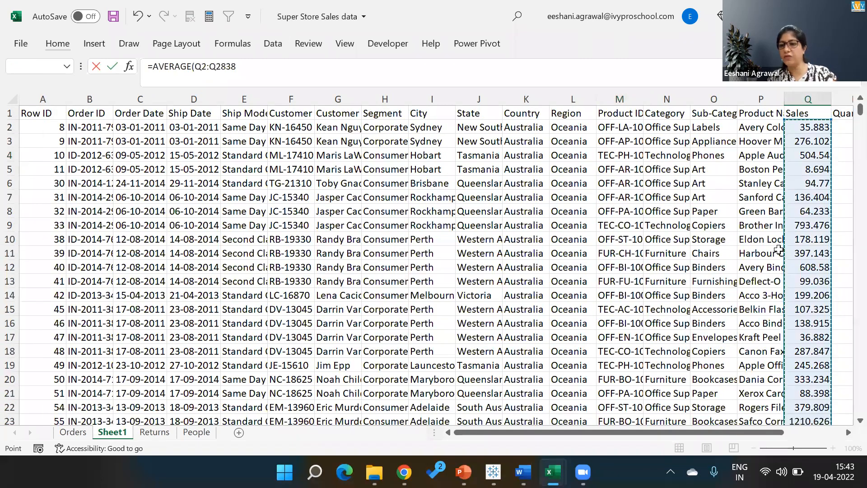
{"action": "key", "text": "Return"}
{"action": "key", "text": "Up"}
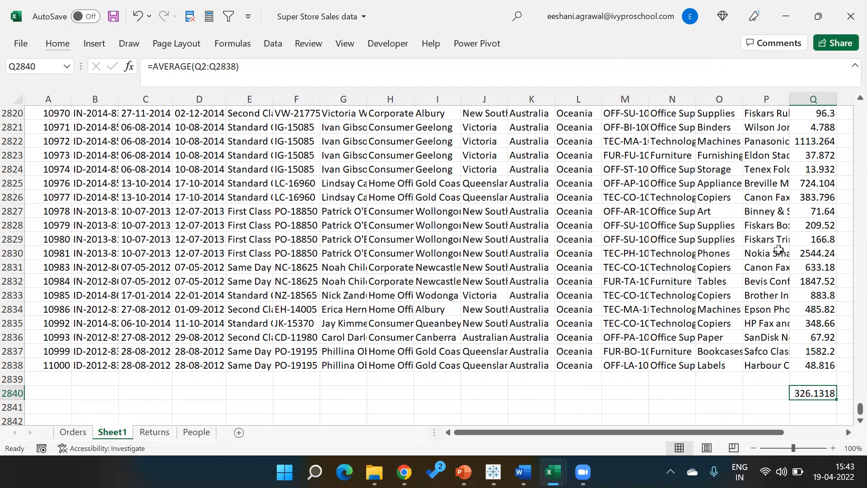
{"action": "key", "text": "Left"}
{"action": "key", "text": "Left"}
{"action": "key", "text": "Left"}
{"action": "key", "text": "Left"}
{"action": "key", "text": "Left"}
{"action": "key", "text": "Left"}
{"action": "key", "text": "Up"}
{"action": "key", "text": "Up"}
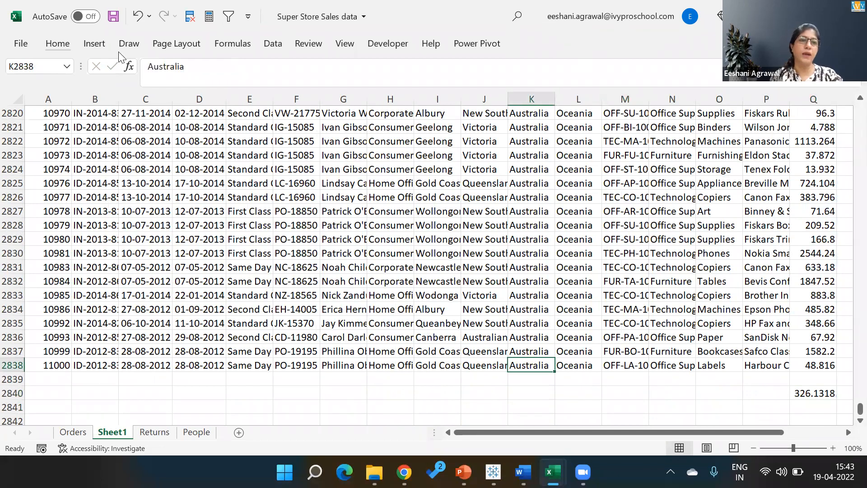
- Create a PivotTable on a new sheet with Country, State, City rows and Sum of Sales
{"action": "left_click", "coordinate": [94, 43]}
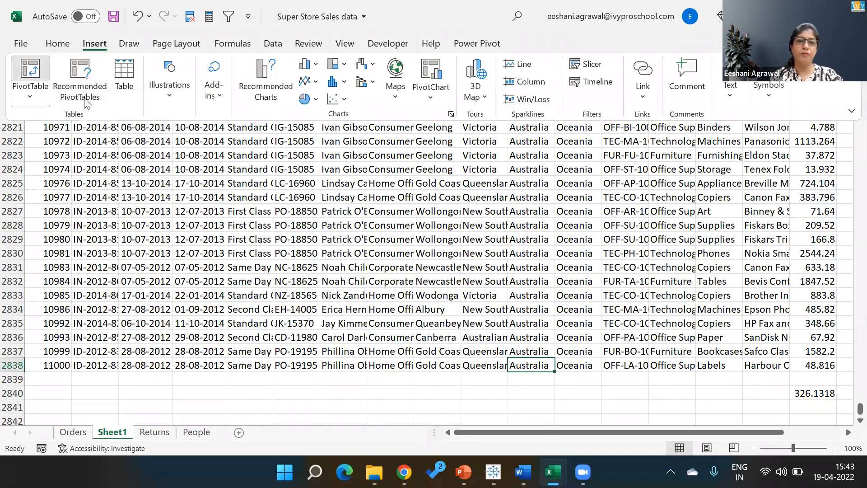
{"action": "left_click", "coordinate": [219, 368]}
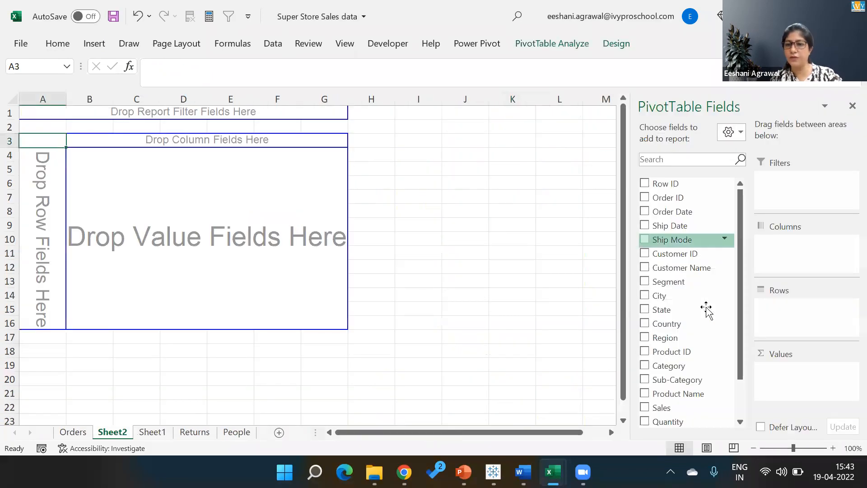
{"action": "left_click_drag", "start_coordinate": [707, 310], "coordinate": [767, 313]}
{"action": "left_click_drag", "start_coordinate": [668, 310], "coordinate": [777, 325]}
{"action": "left_click_drag", "start_coordinate": [661, 296], "coordinate": [780, 340]}
{"action": "scroll", "coordinate": [738, 345], "scroll_direction": "down", "scroll_amount": 1}
{"action": "left_click_drag", "start_coordinate": [662, 359], "coordinate": [786, 393]}
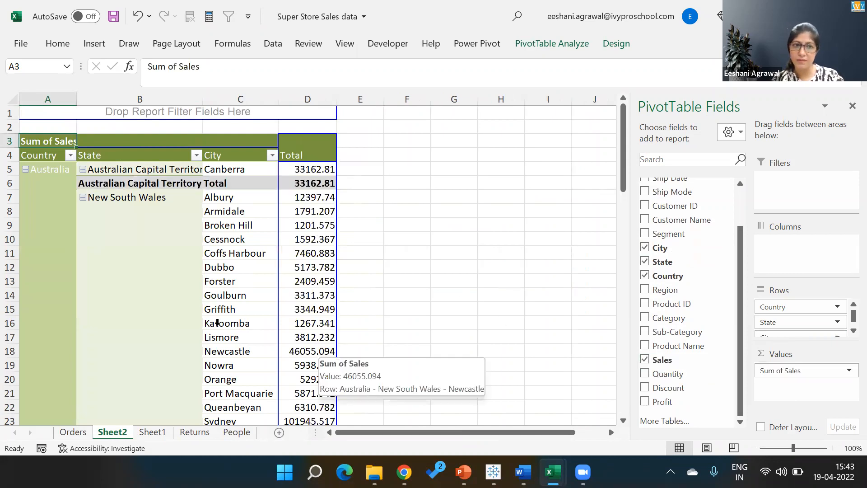
{"action": "right_click", "coordinate": [102, 185]}
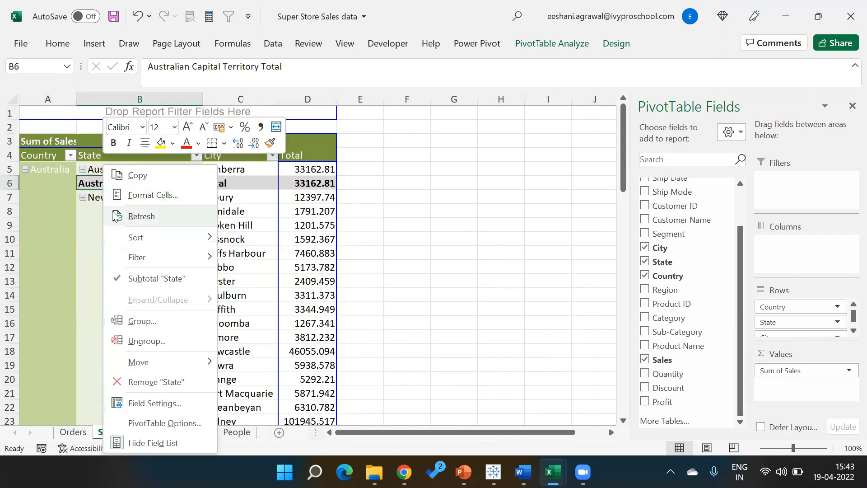
- Turn off the State subtotal rows in the pivot table
{"action": "left_click", "coordinate": [88, 184]}
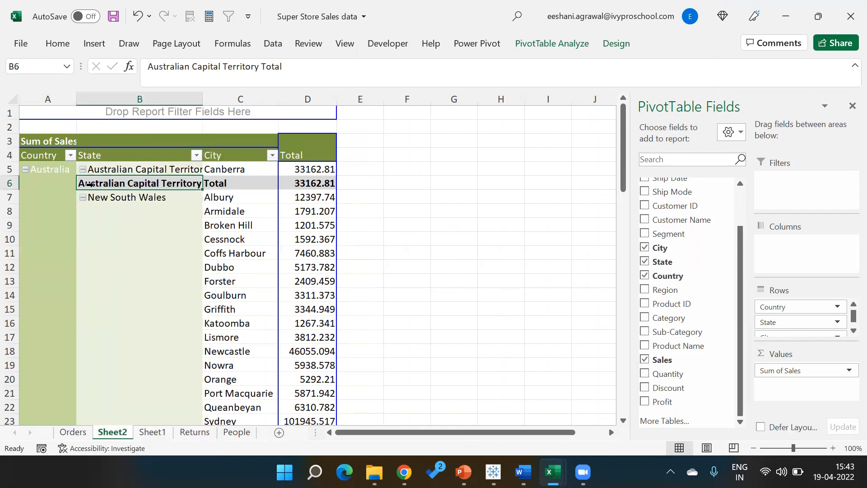
{"action": "right_click", "coordinate": [89, 185]}
{"action": "left_click", "coordinate": [133, 278]}
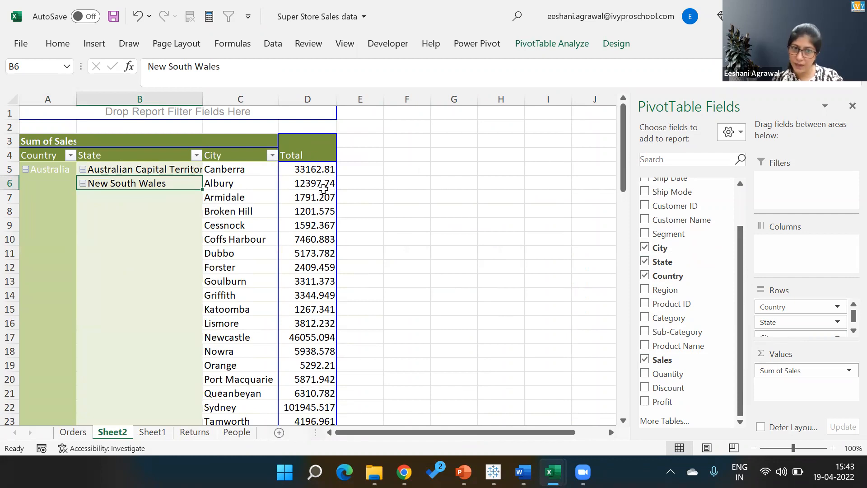
- Summarize Sales as Average, giving an Australia Total of 326.1317776 and Albany 523.27
{"action": "left_click", "coordinate": [320, 187]}
{"action": "right_click", "coordinate": [320, 186]}
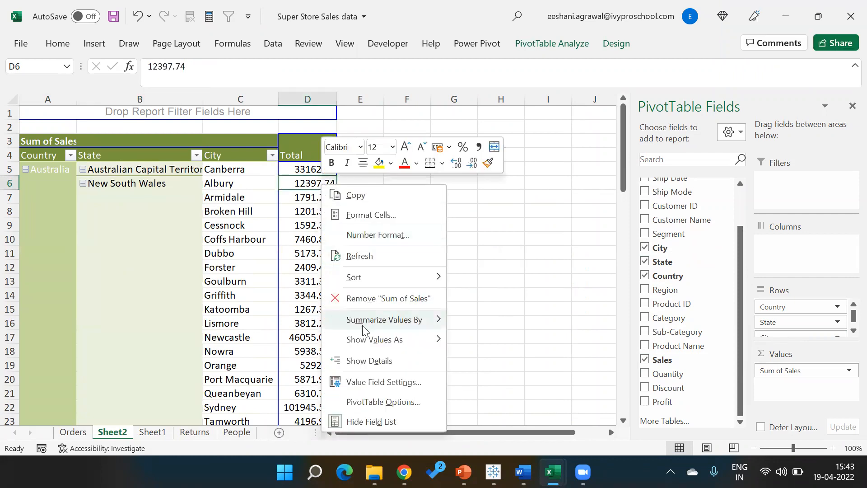
{"action": "mouse_move", "coordinate": [367, 323]}
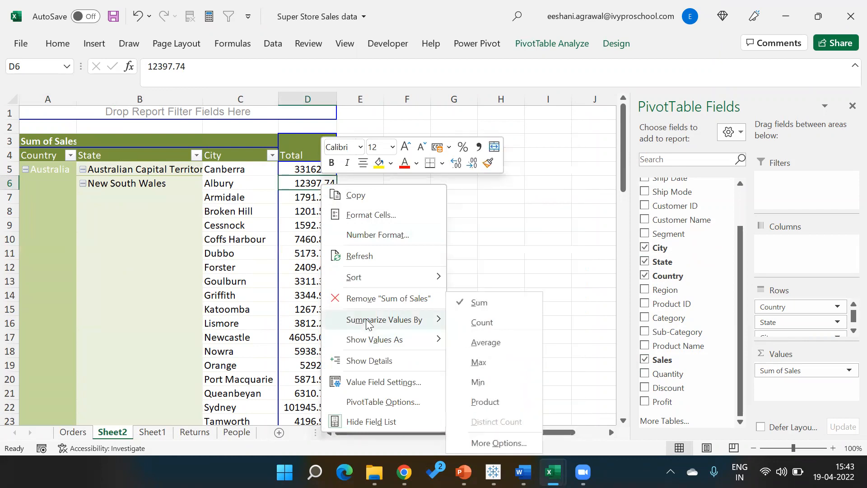
{"action": "left_click", "coordinate": [498, 340]}
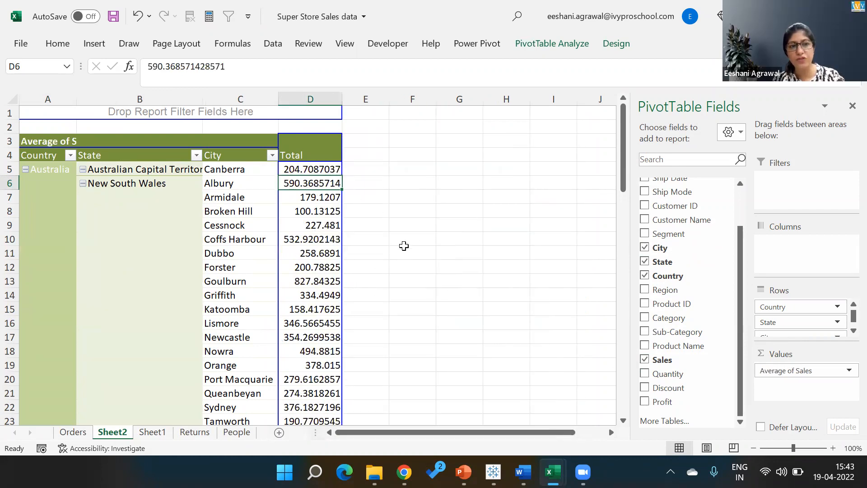
{"action": "left_click_drag", "start_coordinate": [623, 180], "coordinate": [622, 385]}
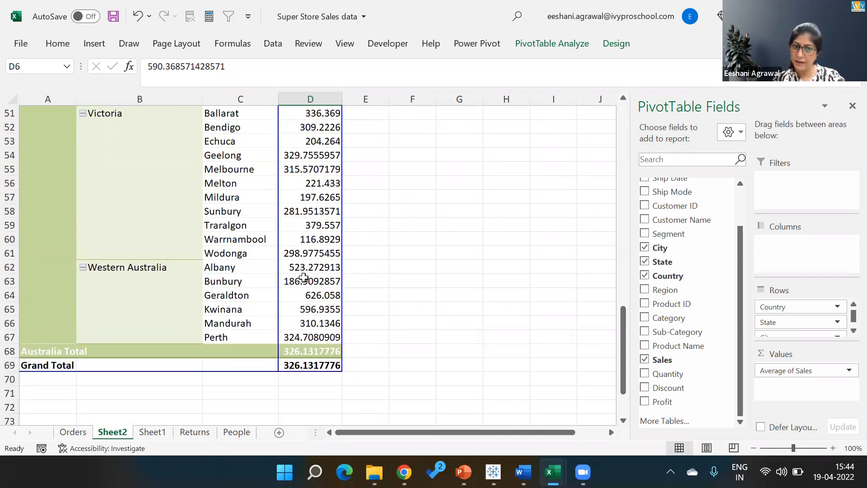
{"action": "mouse_move", "coordinate": [300, 266]}
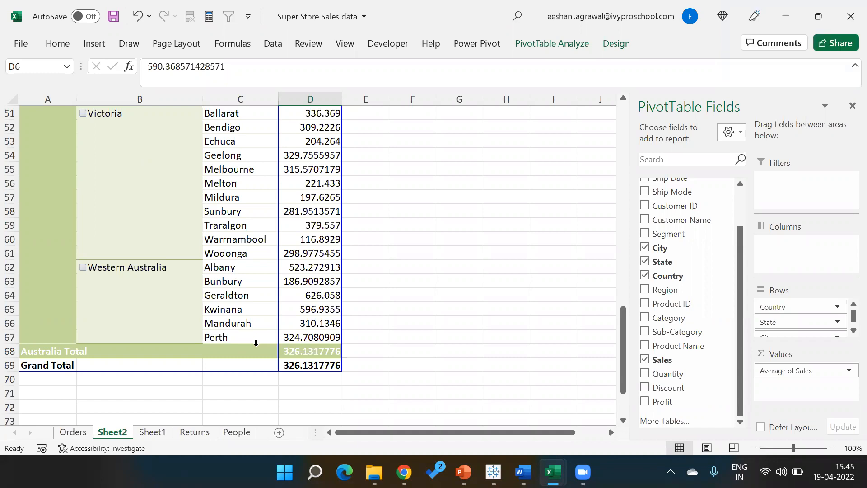
{"action": "key", "text": "alt+Tab"}
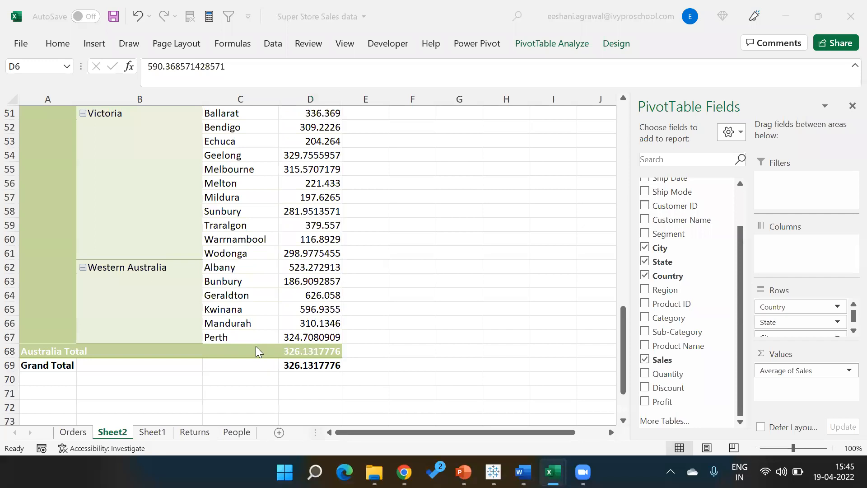
- Open the Exclude LOD worksheet in Tableau, then return to the Types of LOD lecture slide
{"action": "key", "text": "alt+Tab"}
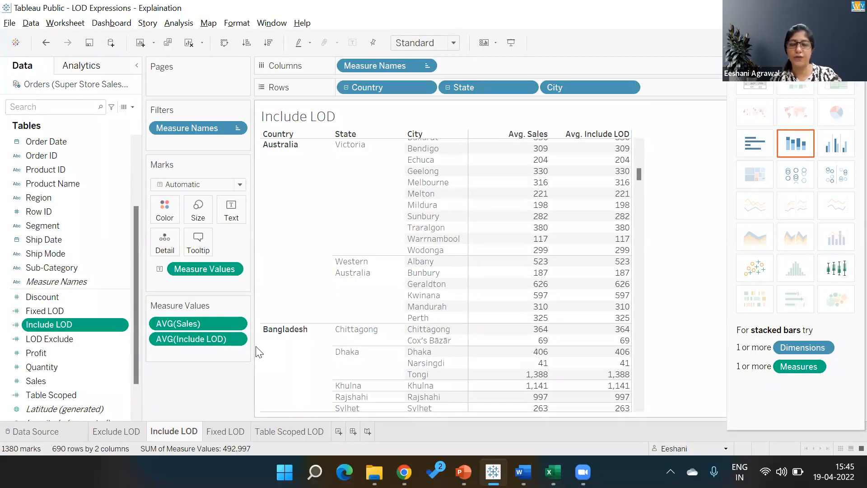
{"action": "left_click", "coordinate": [105, 435]}
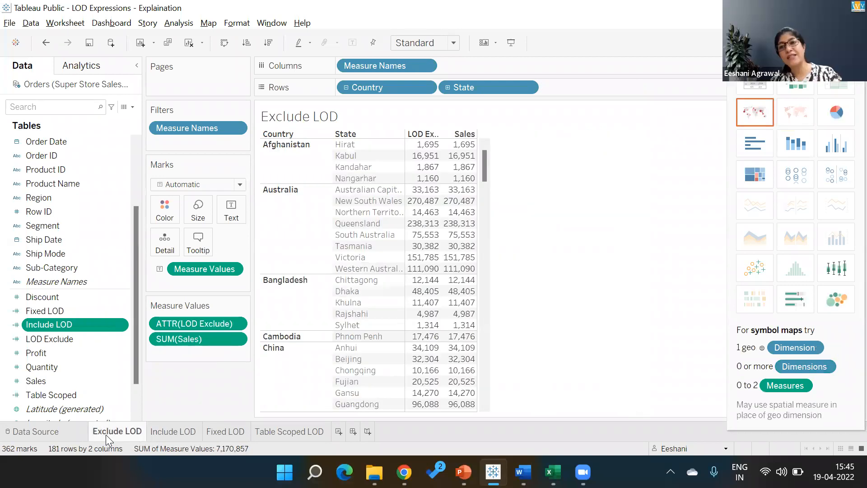
{"action": "key", "text": "alt+Tab"}
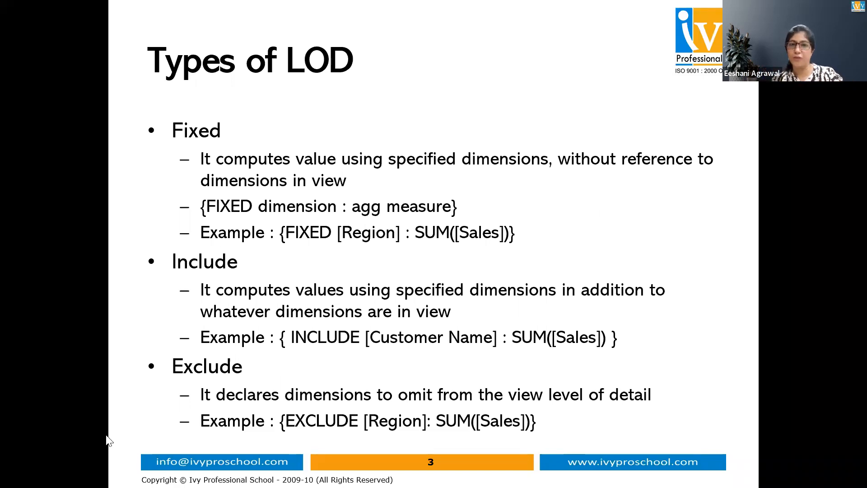
{"action": "key", "text": "alt+Tab"}
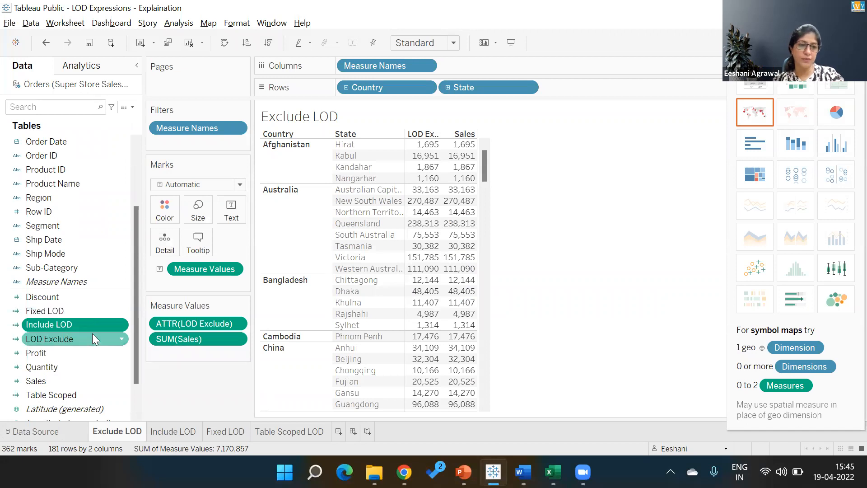
- Review the LOD Exclude formula unchanged, then remove ATTR(LOD Exclude) so only Sales remains
{"action": "right_click", "coordinate": [92, 334]}
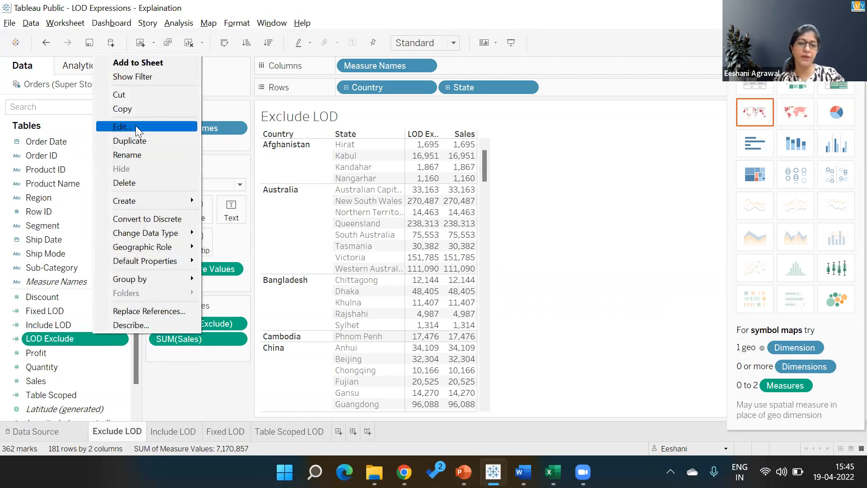
{"action": "left_click", "coordinate": [135, 125]}
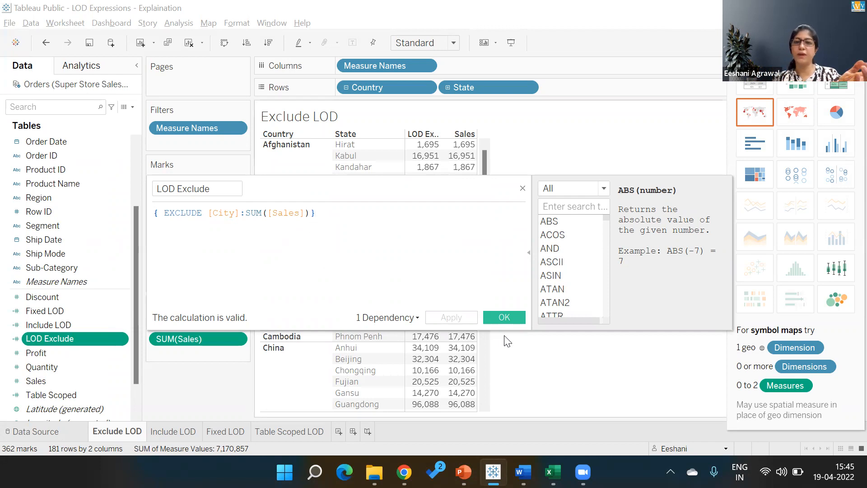
{"action": "left_click", "coordinate": [505, 317]}
{"action": "left_click_drag", "start_coordinate": [192, 322], "coordinate": [189, 389]}
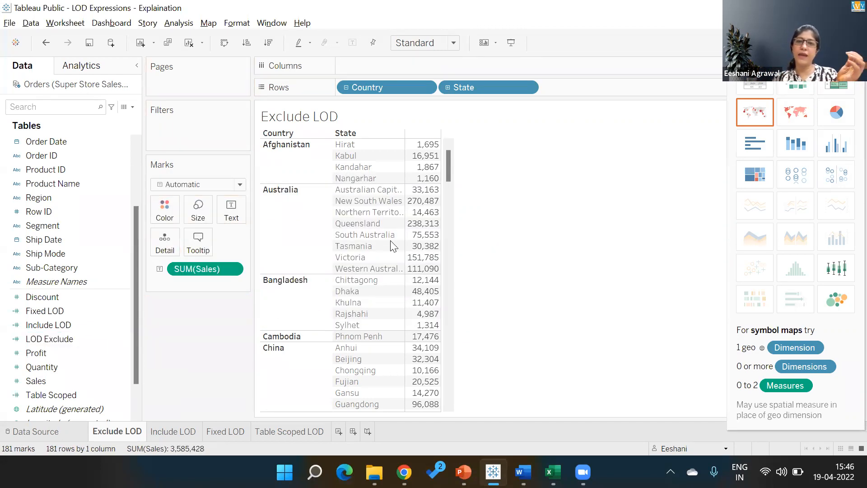
- Drill the table down to City and add LOD Exclude back beside Sales
{"action": "left_click", "coordinate": [449, 87]}
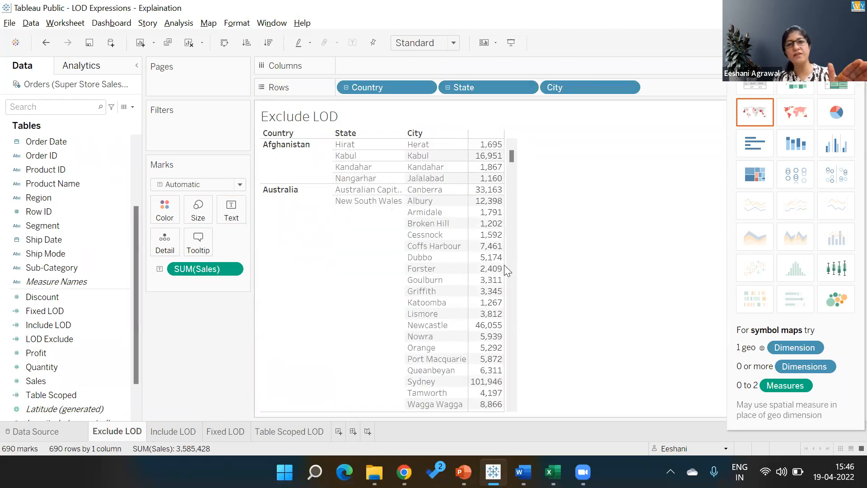
{"action": "left_click", "coordinate": [59, 325]}
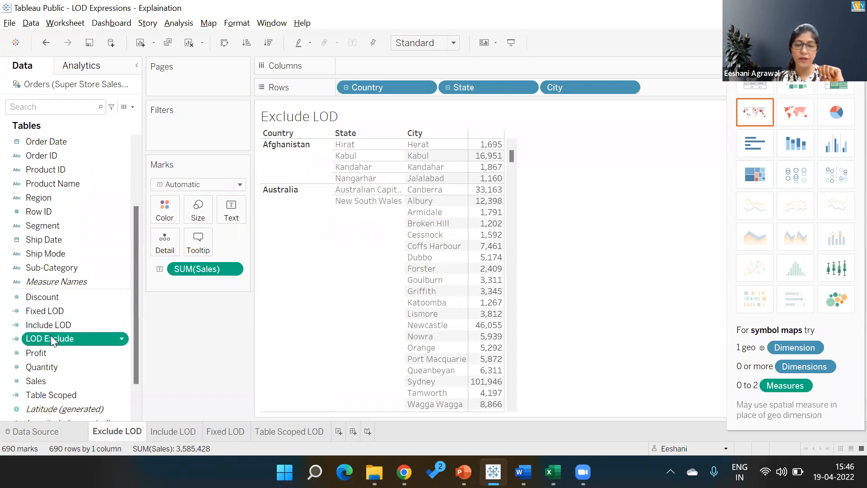
{"action": "double_click", "coordinate": [51, 339]}
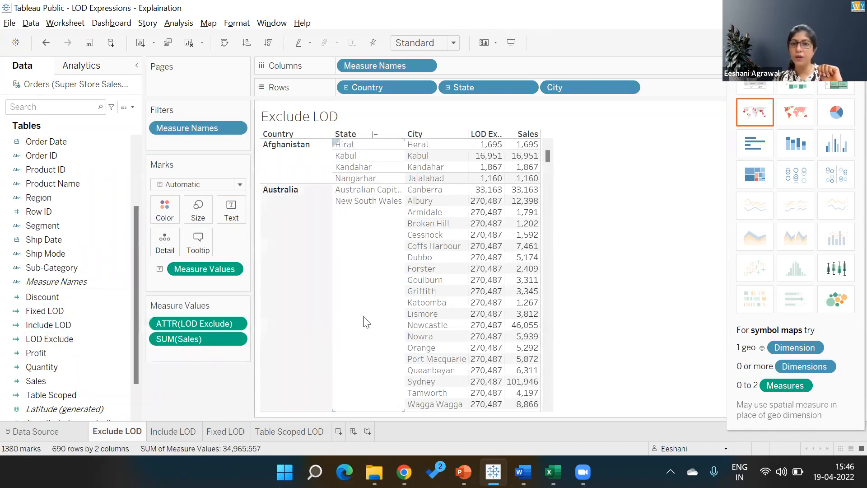
- Collapse the rows to Country only, showing LOD Exclude matching Sales for 23 countries
{"action": "mouse_move", "coordinate": [480, 218]}
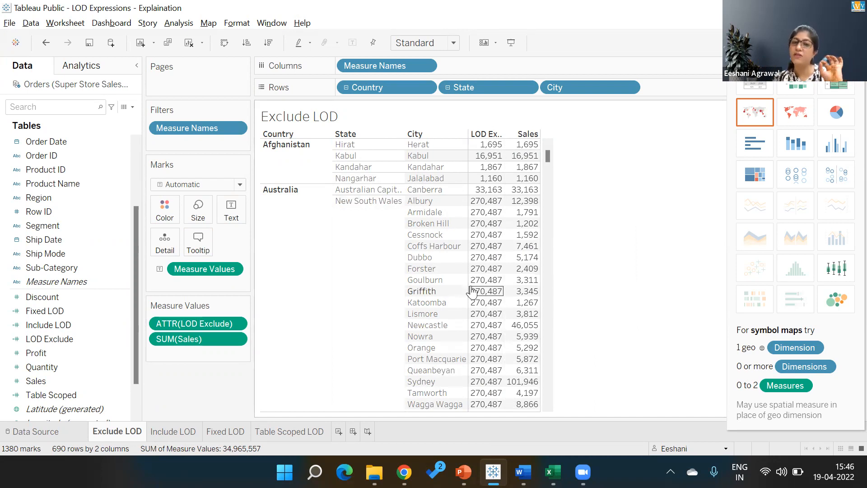
{"action": "mouse_move", "coordinate": [480, 296]}
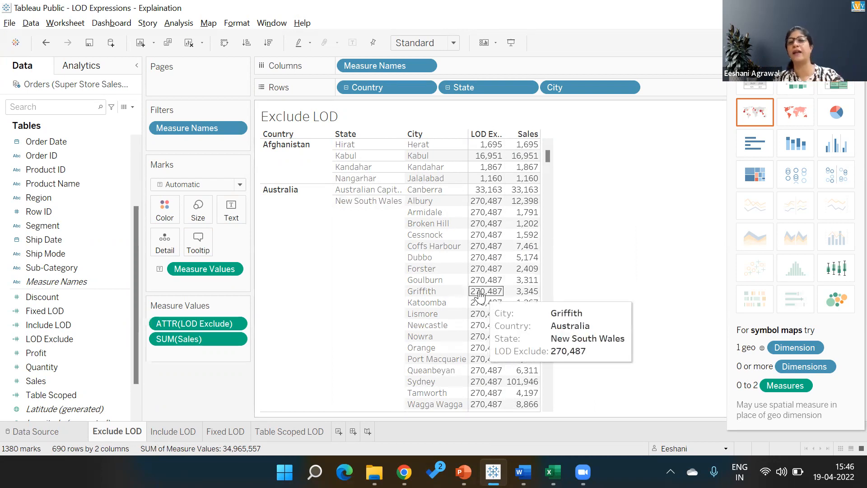
{"action": "left_click", "coordinate": [448, 87]}
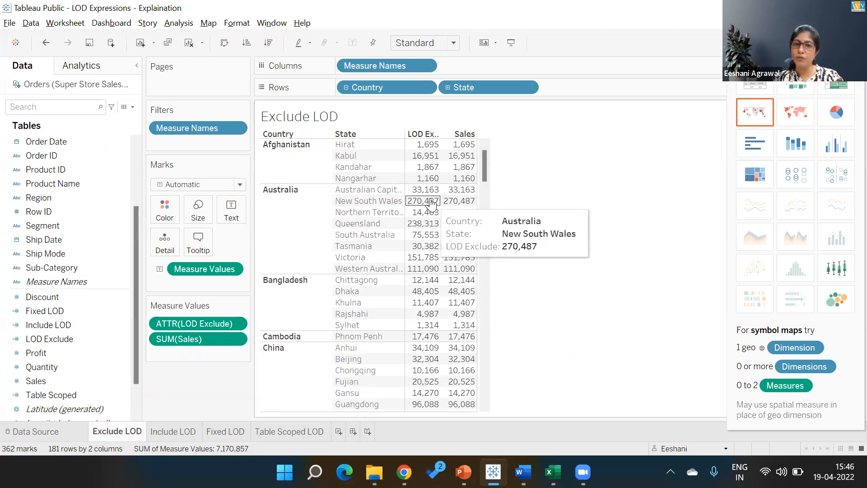
{"action": "left_click", "coordinate": [448, 88]}
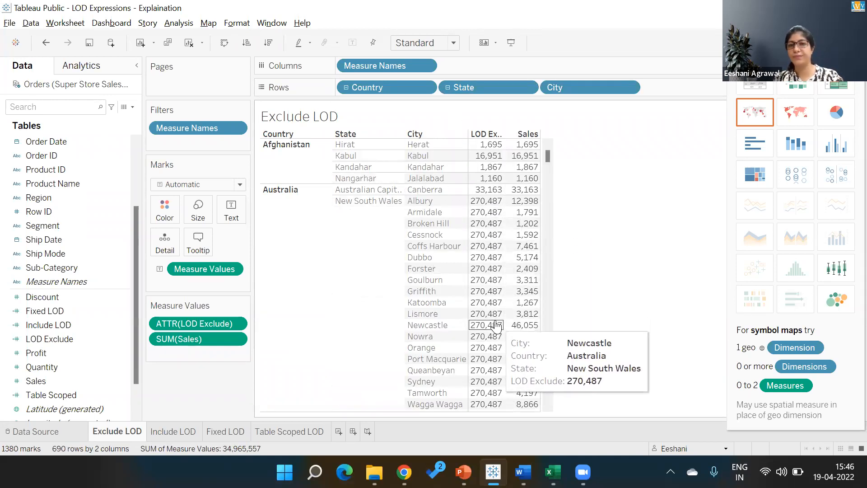
{"action": "left_click", "coordinate": [346, 87]}
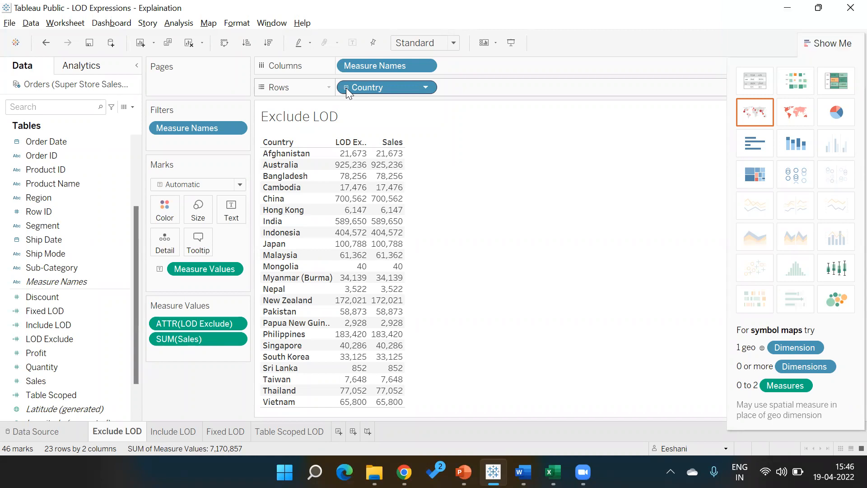
{"action": "left_click", "coordinate": [235, 431]}
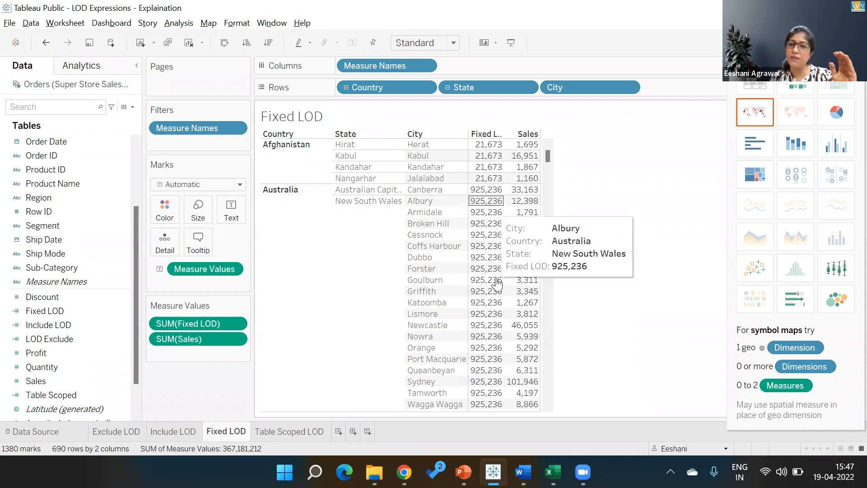
{"action": "left_click", "coordinate": [120, 433]}
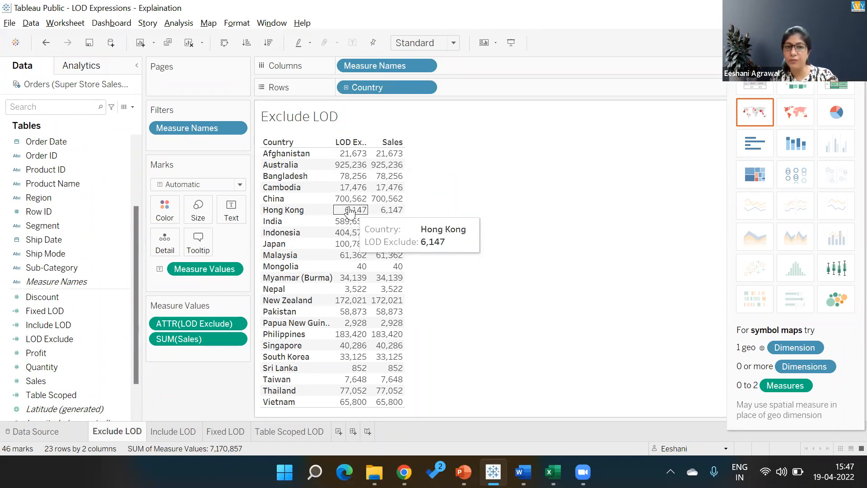
- Expand the table through State to City, then advance the lecture to the Choosing LOD slide
{"action": "left_click", "coordinate": [345, 87]}
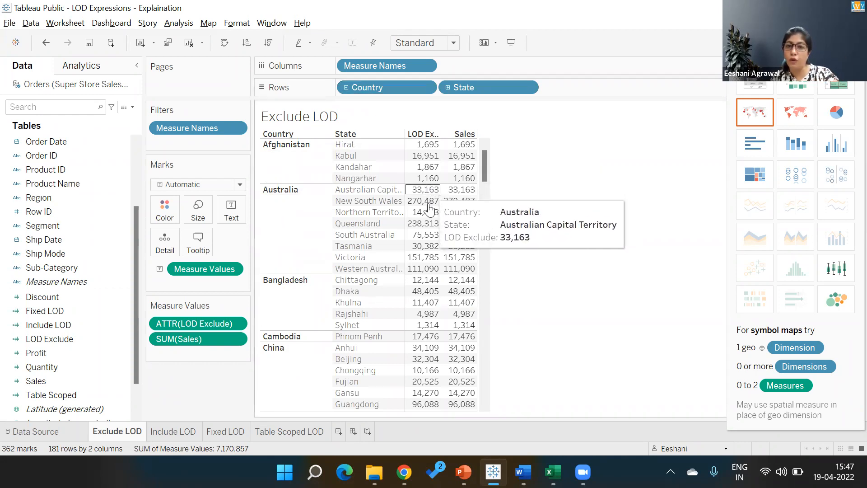
{"action": "left_click", "coordinate": [448, 88]}
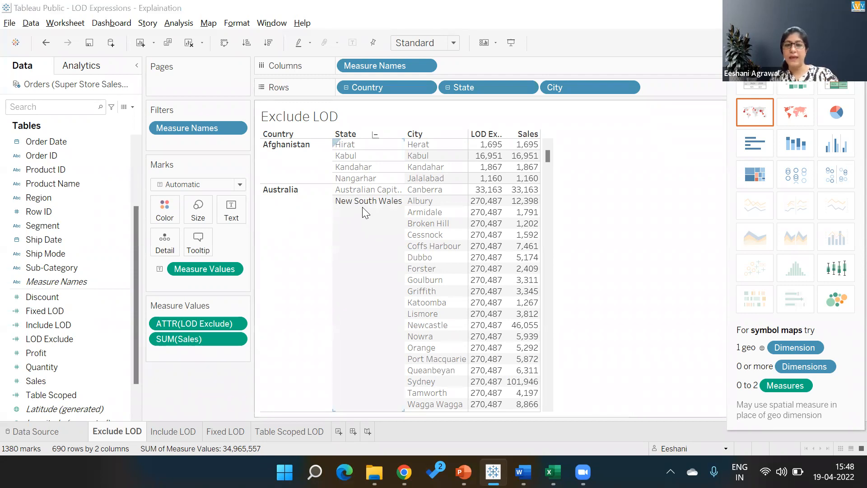
{"action": "key", "text": "alt+Tab"}
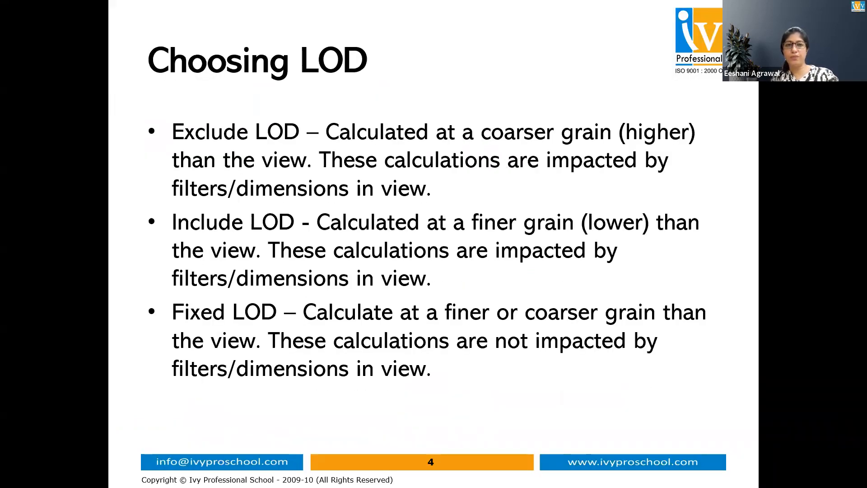
{"action": "key", "text": "Right"}
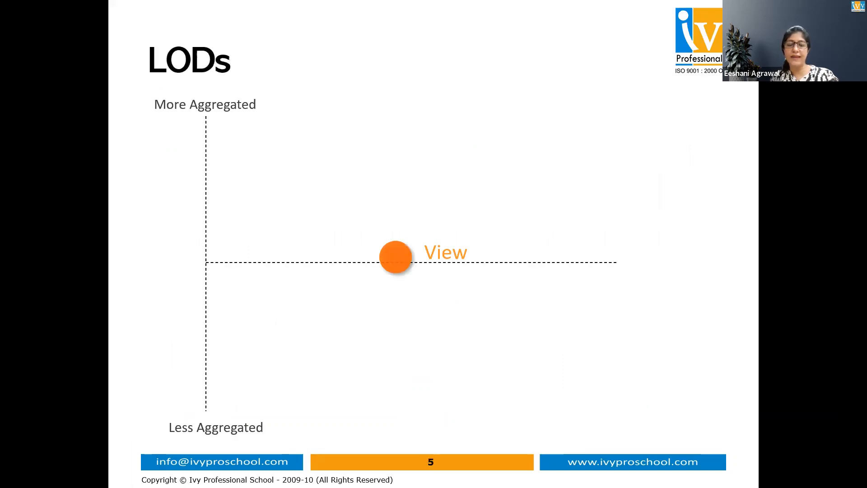
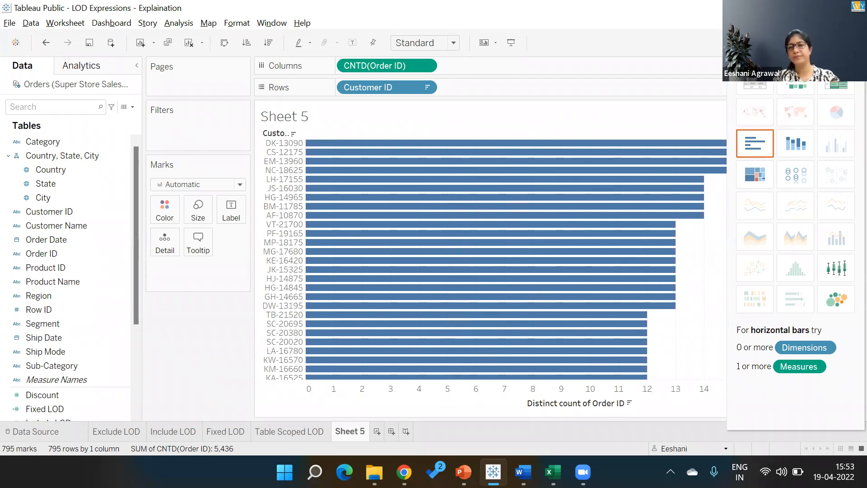
- Close the Show Me panel so the customer order-count bar chart widens
{"action": "left_click", "coordinate": [832, 45]}
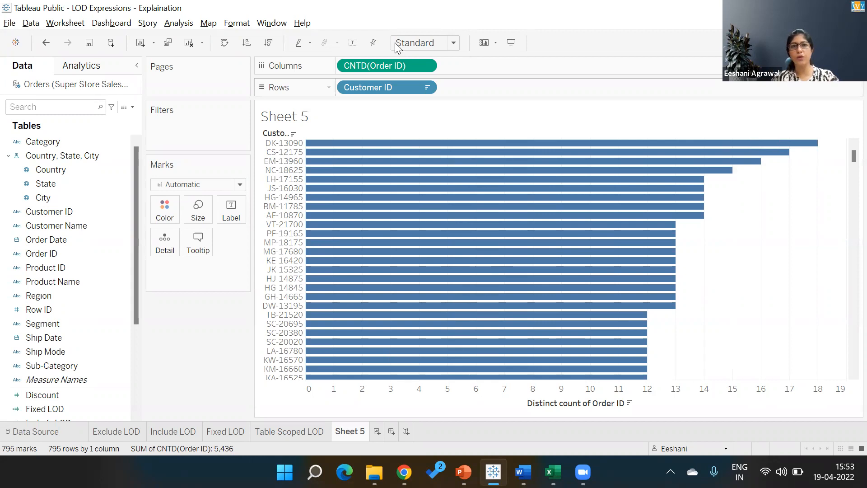
- Label each customer's bar with its distinct order count, then switch to the Example #1 slide
{"action": "left_click", "coordinate": [352, 43]}
{"action": "mouse_move", "coordinate": [800, 155]}
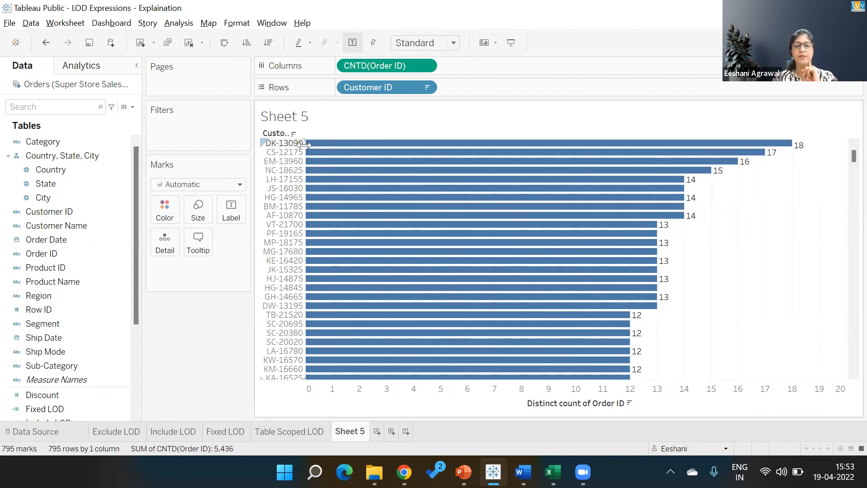
{"action": "mouse_move", "coordinate": [574, 231]}
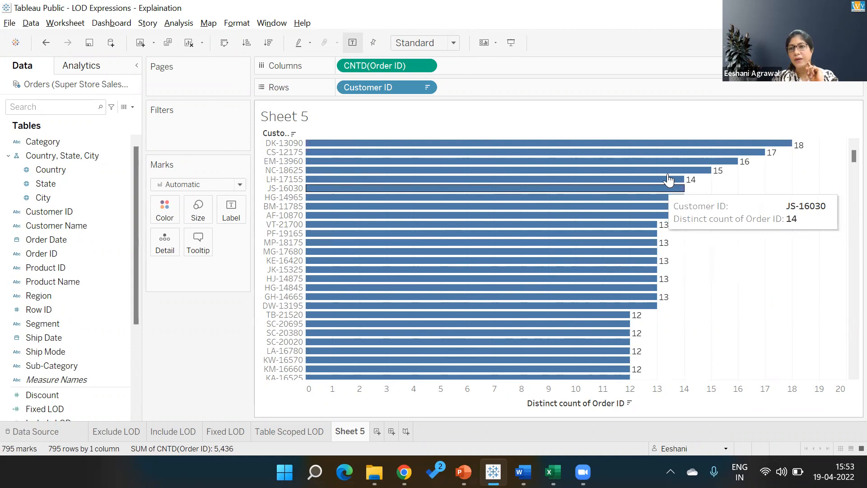
{"action": "mouse_move", "coordinate": [671, 205]}
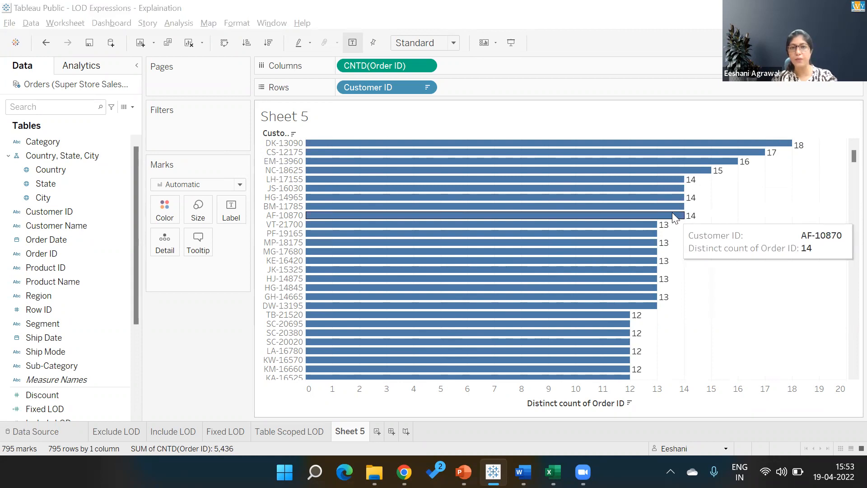
{"action": "key", "text": "alt+Tab"}
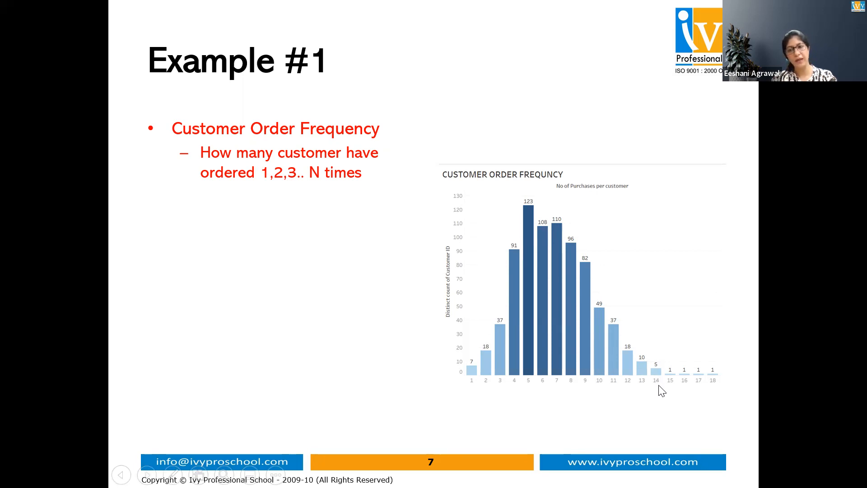
- Switch from the slideshow back to the labelled Sheet 5 chart in Tableau Public
{"action": "key", "text": "alt+Tab"}
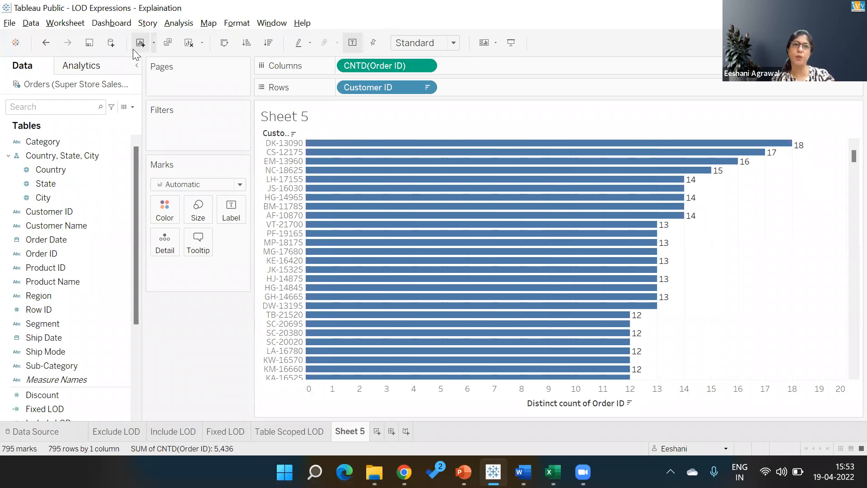
- Clear Sheet 5 and start a new calculated field named Freq
{"action": "left_click", "coordinate": [193, 43]}
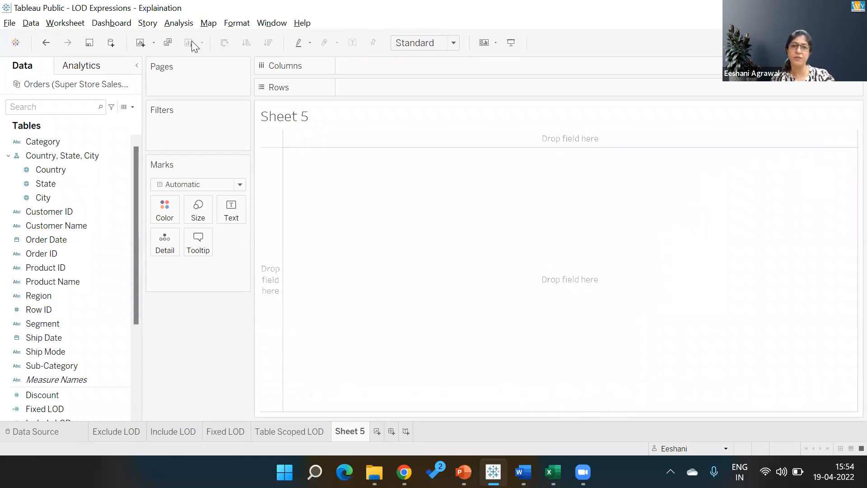
{"action": "left_click", "coordinate": [133, 108]}
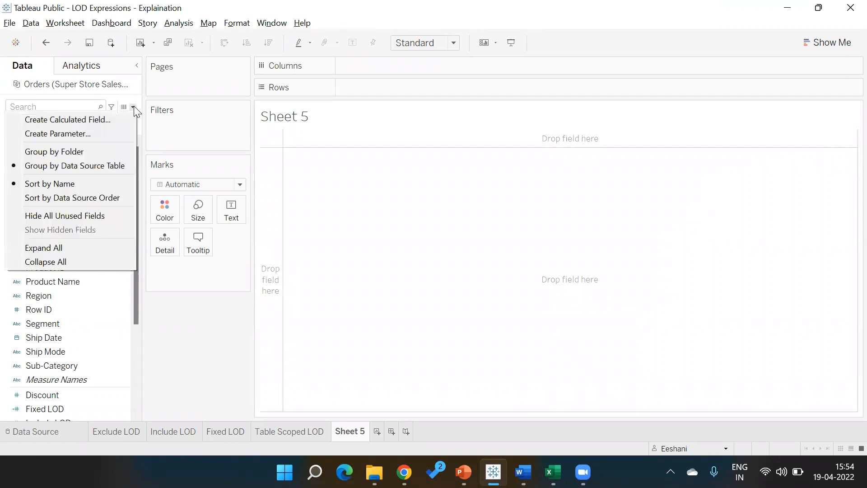
{"action": "left_click", "coordinate": [118, 117]}
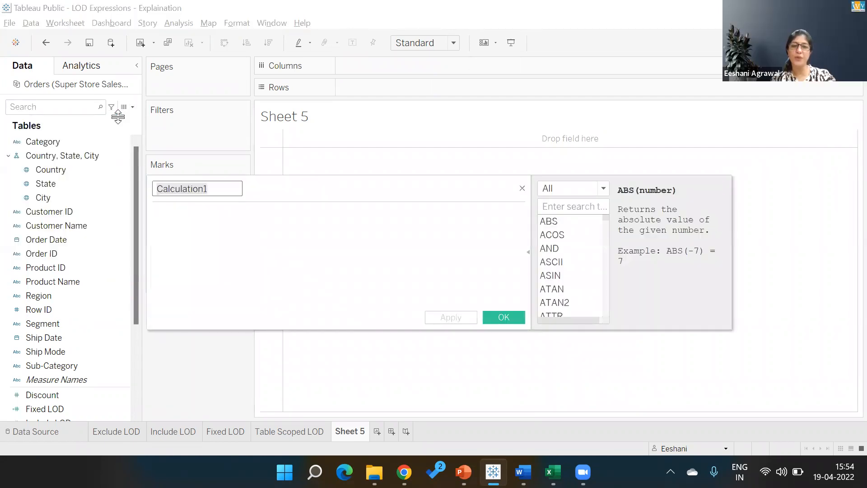
{"action": "type", "text": "Freq"}
- Give Freq the formula { FIXED [Customer ID]:COUNTD([Order ID])} and save it
{"action": "key", "text": "Tab"}
{"action": "type", "text": "{ FIXED"}
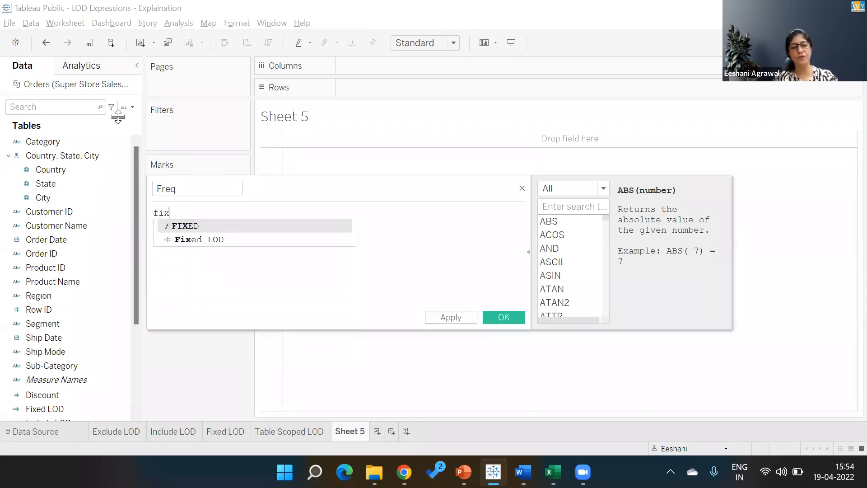
{"action": "key", "text": "Return"}
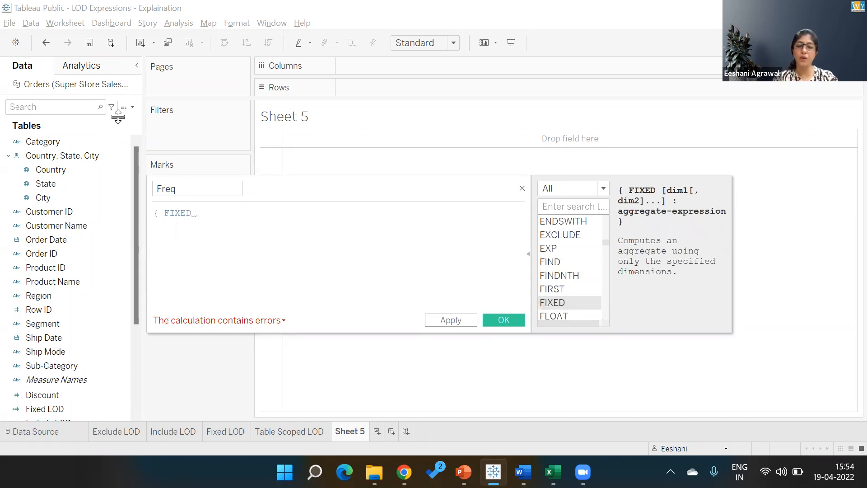
{"action": "type", "text": "cu"}
{"action": "key", "text": "Return"}
{"action": "type", "text": ":"}
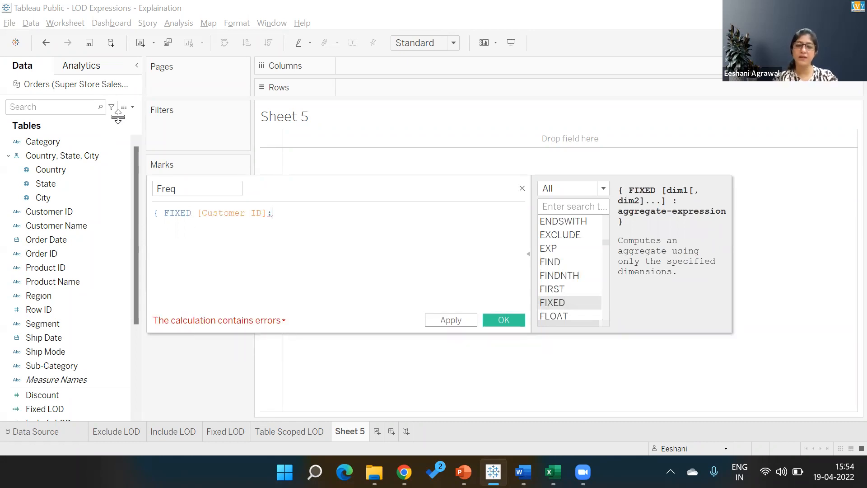
{"action": "type", "text": "coun"}
{"action": "key", "text": "Down"}
{"action": "key", "text": "Return"}
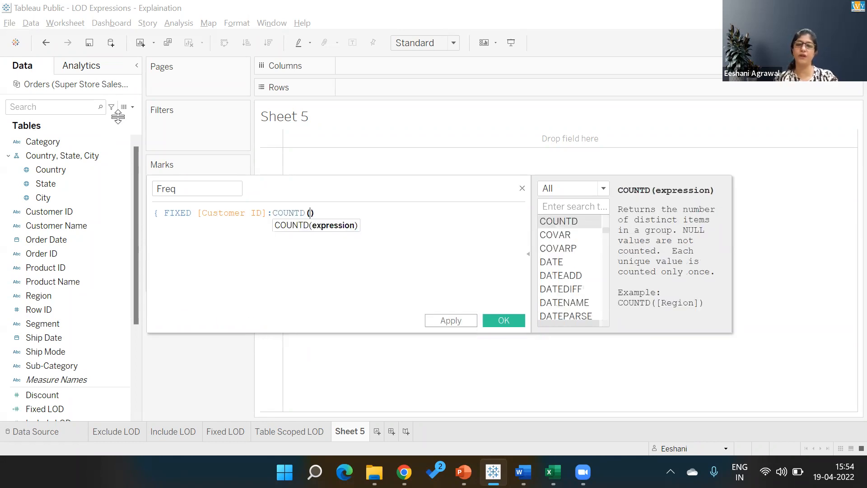
{"action": "type", "text": "ord"}
{"action": "key", "text": "Down"}
{"action": "key", "text": "Return"}
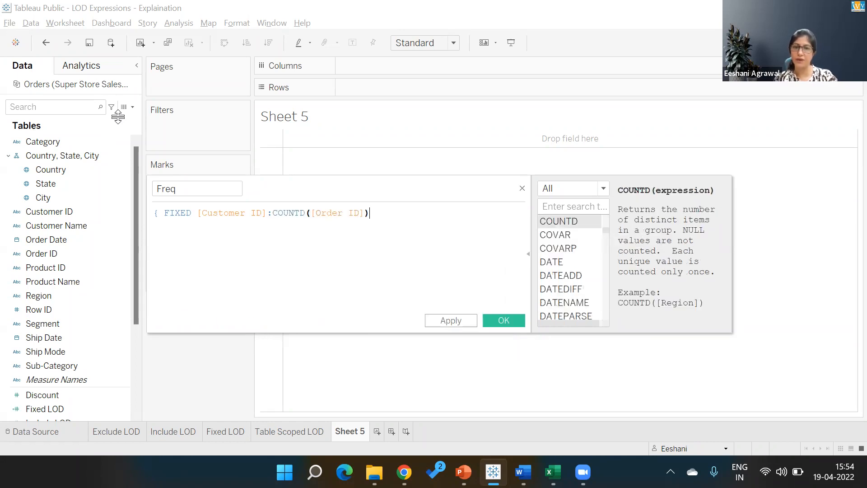
{"action": "type", "text": "}"}
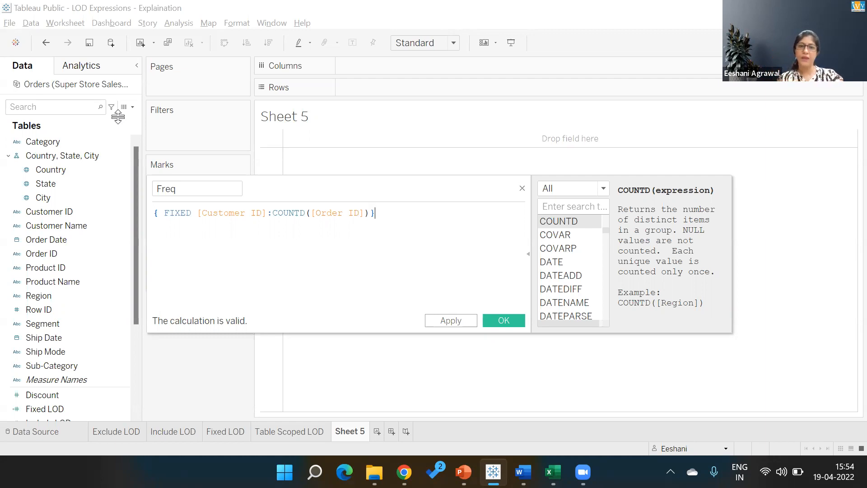
{"action": "left_click", "coordinate": [501, 319]}
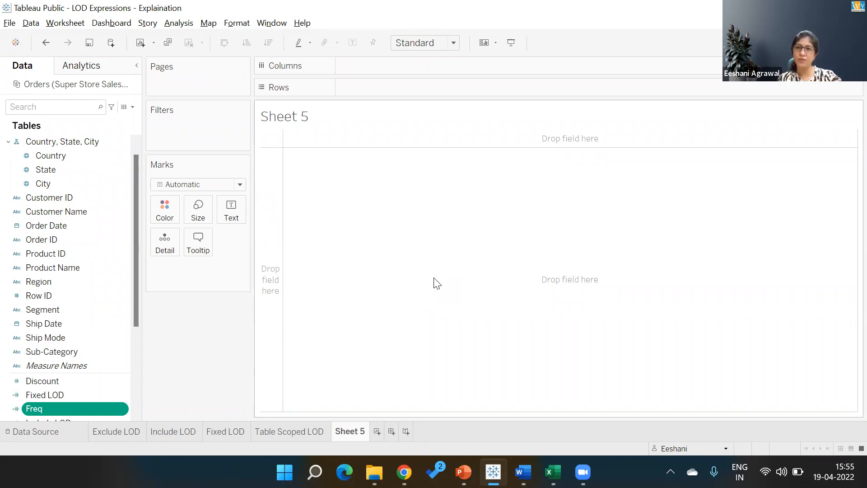
- Convert Freq to a dimension and put it on Rows, listing values 1 through 18
{"action": "right_click", "coordinate": [123, 409]}
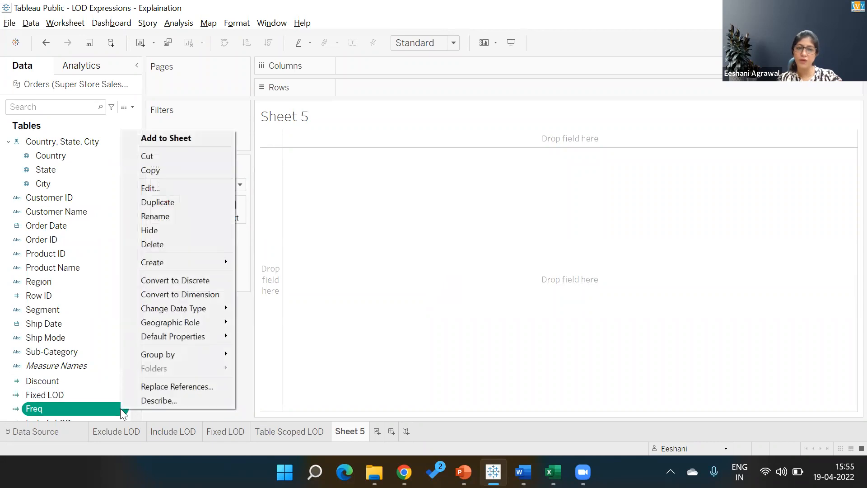
{"action": "left_click", "coordinate": [196, 295]}
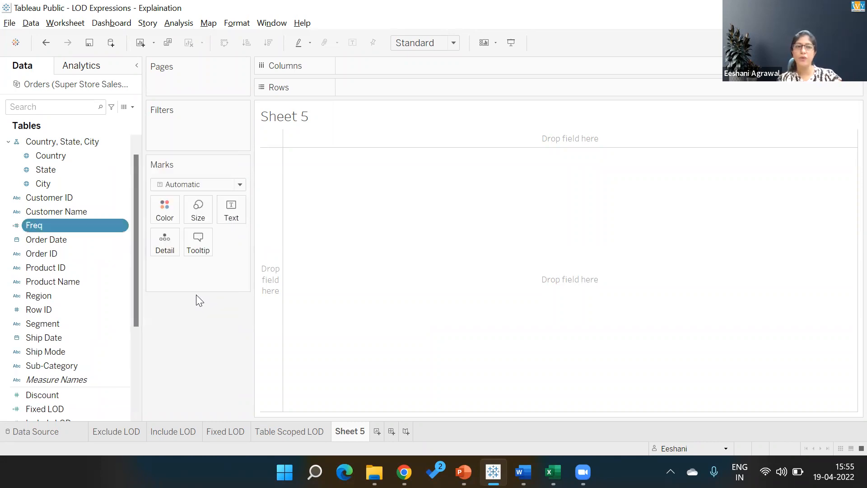
{"action": "double_click", "coordinate": [91, 227]}
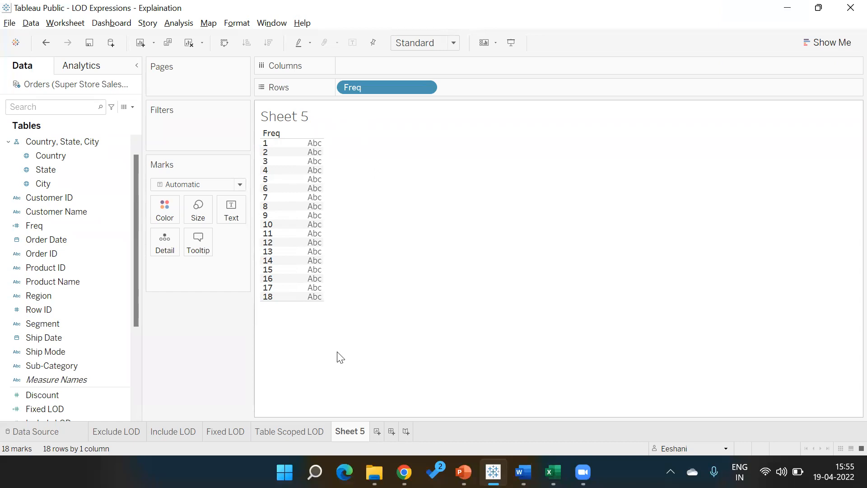
{"action": "left_click", "coordinate": [62, 197]}
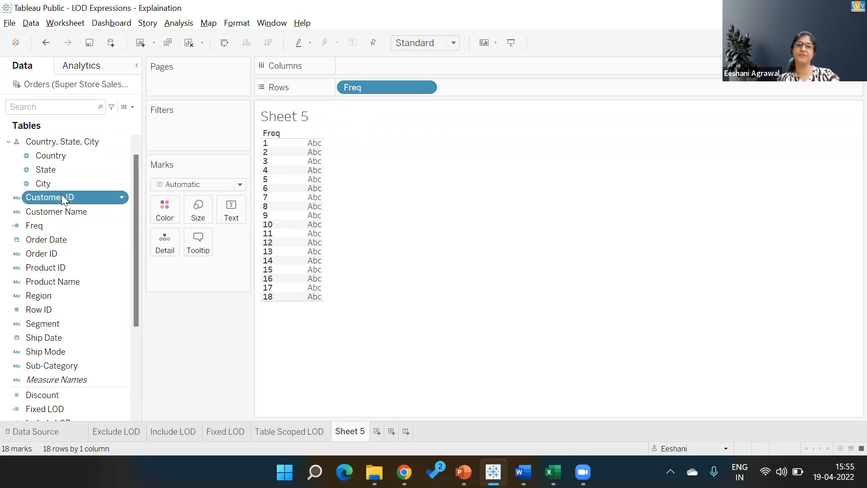
- Add Customer ID as a Count (Distinct) measure for each Freq value
{"action": "double_click", "coordinate": [62, 198]}
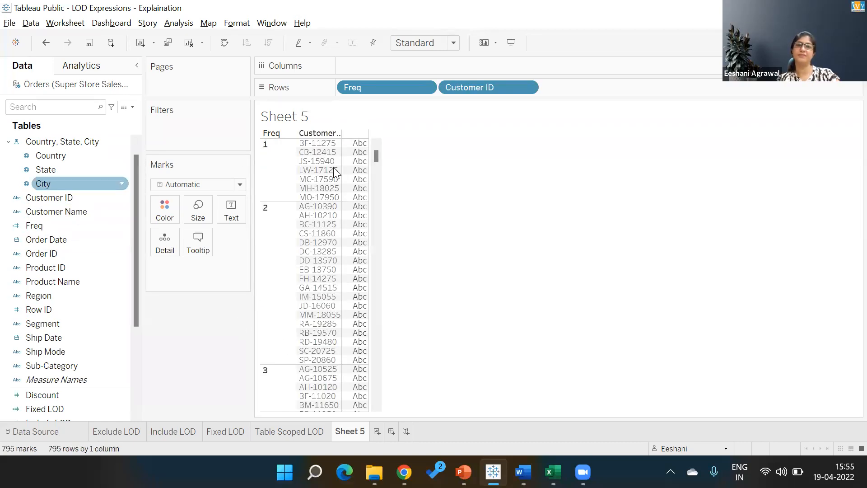
{"action": "left_click", "coordinate": [527, 88]}
{"action": "mouse_move", "coordinate": [490, 263]}
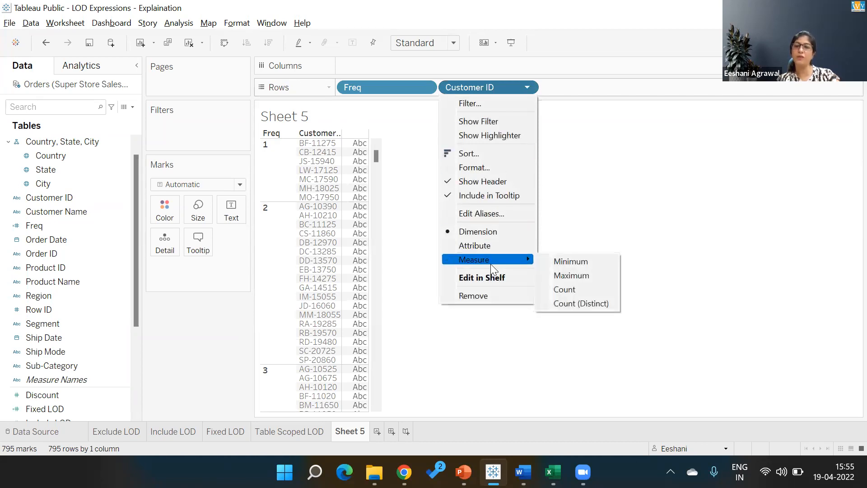
{"action": "left_click", "coordinate": [570, 304]}
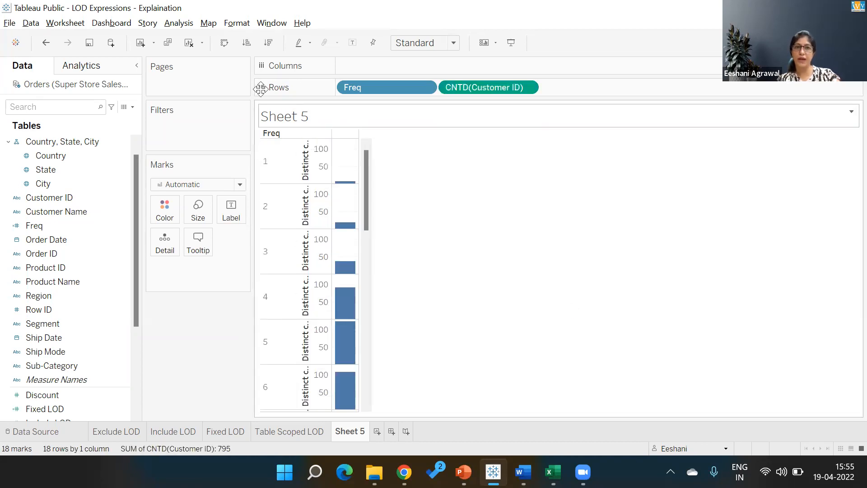
- Make the counts labelled vertical columns, then play the Example #1 slide to compare
{"action": "key", "text": "ctrl+1"}
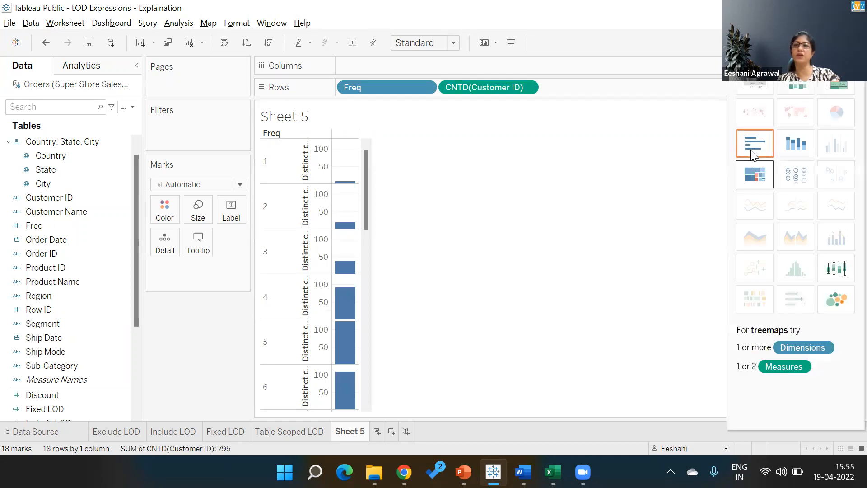
{"action": "left_click", "coordinate": [754, 143]}
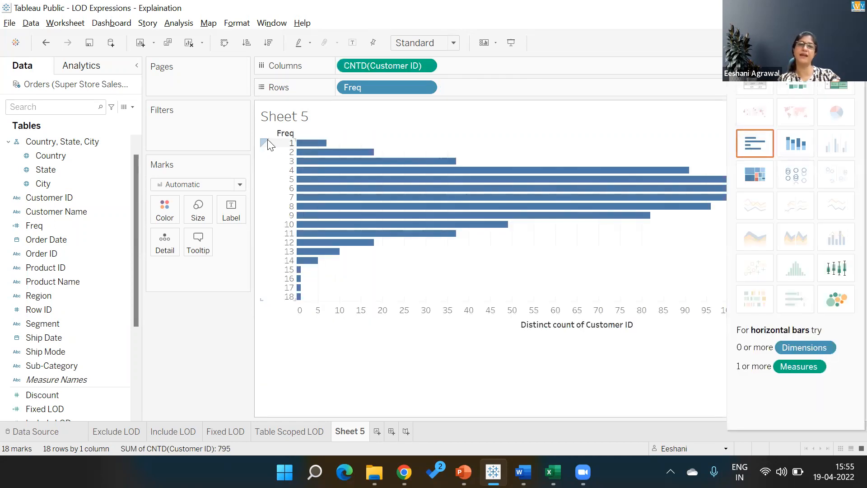
{"action": "left_click", "coordinate": [220, 47]}
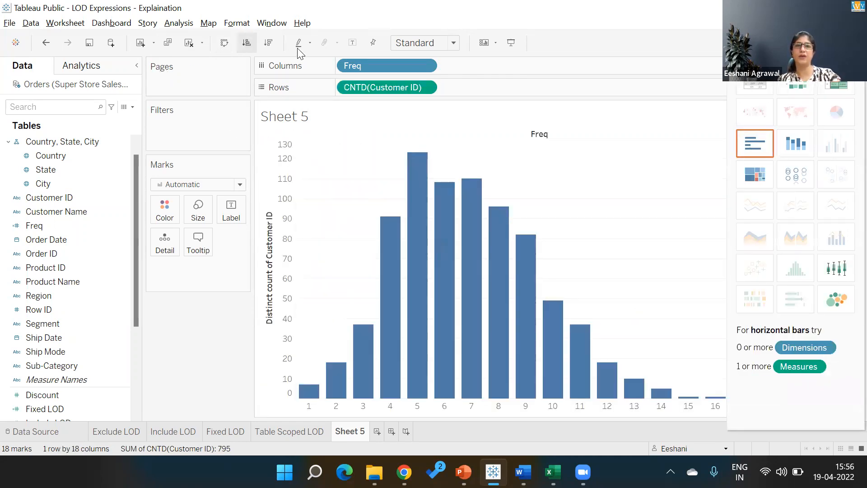
{"action": "left_click", "coordinate": [352, 45]}
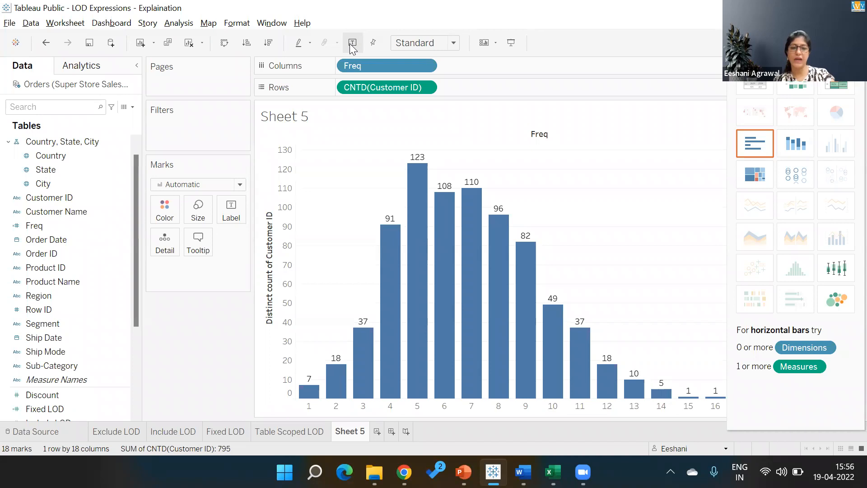
{"action": "key", "text": "alt+Tab"}
{"action": "key", "text": "alt+Tab"}
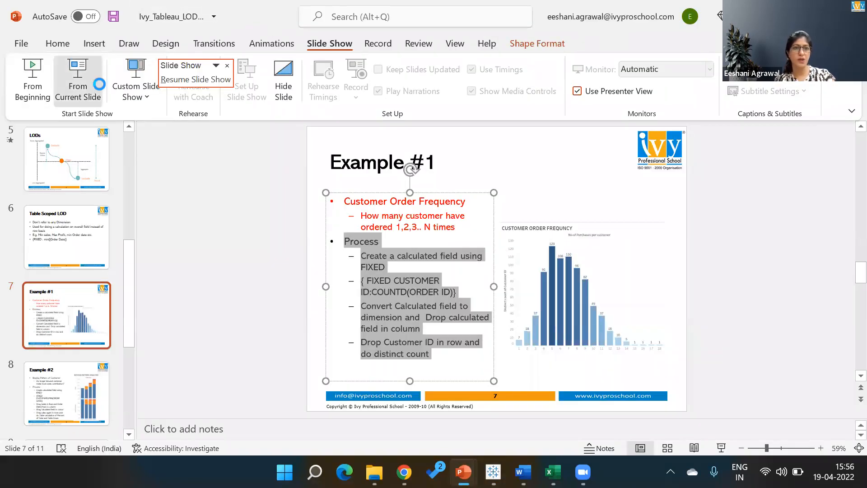
{"action": "left_click", "coordinate": [78, 81]}
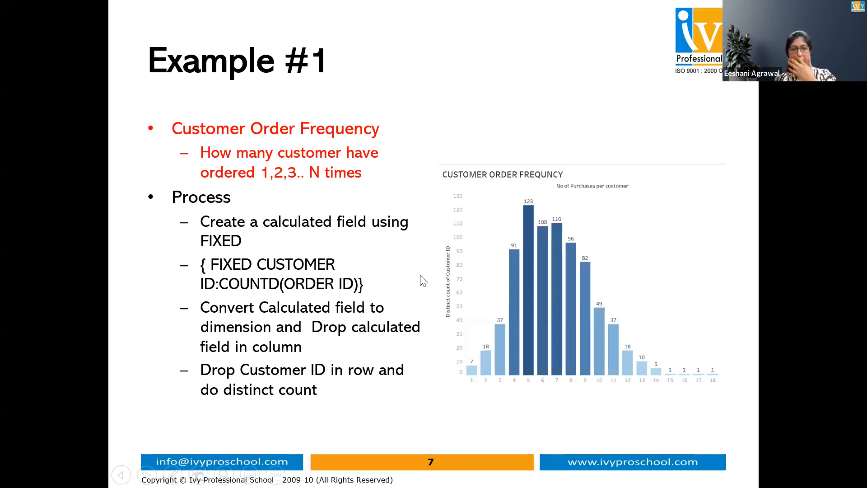
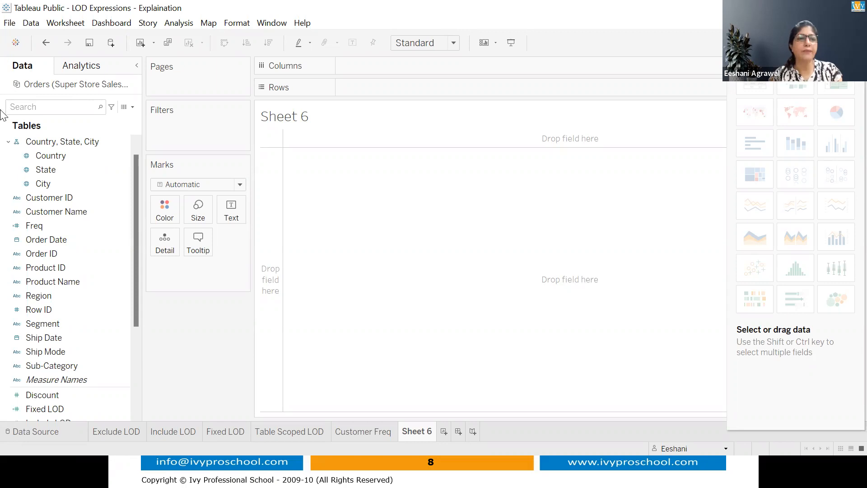
- List every Customer ID with its Order Date placed beside it on Rows
{"action": "double_click", "coordinate": [50, 199]}
{"action": "left_click", "coordinate": [52, 239]}
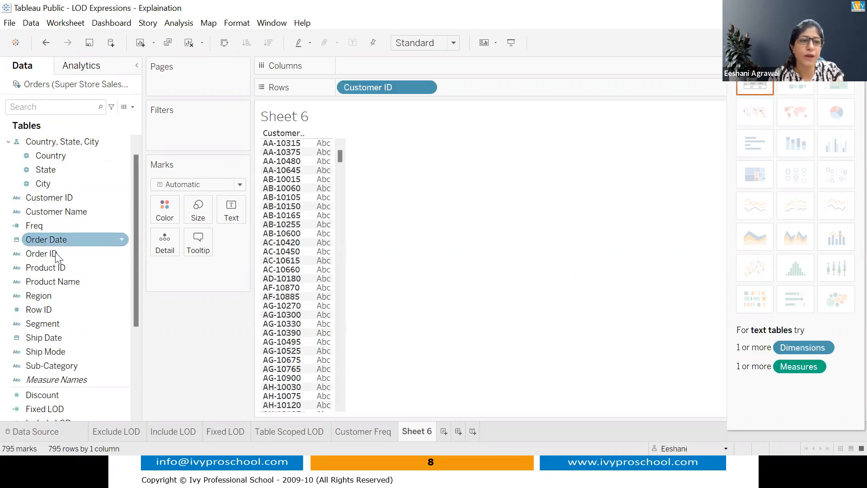
{"action": "double_click", "coordinate": [53, 243]}
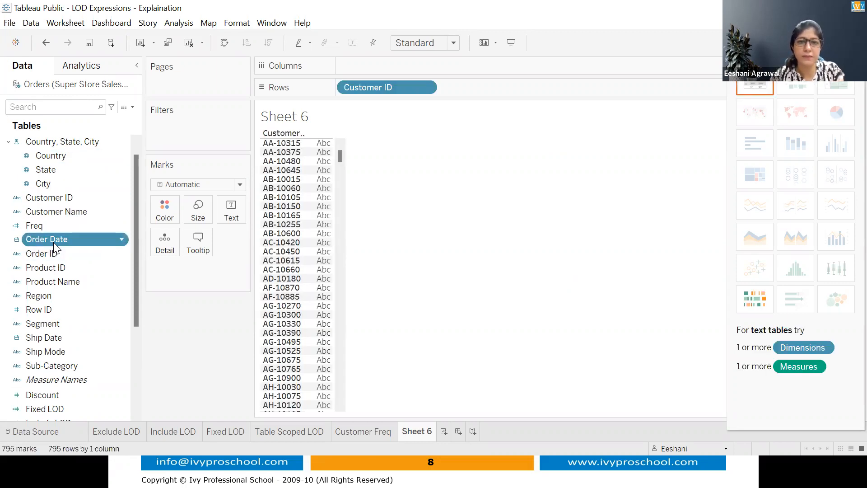
{"action": "left_click_drag", "start_coordinate": [378, 66], "coordinate": [472, 86]}
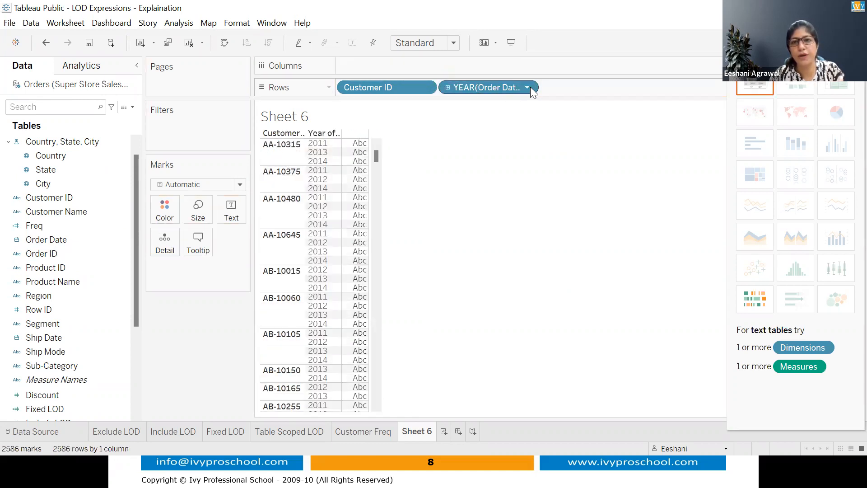
- Show exact order days in a widened text table, then bring up the Example #2 slide
{"action": "left_click", "coordinate": [528, 87]}
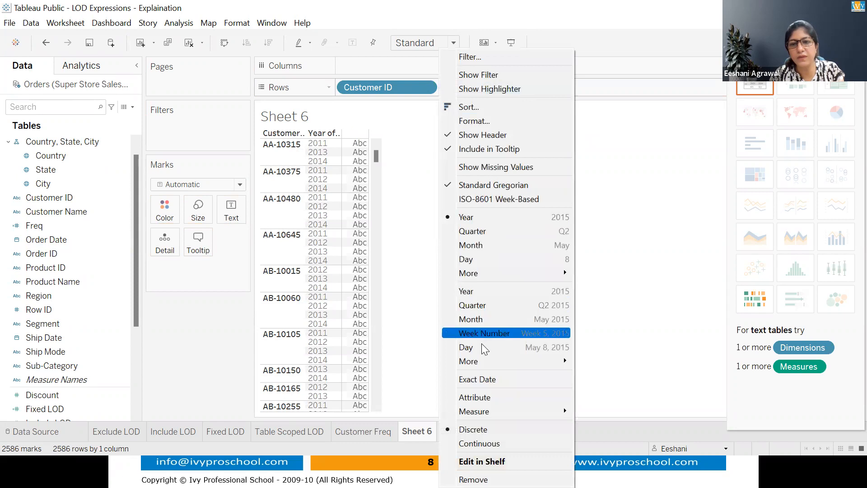
{"action": "key", "text": "Escape"}
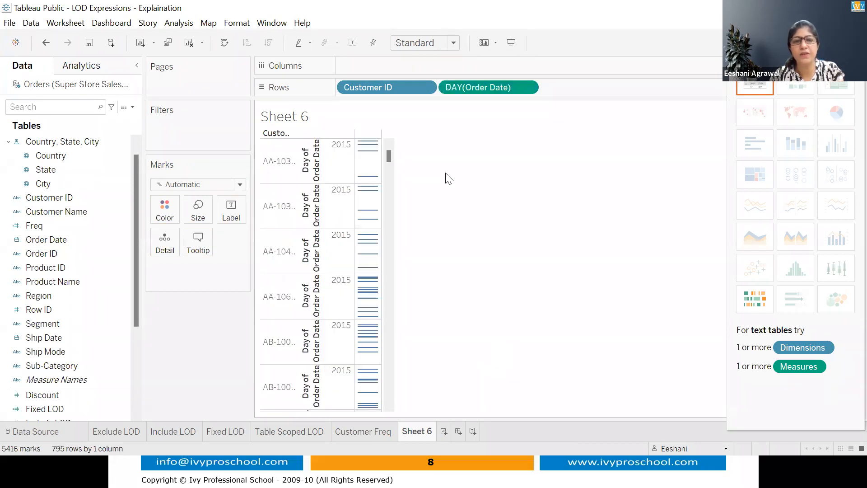
{"action": "left_click", "coordinate": [765, 90]}
{"action": "left_click_drag", "start_coordinate": [415, 62], "coordinate": [510, 84]}
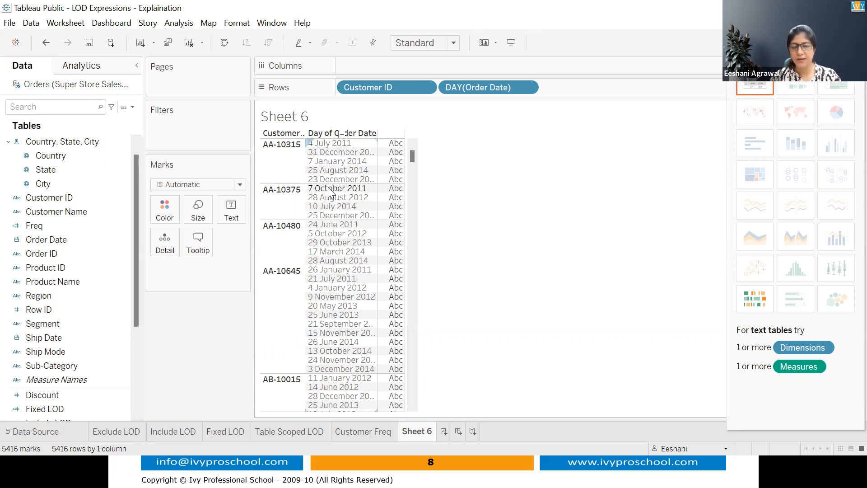
{"action": "left_click_drag", "start_coordinate": [379, 164], "coordinate": [451, 162]}
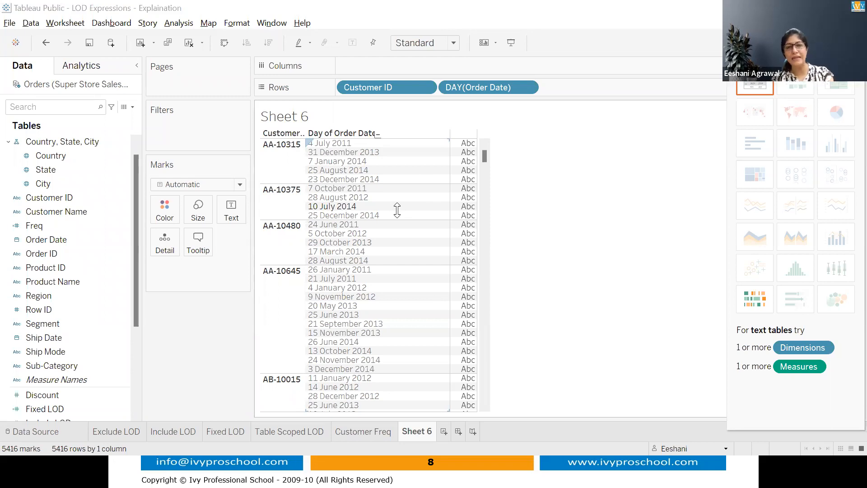
{"action": "key", "text": "alt+Tab"}
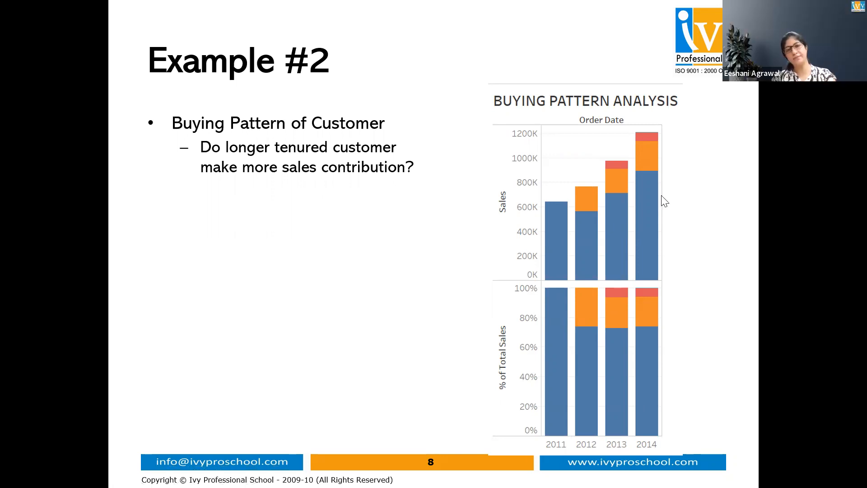
- Return from the PowerPoint slideshow to Tableau's Sheet 6 customer order-date table
{"action": "key", "text": "alt+Tab"}
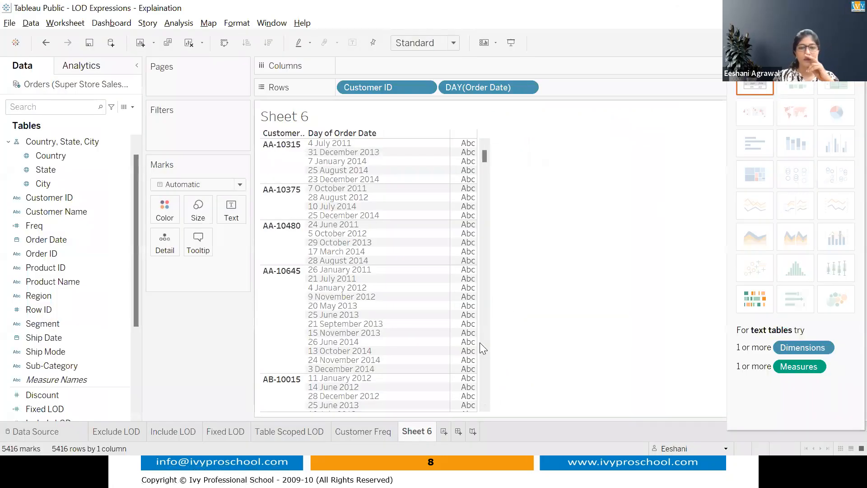
{"action": "mouse_move", "coordinate": [466, 389]}
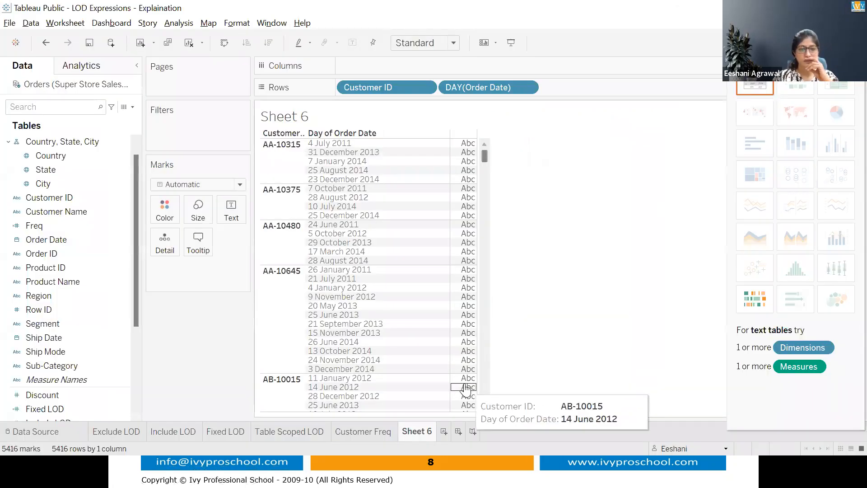
- Start a new worksheet and chart total Sales by order year
{"action": "left_click", "coordinate": [441, 434]}
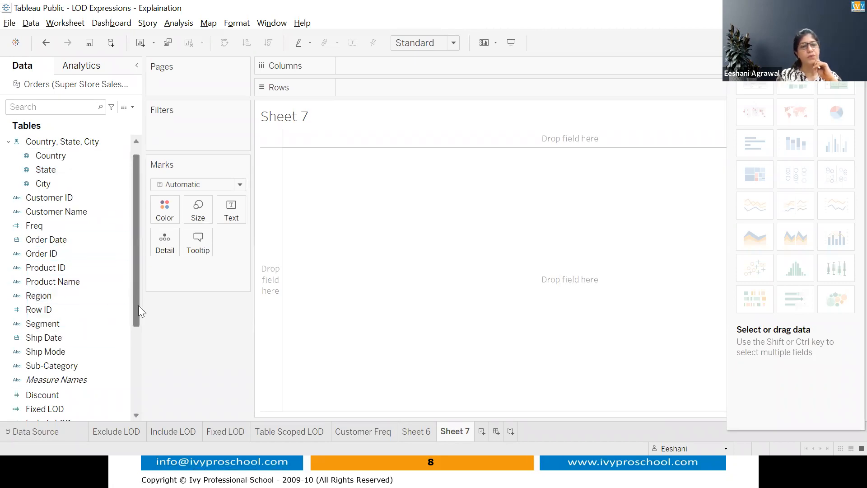
{"action": "scroll", "coordinate": [138, 305], "scroll_direction": "down", "scroll_amount": 1}
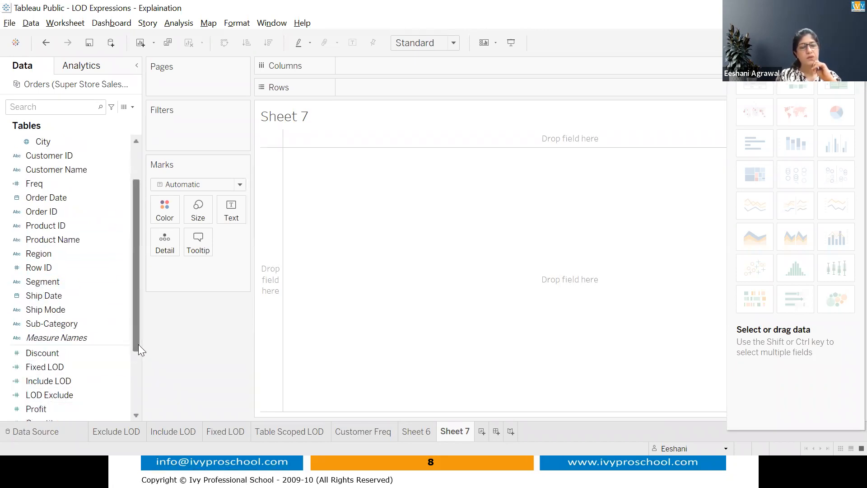
{"action": "scroll", "coordinate": [138, 344], "scroll_direction": "down", "scroll_amount": 1}
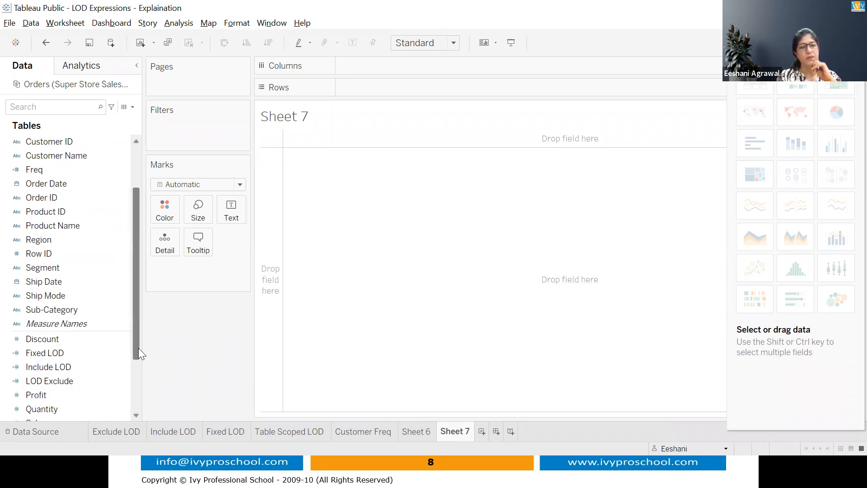
{"action": "left_click_drag", "start_coordinate": [138, 348], "coordinate": [135, 380]}
{"action": "left_click", "coordinate": [61, 361]}
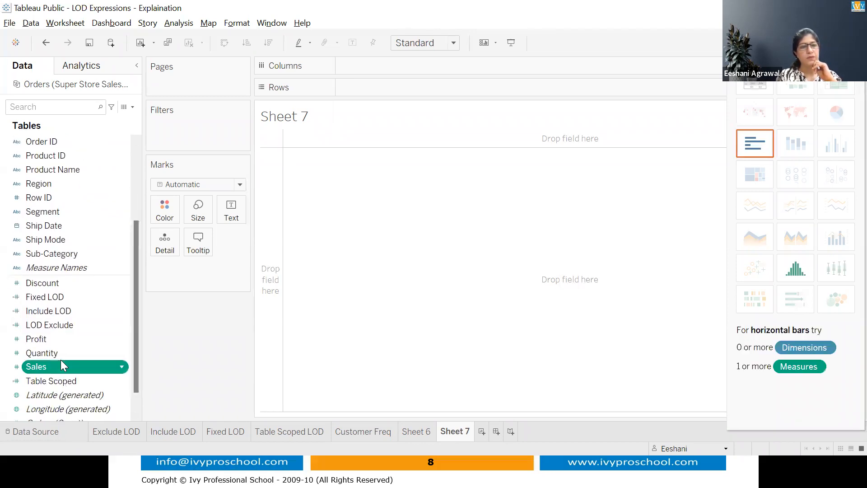
{"action": "double_click", "coordinate": [62, 361]}
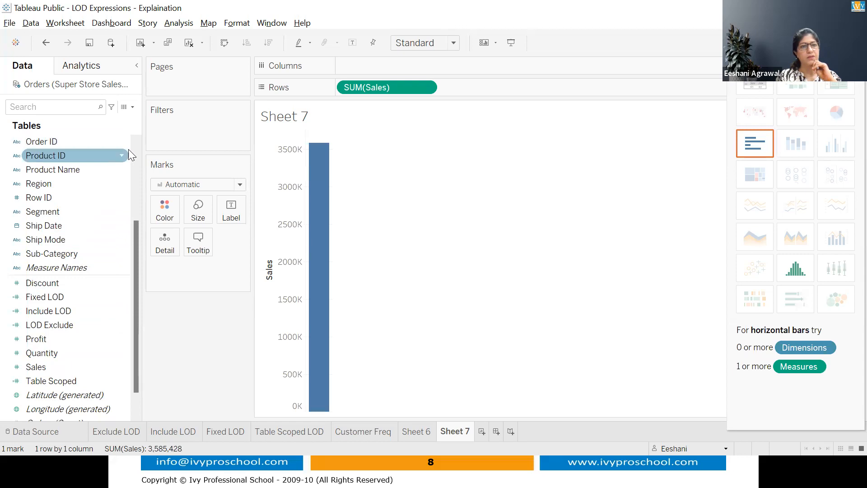
{"action": "scroll", "coordinate": [134, 138], "scroll_direction": "up", "scroll_amount": 3}
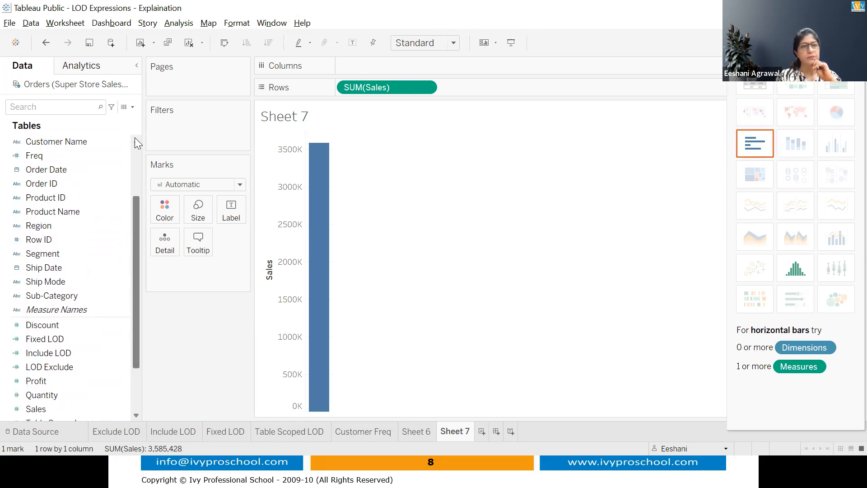
{"action": "scroll", "coordinate": [134, 137], "scroll_direction": "up", "scroll_amount": 1}
{"action": "double_click", "coordinate": [87, 181]}
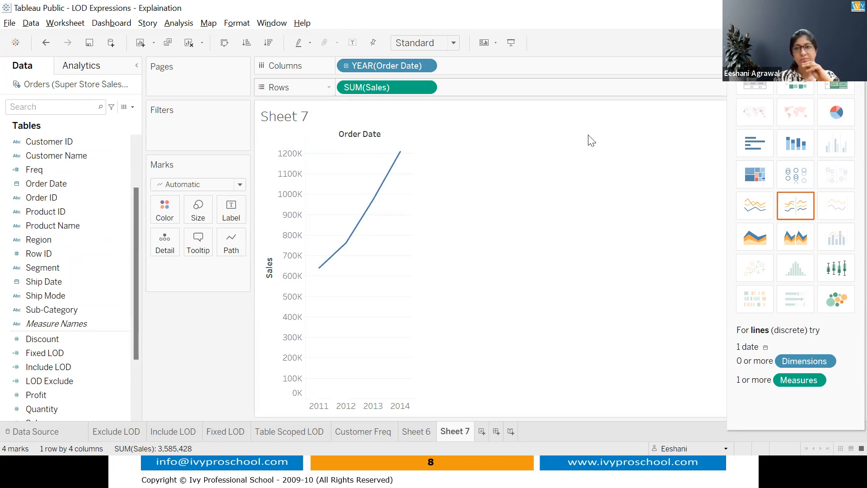
- Turn yearly Sales into vertical bars and try colouring them by Customer ID
{"action": "left_click", "coordinate": [751, 150]}
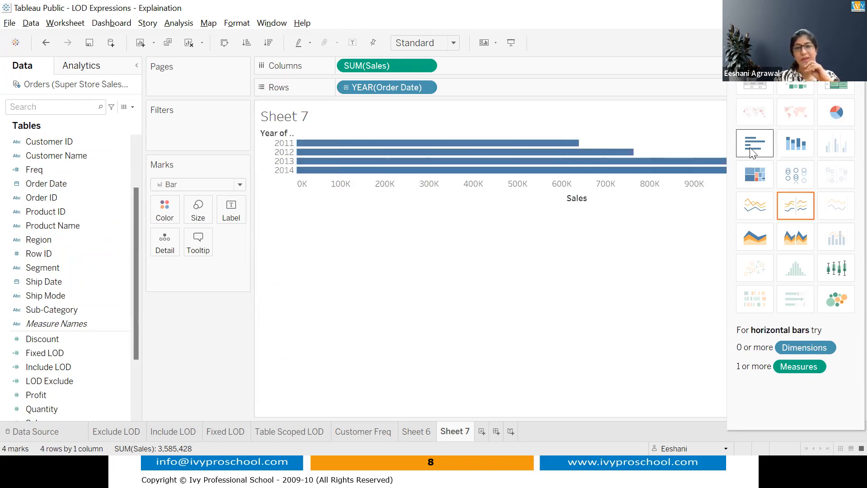
{"action": "left_click", "coordinate": [226, 43]}
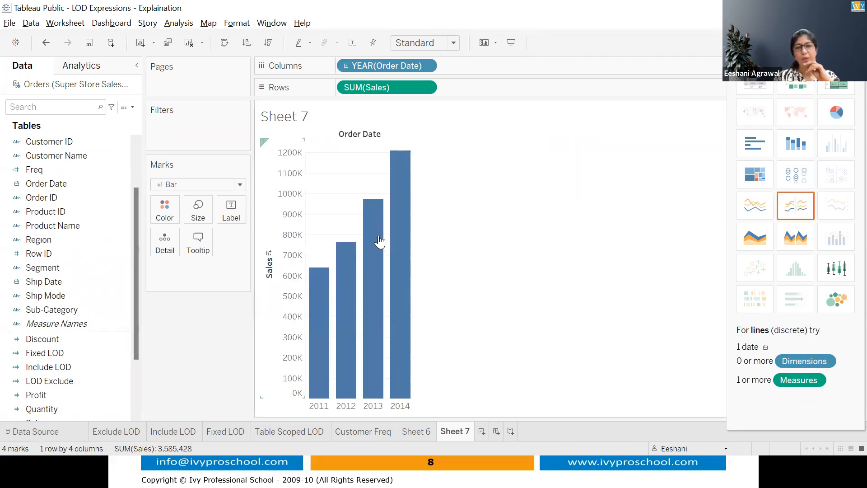
{"action": "mouse_move", "coordinate": [412, 370]}
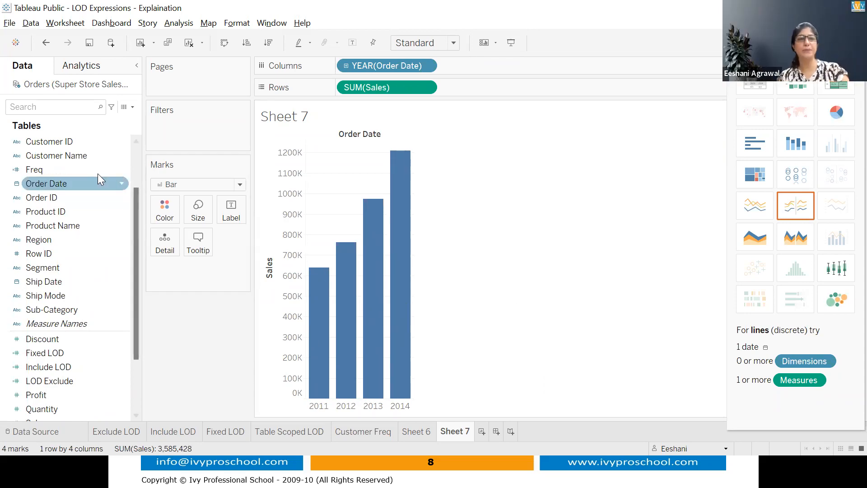
{"action": "left_click_drag", "start_coordinate": [70, 142], "coordinate": [170, 209]}
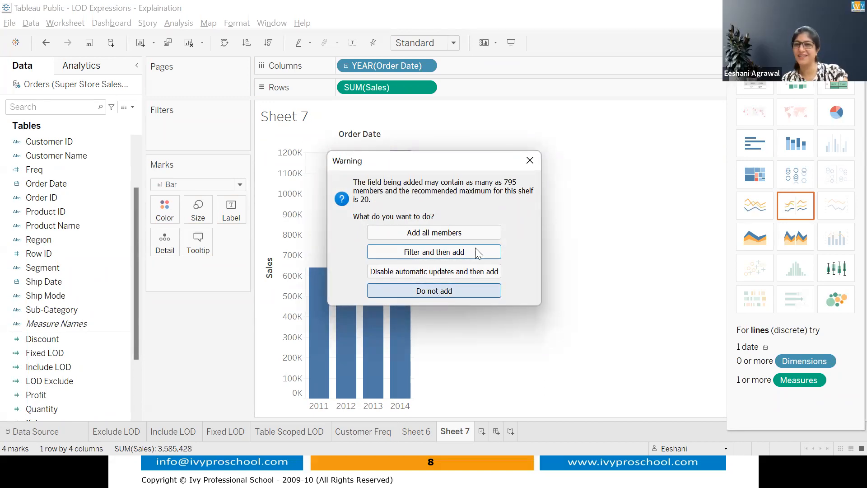
- Dismiss the 795-member warning, try colouring by order year, then remove that colour
{"action": "left_click", "coordinate": [537, 160]}
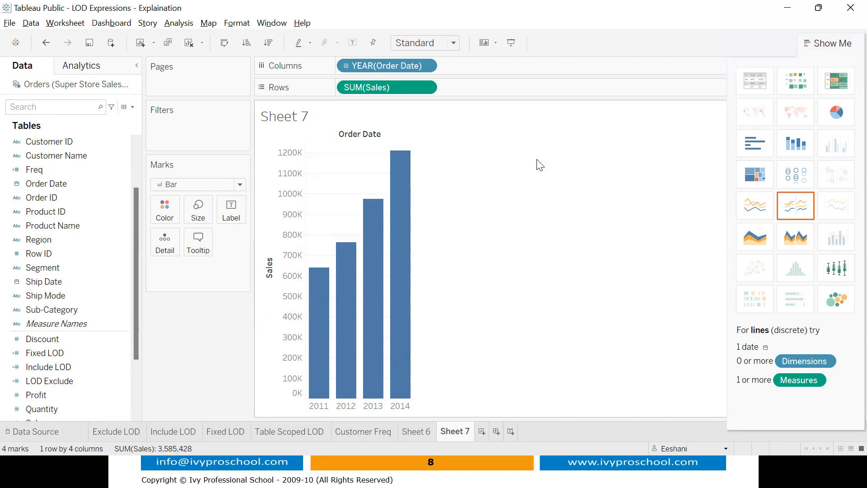
{"action": "left_click_drag", "start_coordinate": [66, 185], "coordinate": [170, 209]}
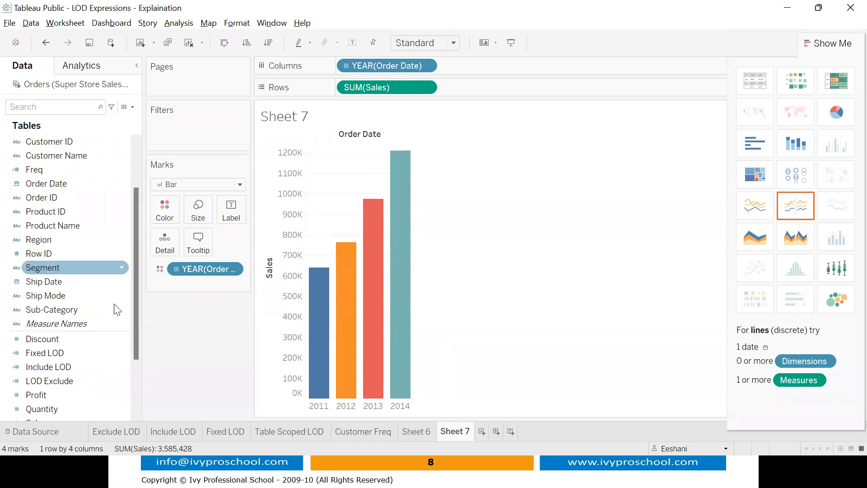
{"action": "left_click_drag", "start_coordinate": [218, 269], "coordinate": [214, 311]}
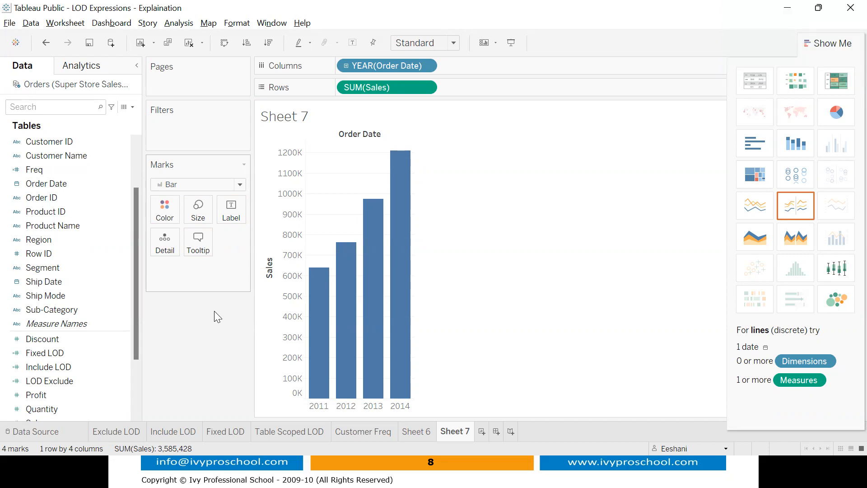
- Create a new calculated field named 'First Purchase'
{"action": "left_click", "coordinate": [132, 107]}
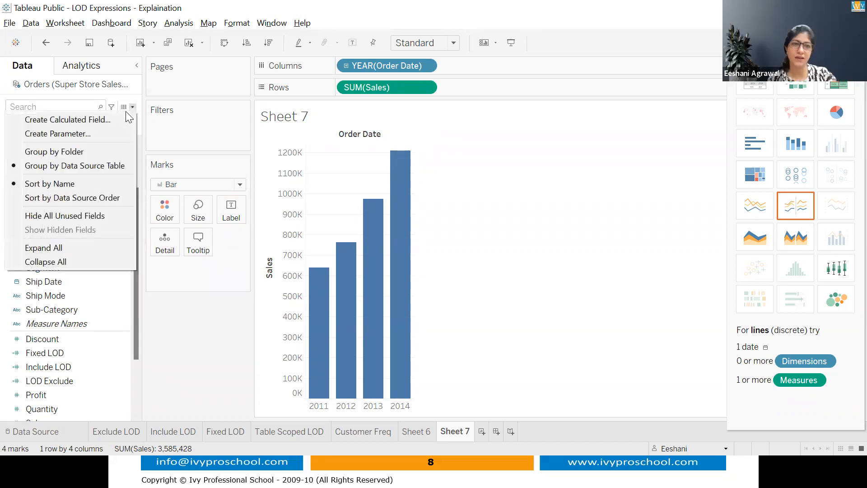
{"action": "left_click", "coordinate": [122, 116]}
{"action": "key", "text": "ctrl+a"}
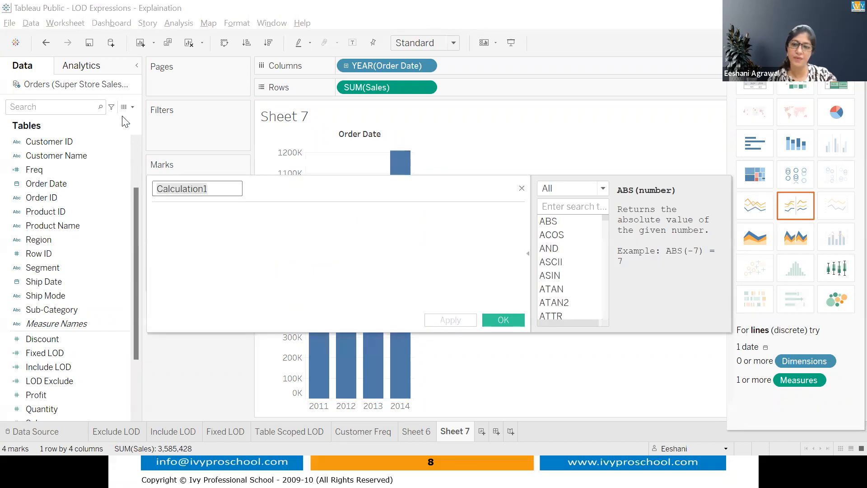
{"action": "key", "text": "BackSpace"}
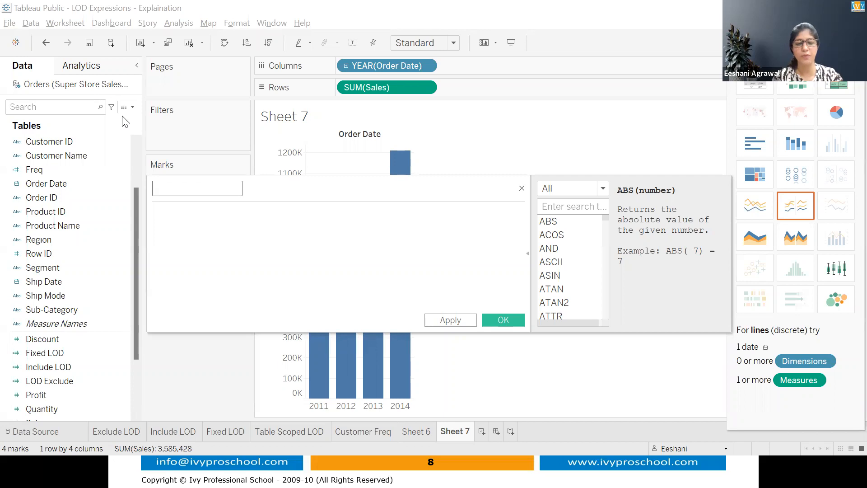
{"action": "type", "text": "First Purchase"}
{"action": "key", "text": "Tab"}
- Enter the formula { FIXED [Customer ID]:MIN([Order Date])} and save the field
{"action": "type", "text": "{ FIXED "}
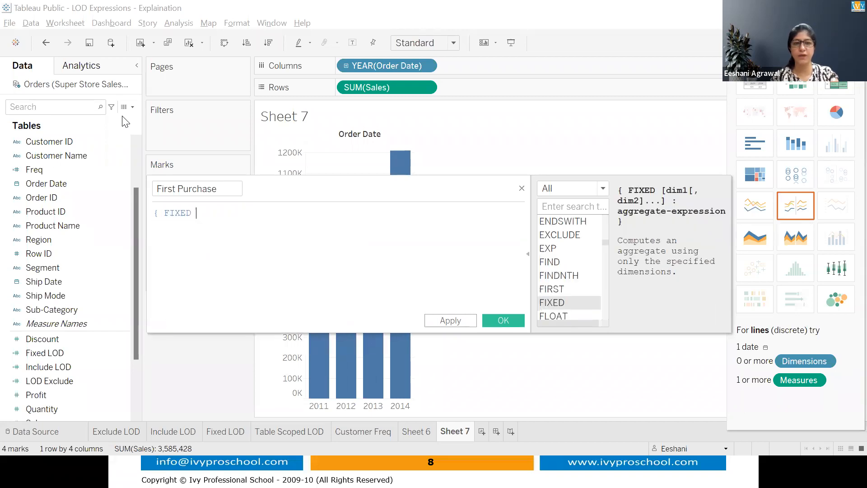
{"action": "type", "text": "cust"}
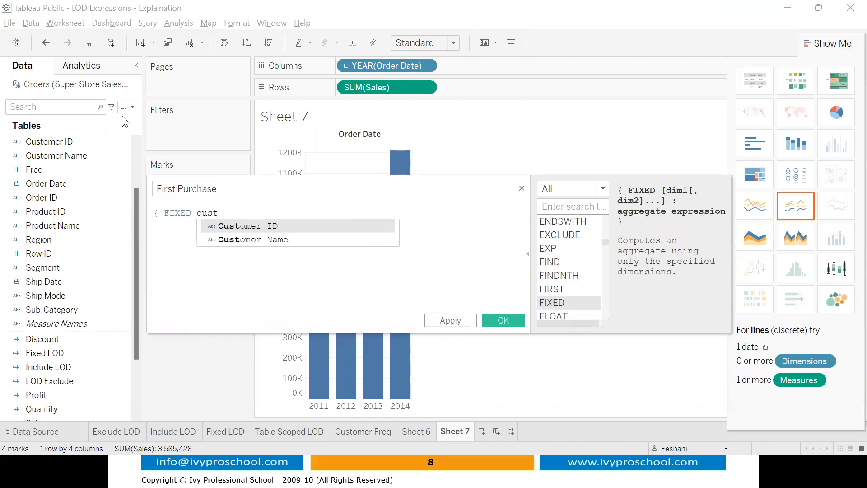
{"action": "key", "text": "Return"}
{"action": "type", "text": ":"}
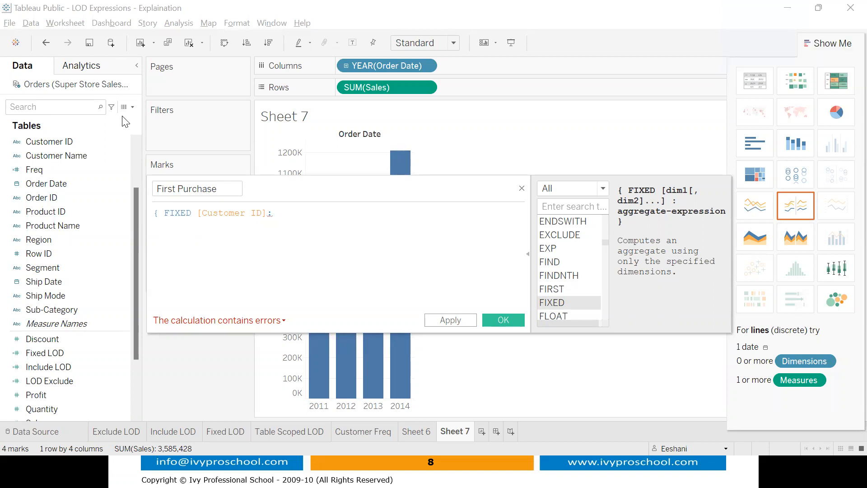
{"action": "type", "text": "MIN(order"}
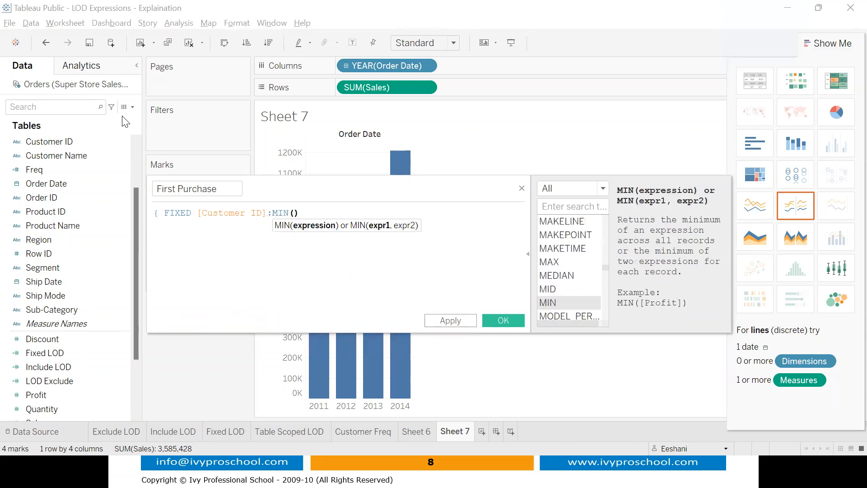
{"action": "key", "text": "Return"}
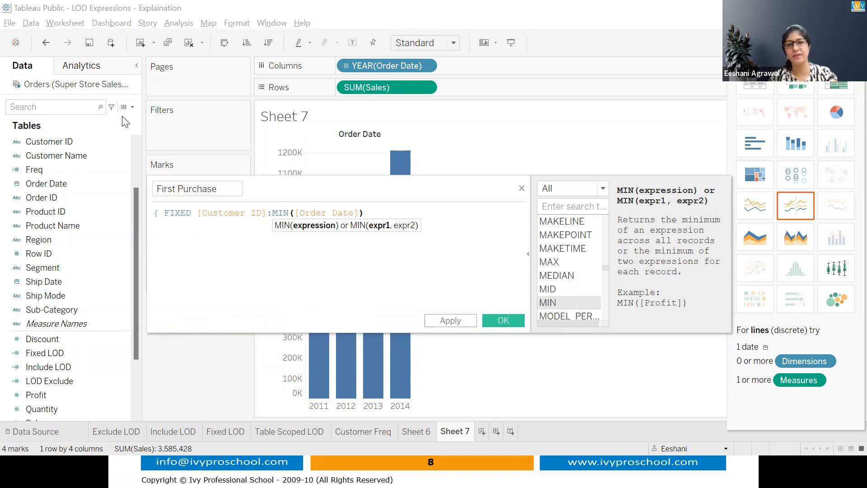
{"action": "key", "text": "Right"}
{"action": "type", "text": "}"}
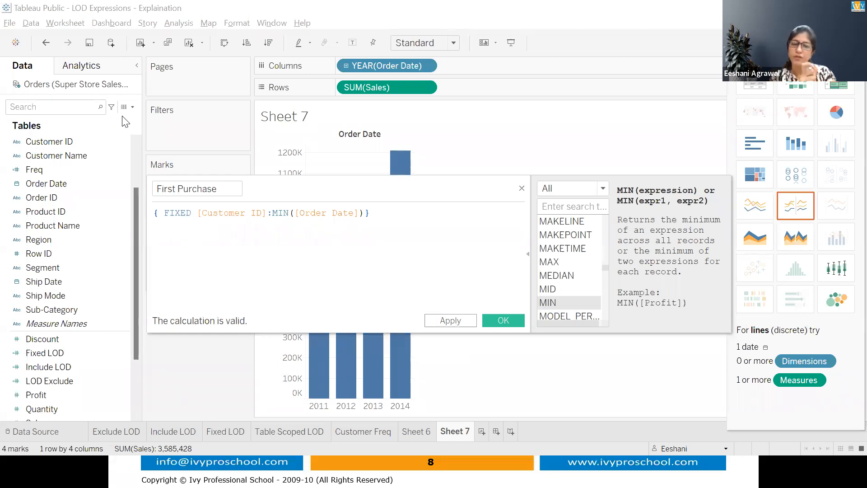
{"action": "left_click", "coordinate": [502, 321]}
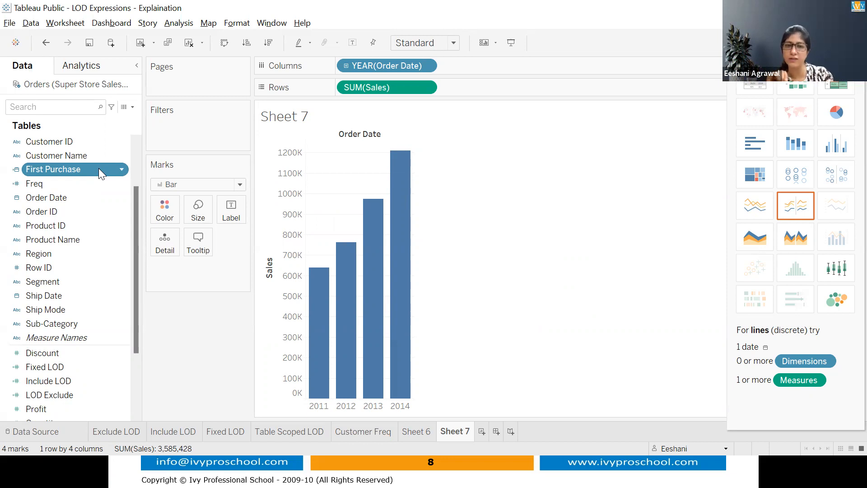
- Colour the yearly Sales bars by YEAR(First Purchase), splitting them into customer cohorts
{"action": "left_click_drag", "start_coordinate": [99, 168], "coordinate": [169, 210]}
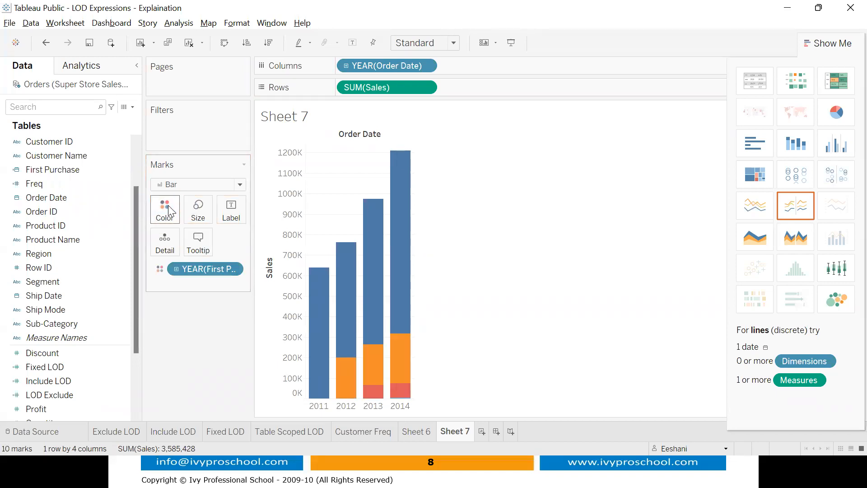
{"action": "mouse_move", "coordinate": [339, 267]}
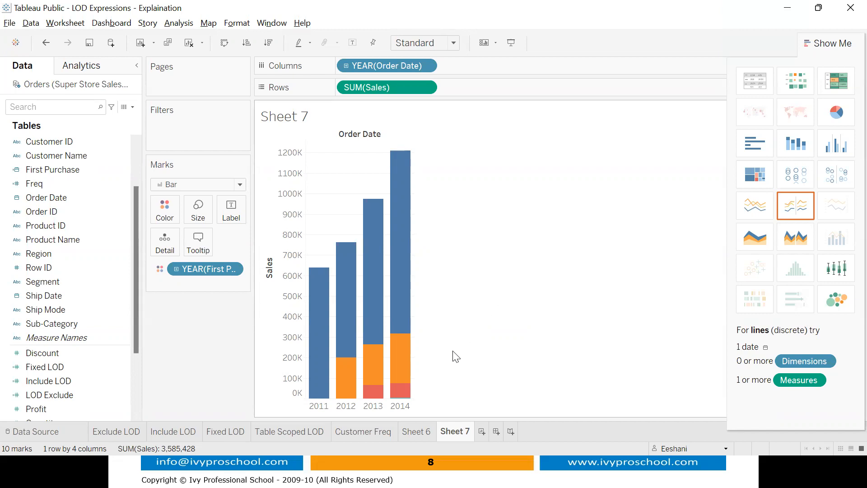
- Delete Sheet 6 and rename Sheet 7 to 'Customer Retention'
{"action": "left_click", "coordinate": [415, 435]}
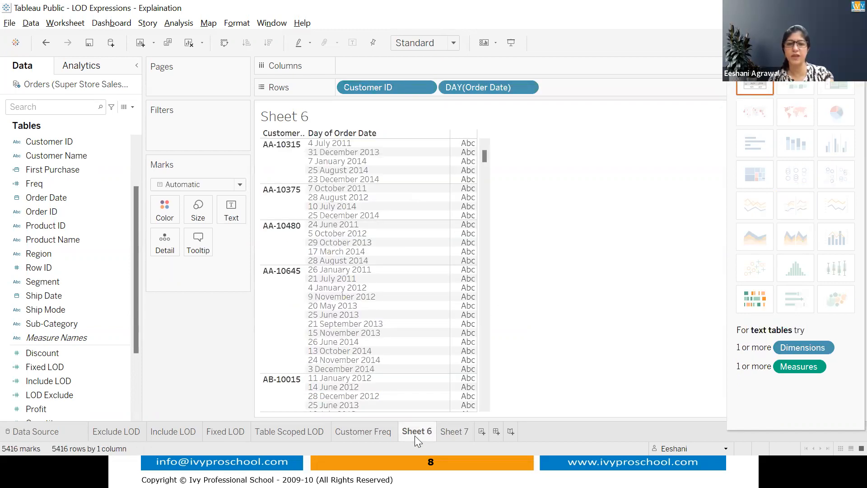
{"action": "right_click", "coordinate": [415, 436]}
{"action": "left_click", "coordinate": [470, 312]}
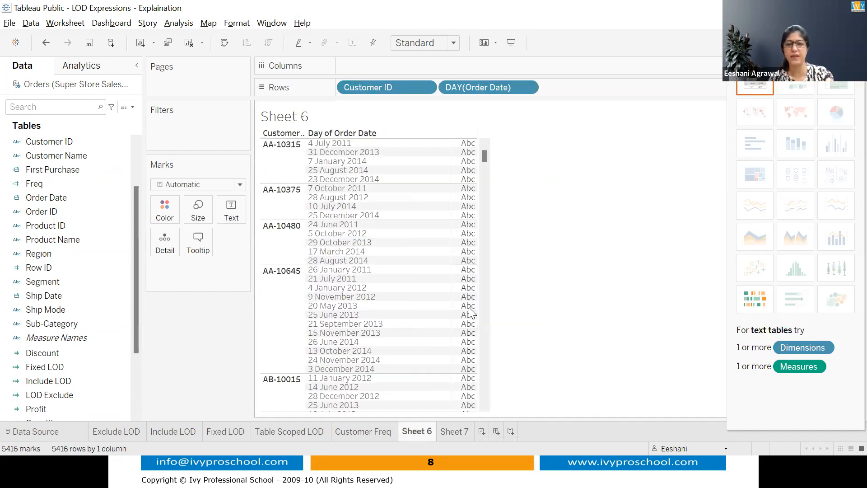
{"action": "double_click", "coordinate": [425, 431]}
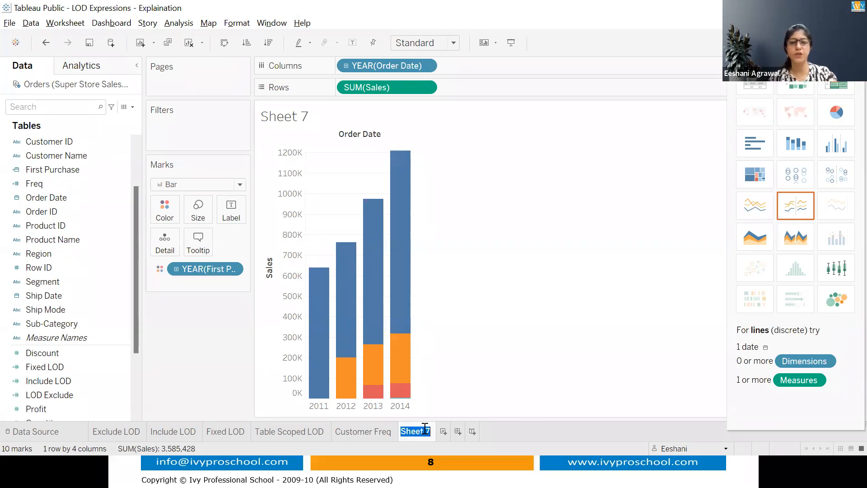
{"action": "type", "text": "Custo"}
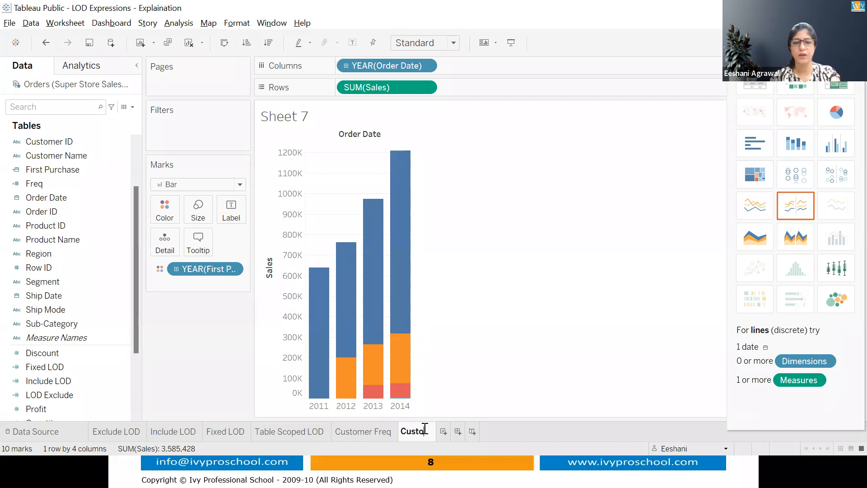
{"action": "type", "text": "mer Reten"}
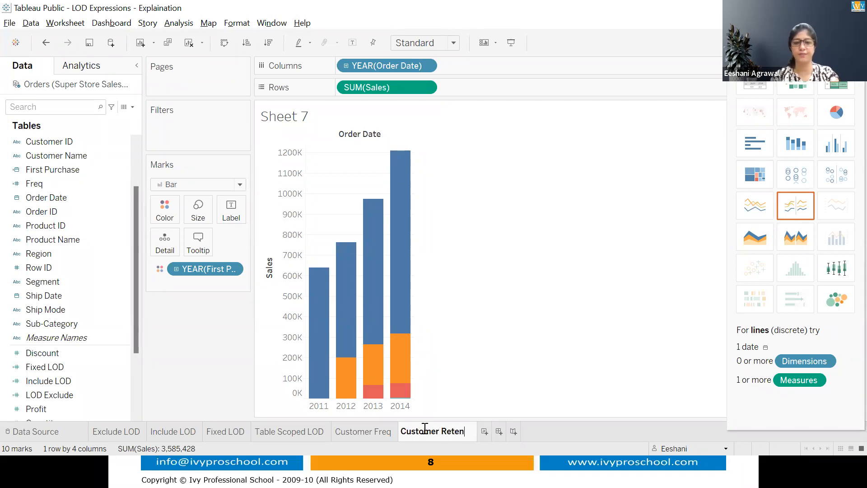
{"action": "type", "text": "tion"}
{"action": "left_click", "coordinate": [547, 311]}
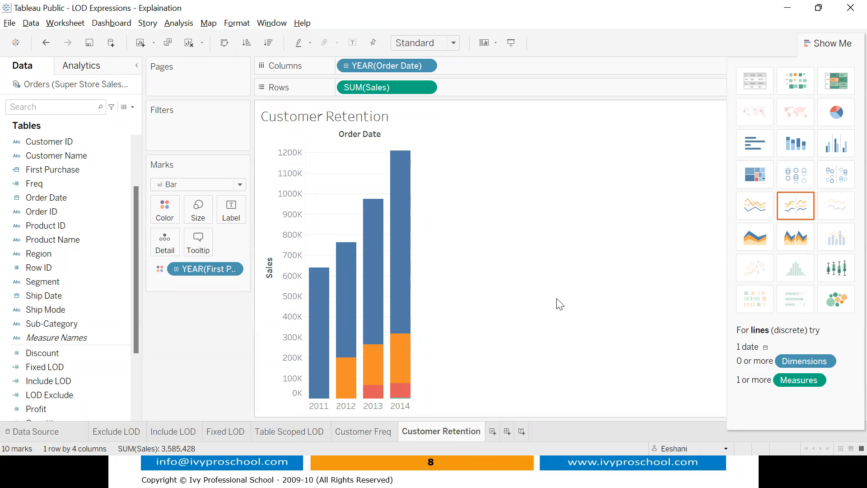
- Switch to PowerPoint and leave the slide show on slide 8
{"action": "key", "text": "alt+Tab"}
{"action": "key", "text": "Right"}
{"action": "key", "text": "Escape"}
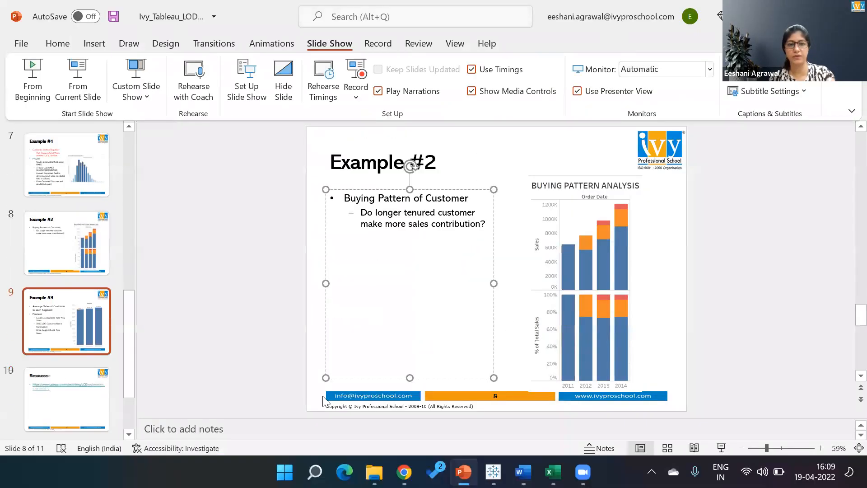
- Present slide 8, Example #2, then return to Tableau with the Show Me panel closed
{"action": "left_click", "coordinate": [75, 261]}
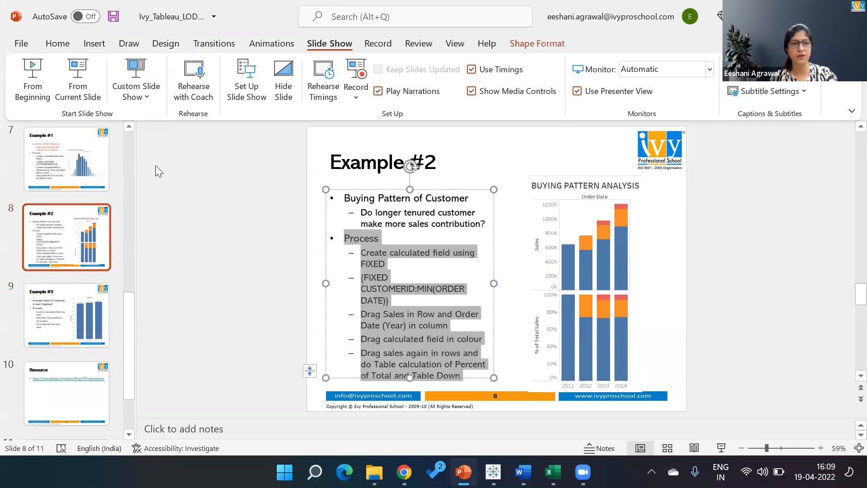
{"action": "left_click", "coordinate": [84, 72]}
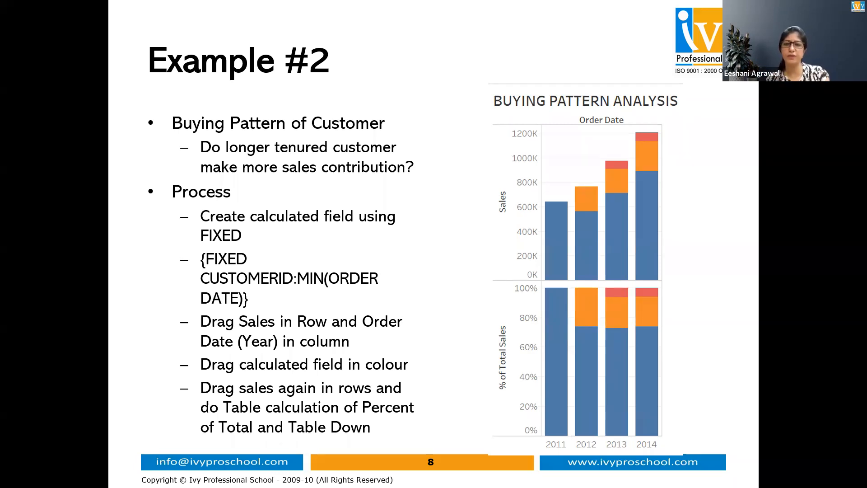
{"action": "key", "text": "Escape"}
{"action": "key", "text": "alt+Tab"}
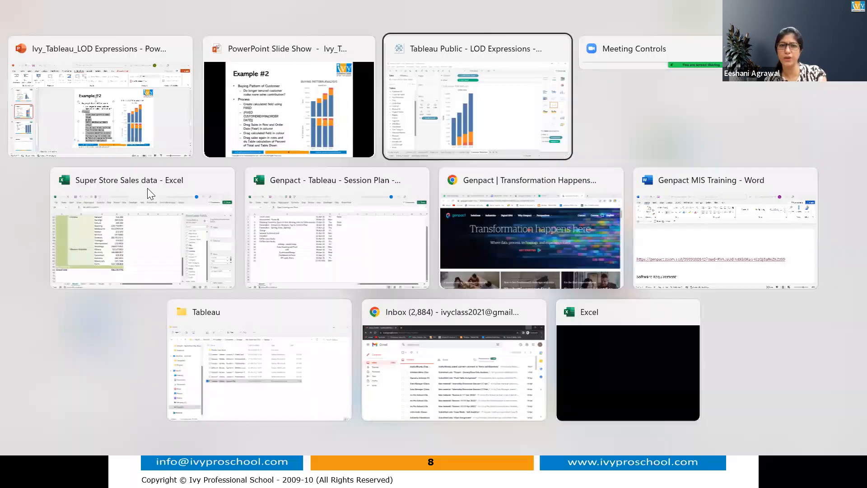
{"action": "left_click", "coordinate": [838, 42]}
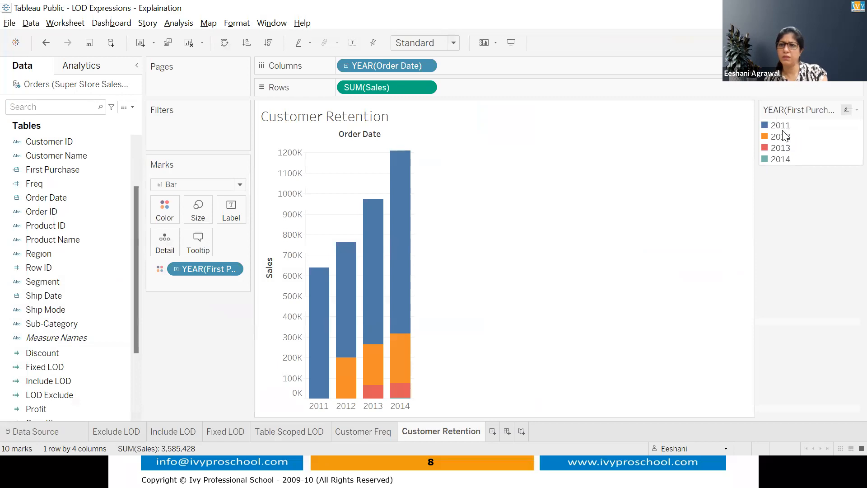
- Move 2014 to the top of the first-purchase colour legend
{"action": "left_click", "coordinate": [780, 159]}
{"action": "right_click", "coordinate": [847, 112]}
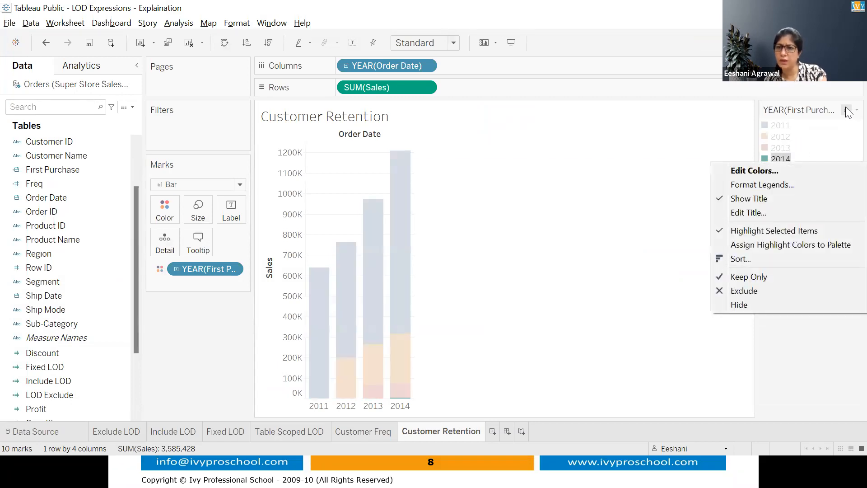
{"action": "left_click", "coordinate": [771, 189]}
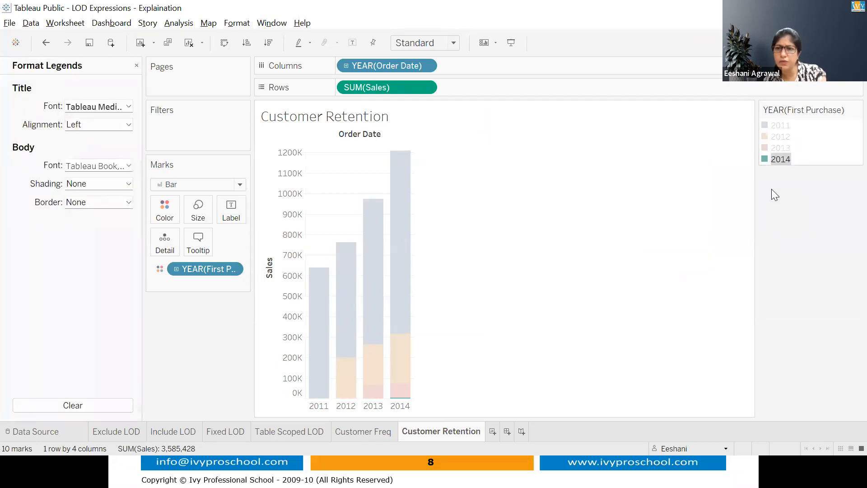
{"action": "left_click", "coordinate": [780, 156]}
{"action": "left_click", "coordinate": [780, 156]}
{"action": "left_click_drag", "start_coordinate": [776, 125], "coordinate": [776, 125]}
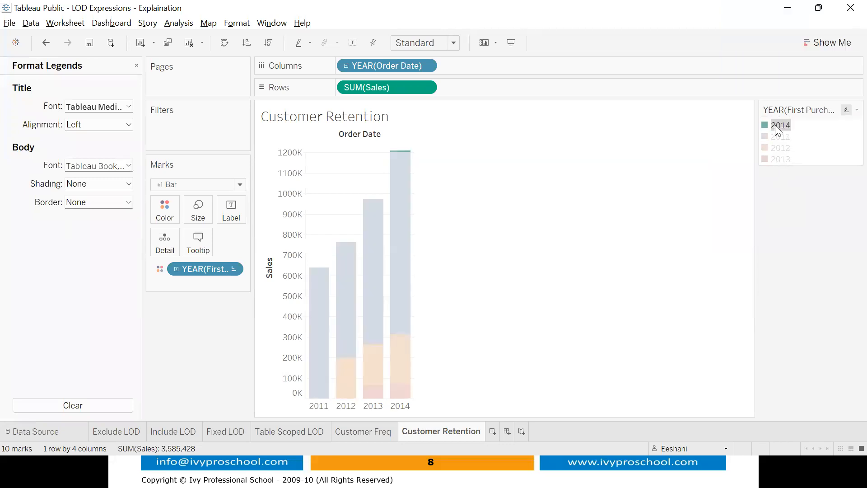
- Order the remaining legend entries 2013, 2012, 2011, then present Example #2 again
{"action": "left_click", "coordinate": [782, 160]}
{"action": "mouse_move", "coordinate": [781, 161]}
{"action": "left_mouse_down"}
{"action": "mouse_move", "coordinate": [777, 134]}
{"action": "mouse_move", "coordinate": [776, 146]}
{"action": "left_mouse_up"}
{"action": "left_click", "coordinate": [781, 160]}
{"action": "left_click", "coordinate": [821, 184]}
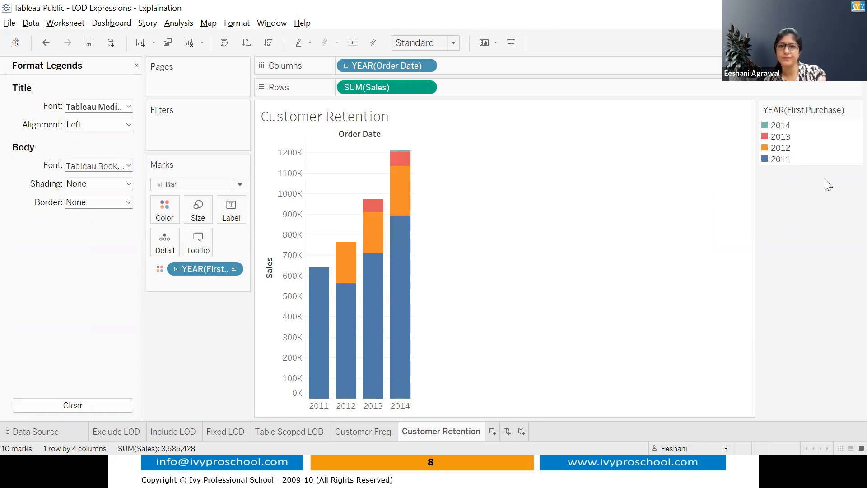
{"action": "key", "text": "alt+Tab"}
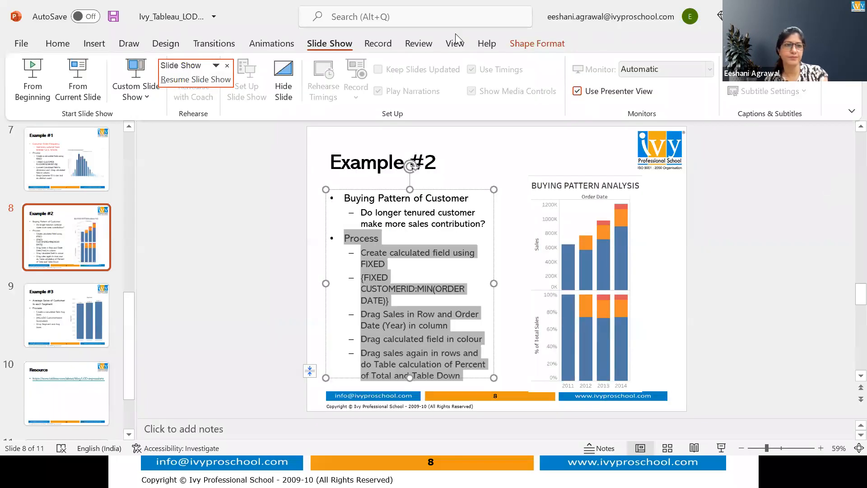
{"action": "left_click", "coordinate": [85, 72]}
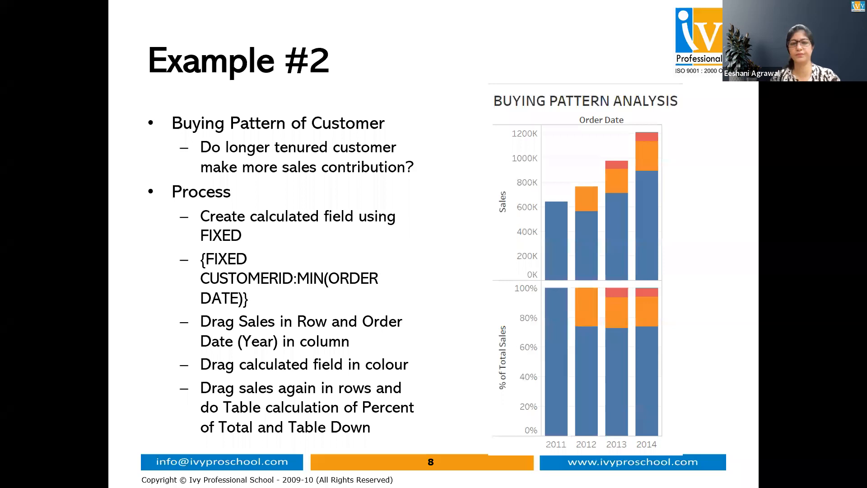
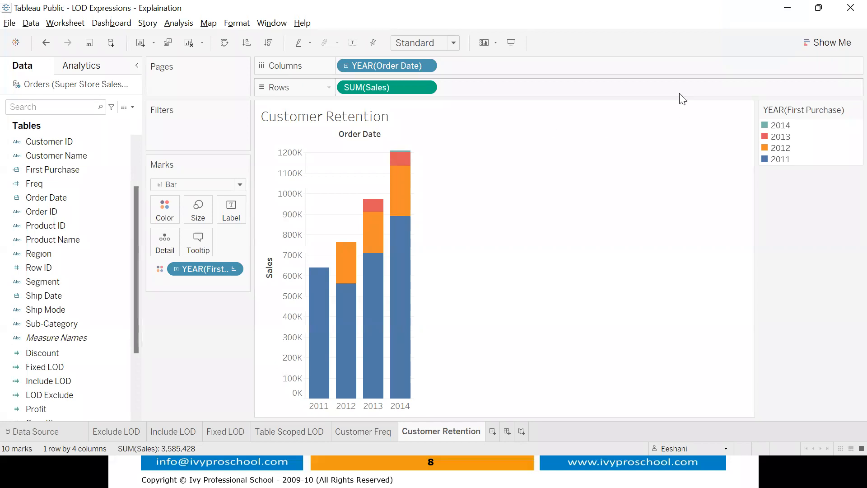
- Try dragging 2011 higher in the first-purchase colour legend, then dismiss the legend options unchanged
{"action": "left_click", "coordinate": [856, 110]}
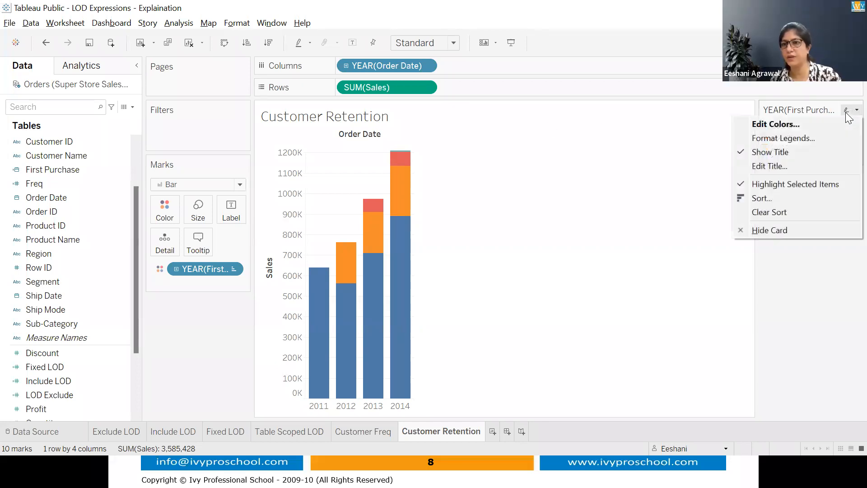
{"action": "left_click", "coordinate": [786, 138]}
{"action": "left_click", "coordinate": [785, 161]}
{"action": "mouse_move", "coordinate": [784, 161]}
{"action": "left_mouse_down"}
{"action": "mouse_move", "coordinate": [777, 129]}
{"action": "mouse_move", "coordinate": [780, 161]}
{"action": "left_mouse_up"}
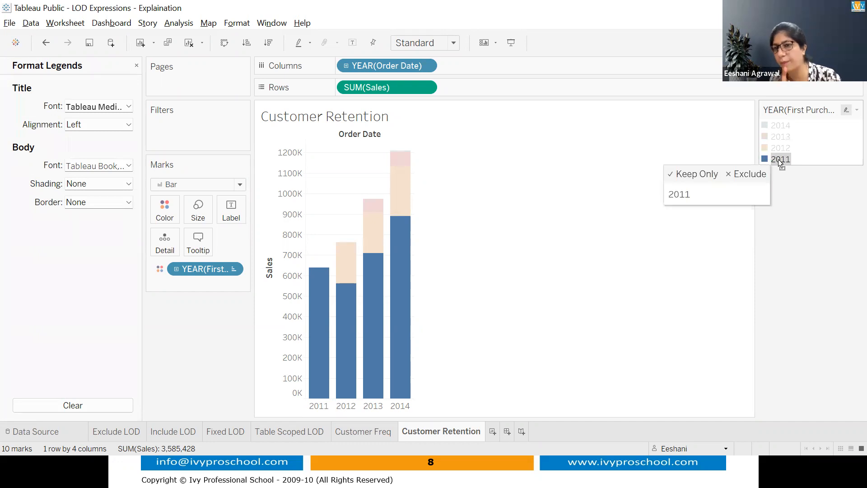
{"action": "left_click", "coordinate": [857, 109]}
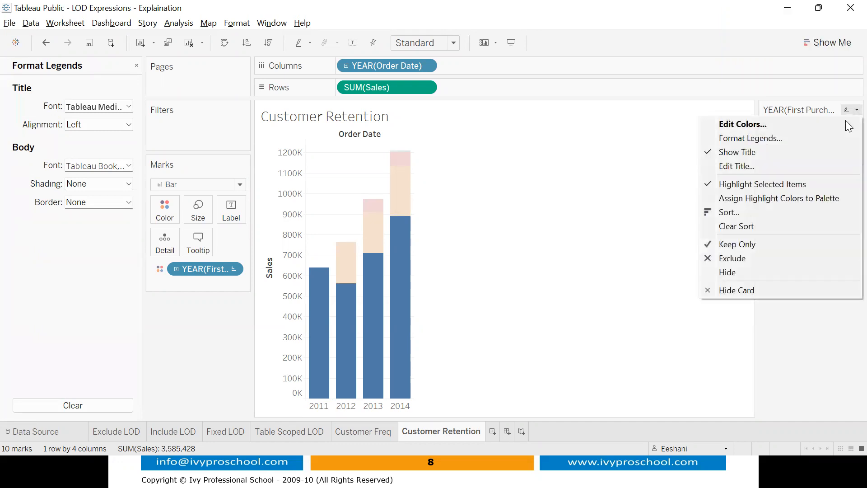
{"action": "left_click", "coordinate": [806, 316]}
{"action": "left_click", "coordinate": [806, 318]}
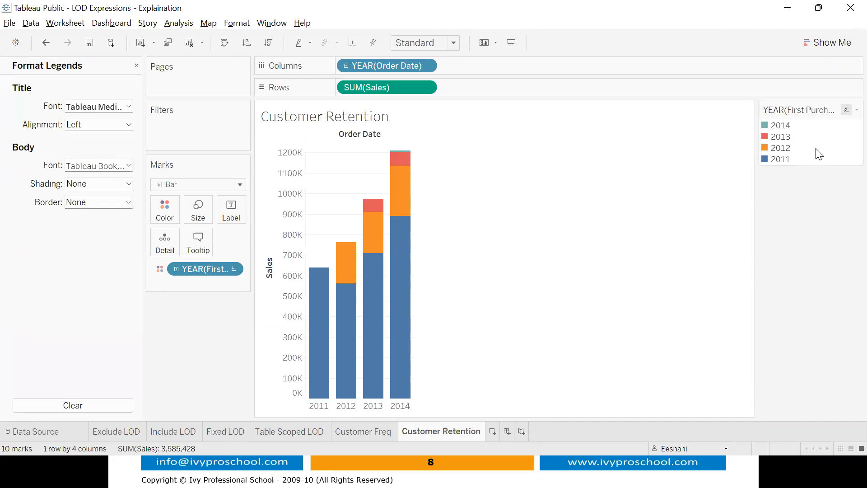
- Retry reordering 2011 and 2014 in the first-purchase legend, then close the legend settings
{"action": "left_click", "coordinate": [786, 161]}
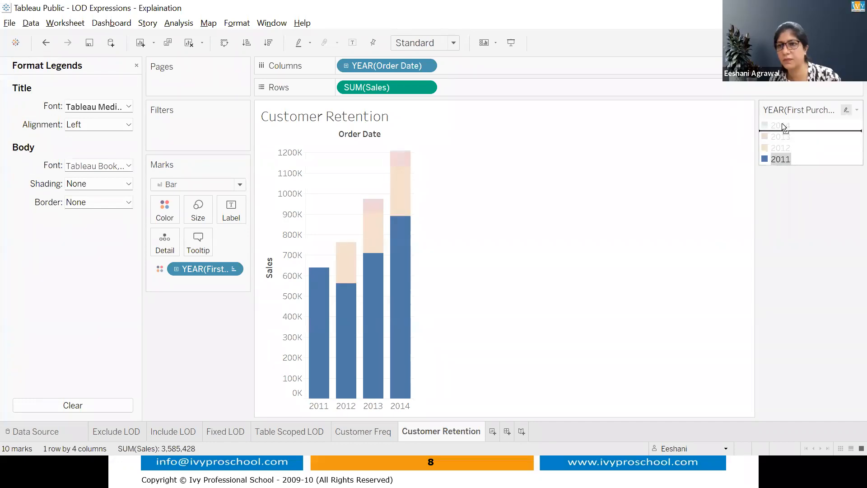
{"action": "mouse_move", "coordinate": [782, 161]}
{"action": "left_mouse_down"}
{"action": "mouse_move", "coordinate": [779, 127]}
{"action": "mouse_move", "coordinate": [776, 158]}
{"action": "left_mouse_up"}
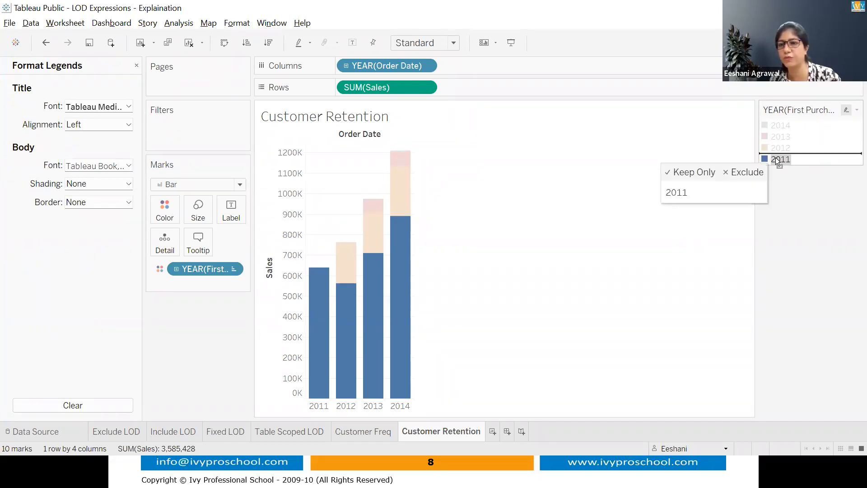
{"action": "left_click", "coordinate": [779, 197]}
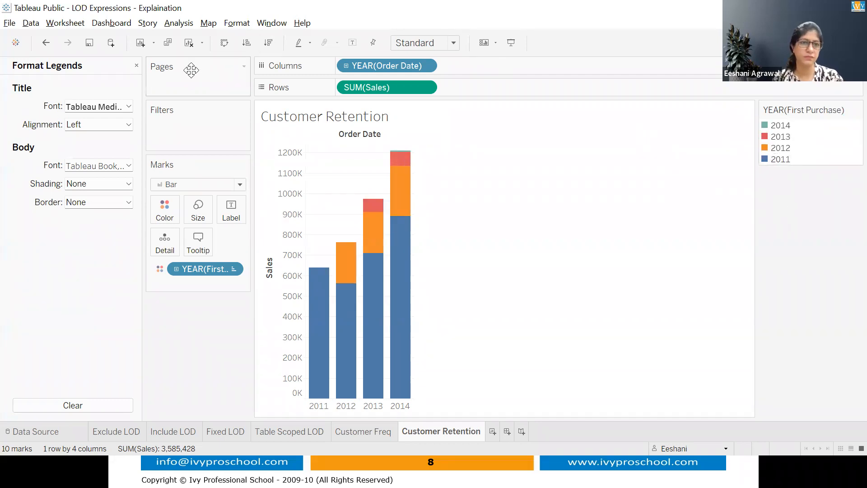
{"action": "left_click", "coordinate": [136, 65]}
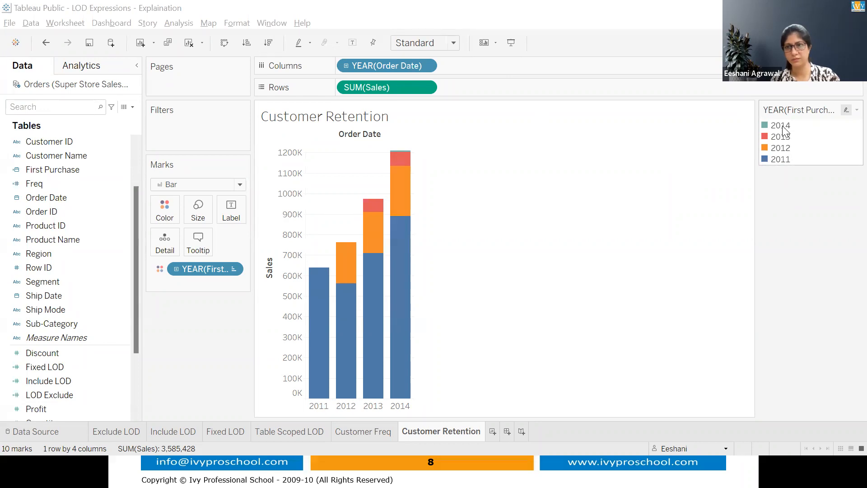
{"action": "mouse_move", "coordinate": [783, 126]}
{"action": "left_mouse_down"}
{"action": "mouse_move", "coordinate": [781, 160]}
{"action": "mouse_move", "coordinate": [776, 130]}
{"action": "mouse_move", "coordinate": [771, 159]}
{"action": "mouse_move", "coordinate": [771, 129]}
{"action": "left_mouse_up"}
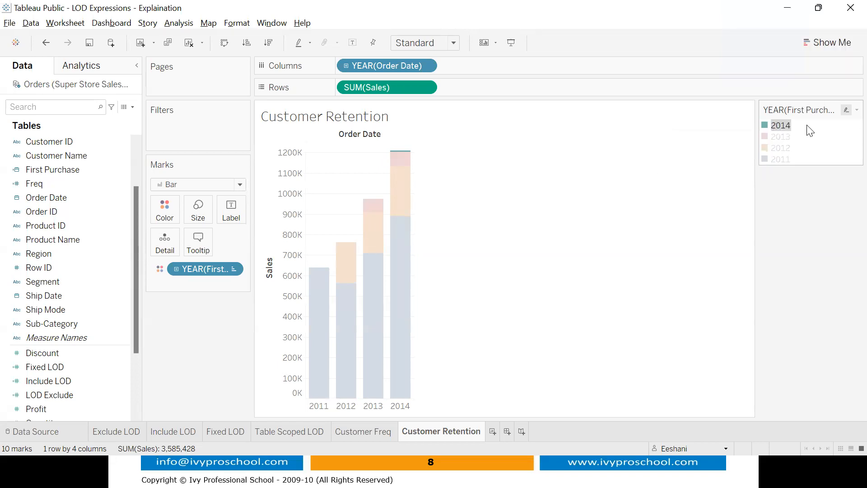
{"action": "left_click", "coordinate": [819, 131]}
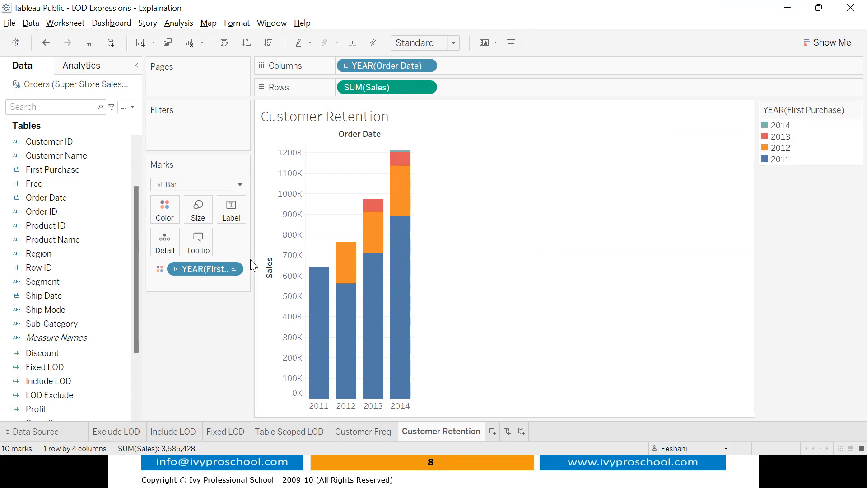
{"action": "left_click", "coordinate": [232, 269]}
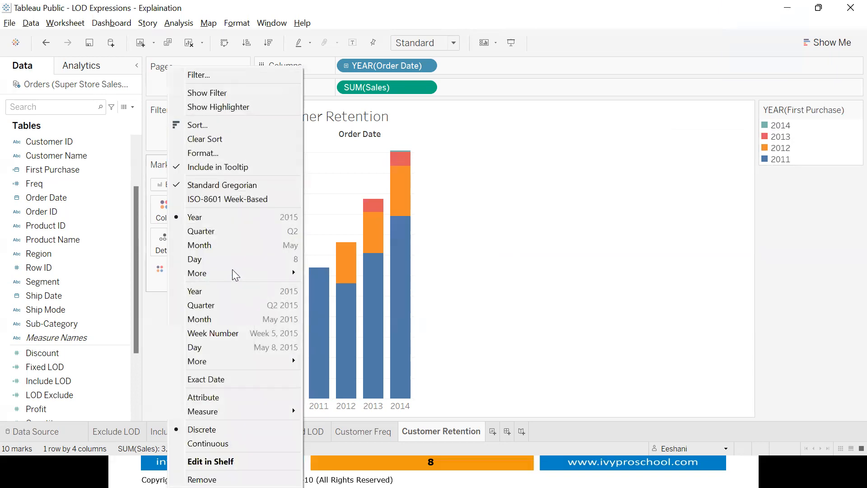
- Sort YEAR(First Purchase) ascending by the Count of the First Purchase field
{"action": "left_click", "coordinate": [197, 131]}
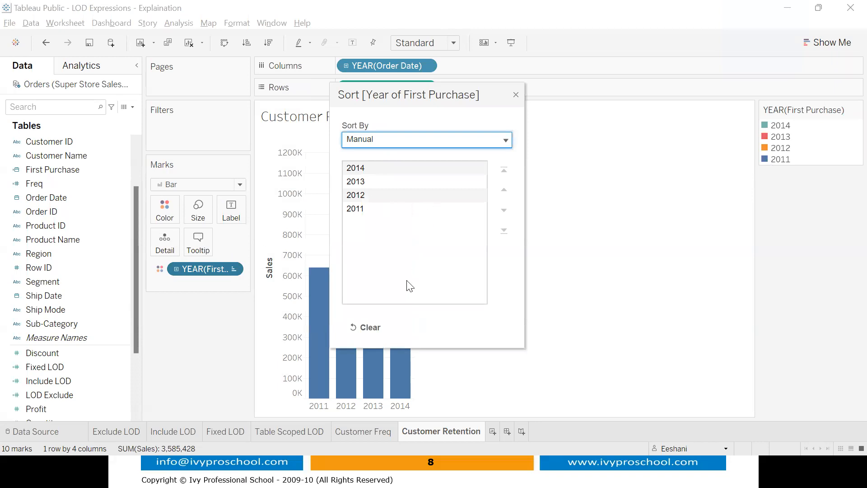
{"action": "left_click", "coordinate": [442, 145]}
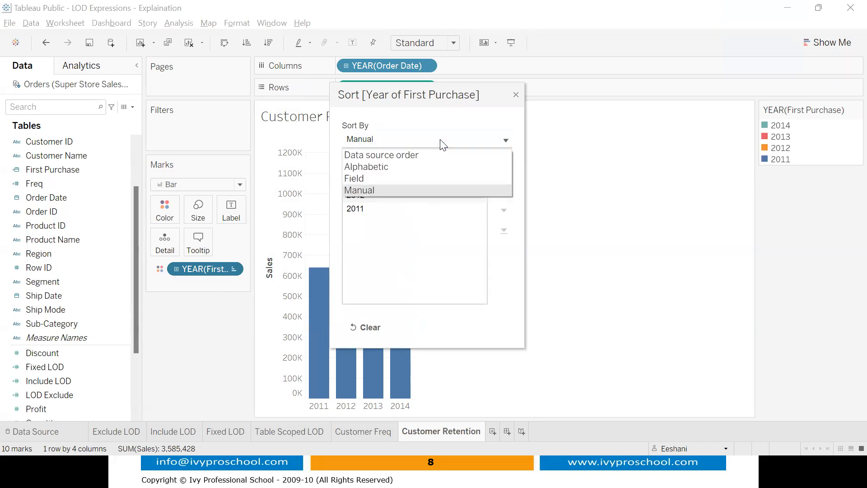
{"action": "left_click", "coordinate": [431, 178]}
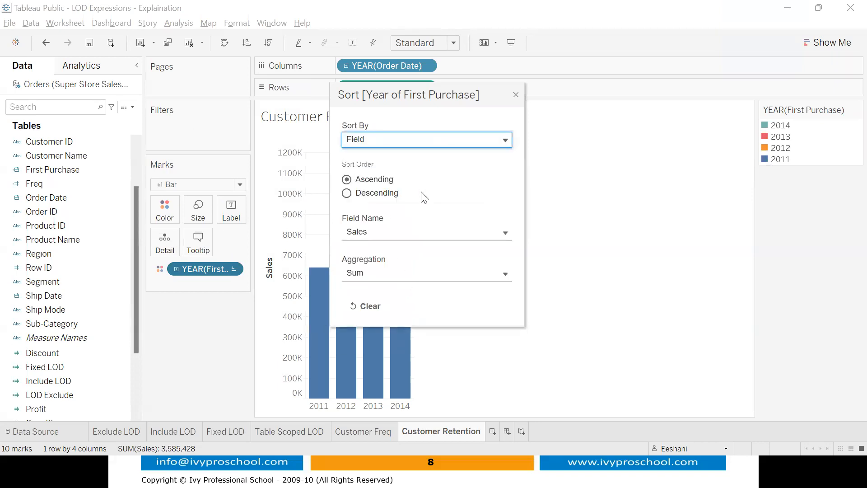
{"action": "left_click", "coordinate": [381, 234]}
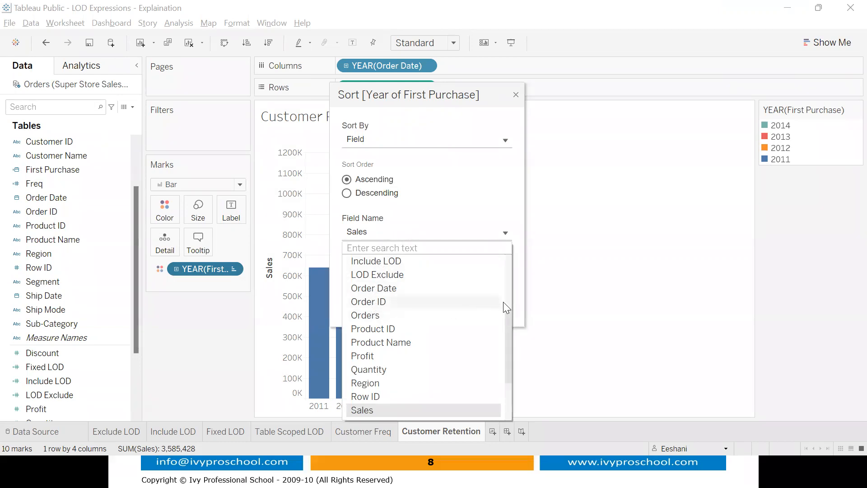
{"action": "left_click_drag", "start_coordinate": [508, 318], "coordinate": [507, 354]}
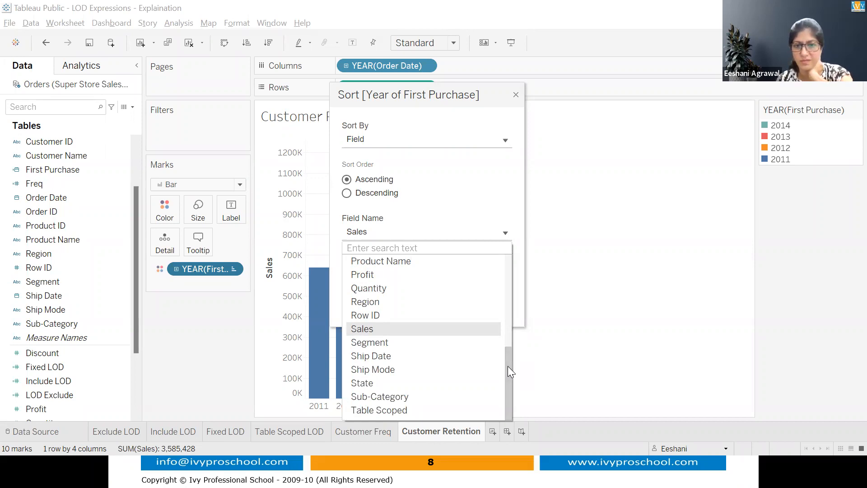
{"action": "left_click_drag", "start_coordinate": [507, 366], "coordinate": [505, 313]}
{"action": "left_click", "coordinate": [401, 275]}
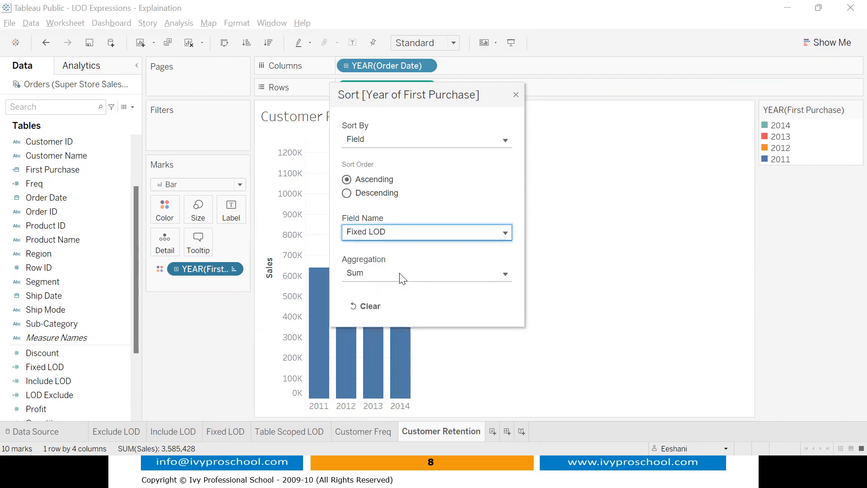
{"action": "left_click", "coordinate": [406, 235]}
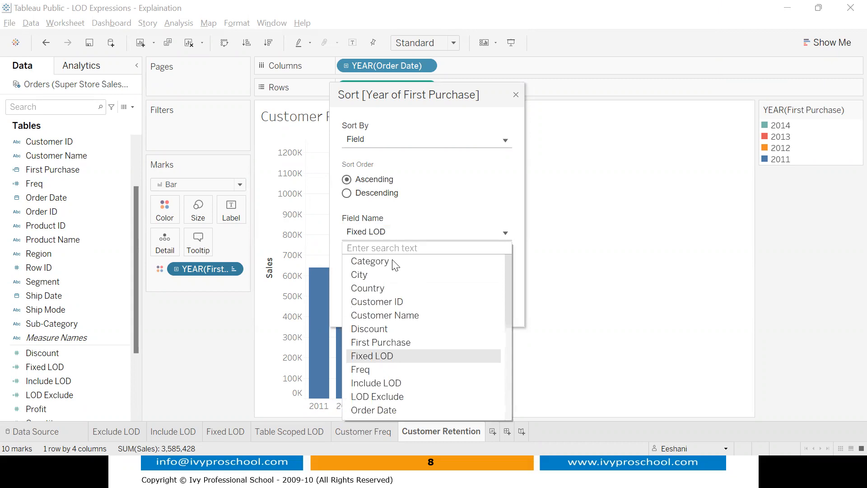
{"action": "left_click", "coordinate": [386, 342]}
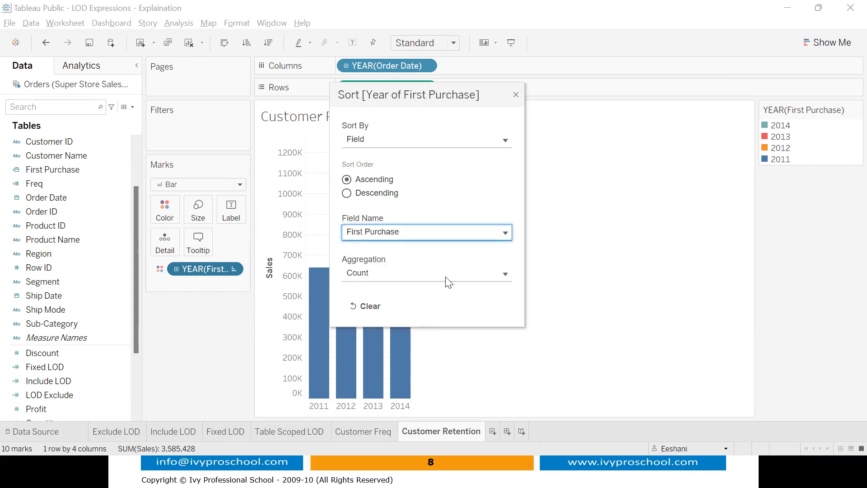
{"action": "left_click", "coordinate": [515, 95]}
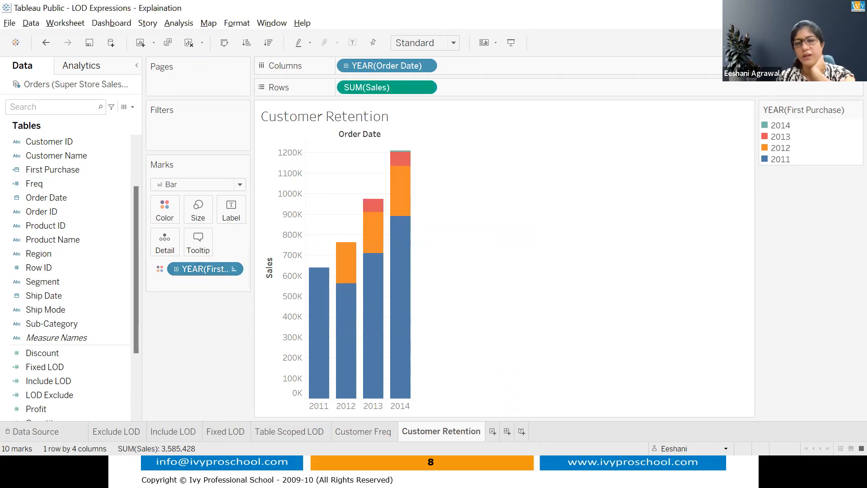
{"action": "left_click", "coordinate": [839, 43]}
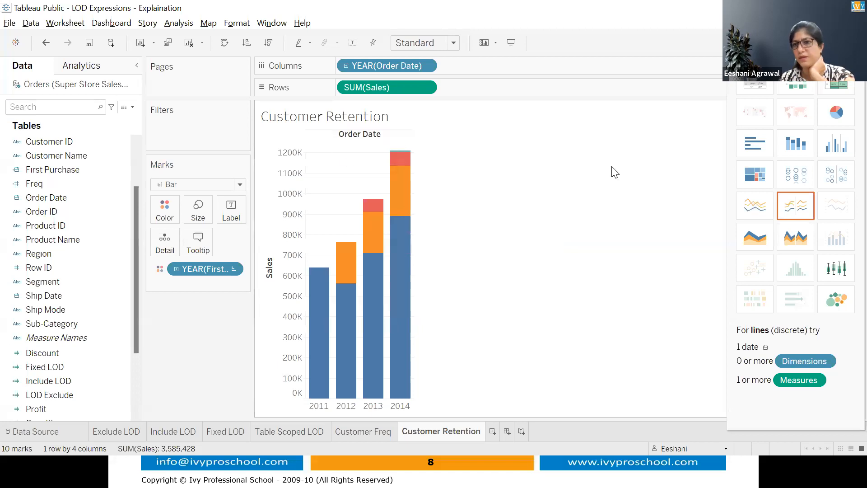
- Keep the chart as vertical stacked bars after trying horizontal bars, and add blank Sheet 7
{"action": "left_click", "coordinate": [763, 145]}
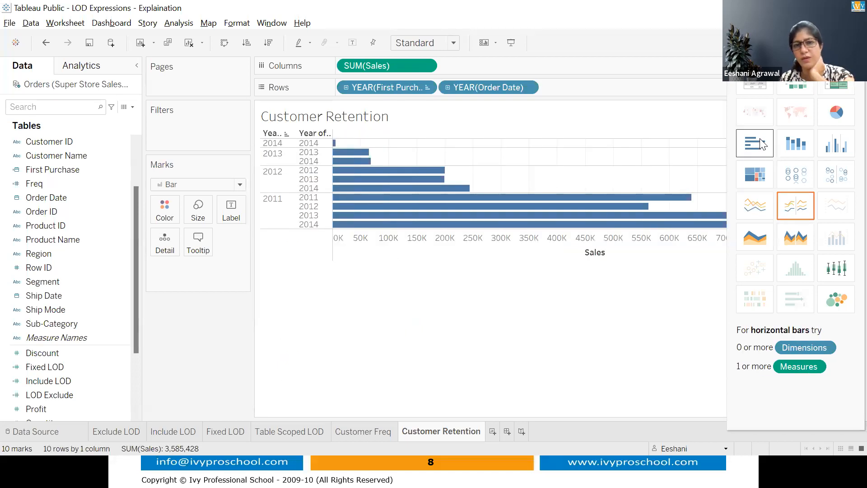
{"action": "left_click", "coordinate": [792, 146]}
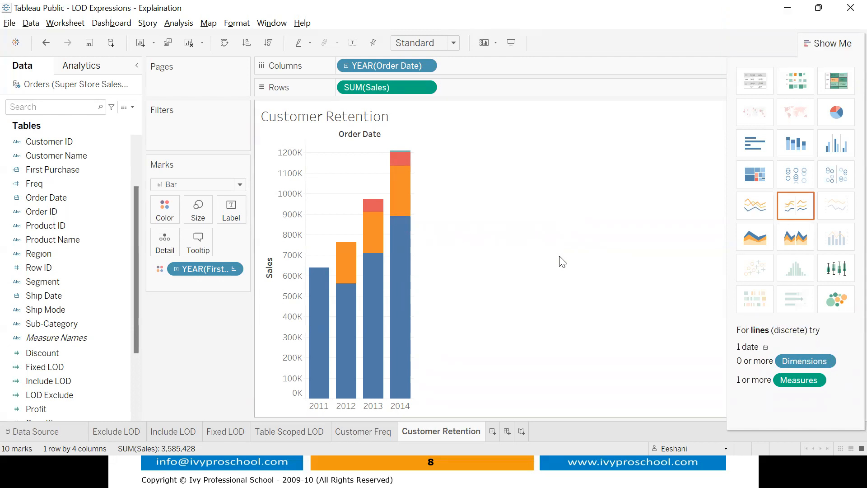
{"action": "left_click", "coordinate": [492, 432]}
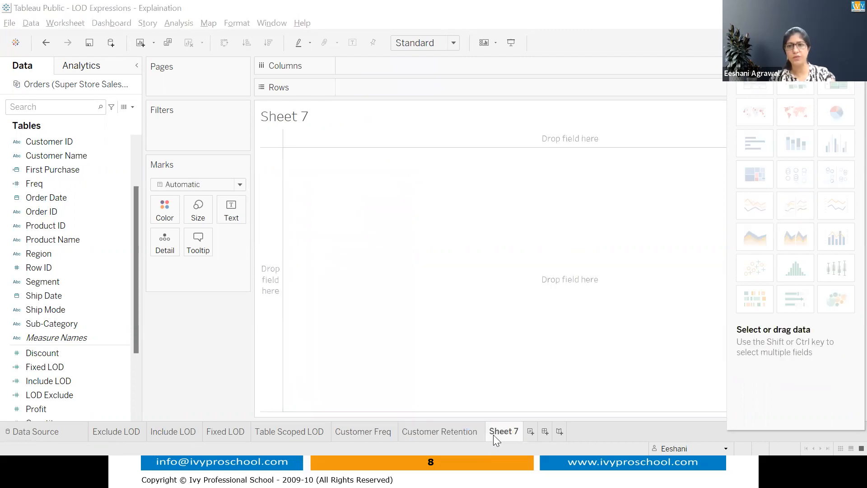
{"action": "key", "text": "alt+Tab"}
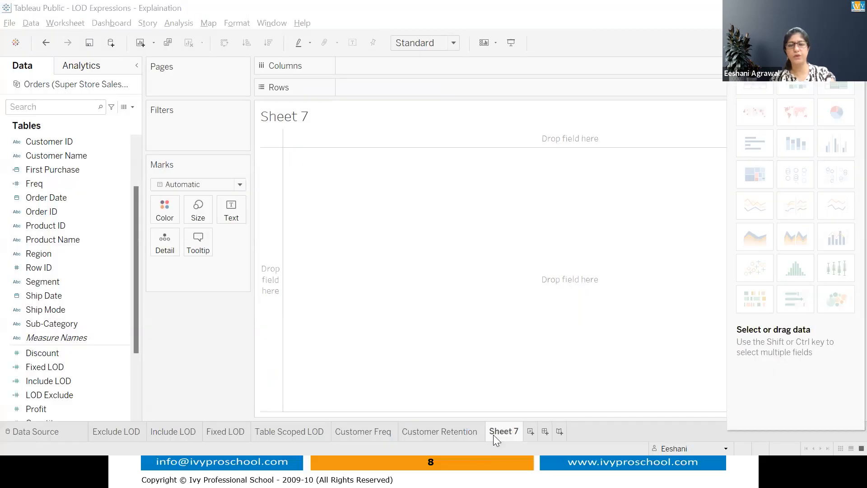
- Delete the three sub-bullets under Process on slide 9, Example #3, then return to Tableau
{"action": "key", "text": "alt+Tab"}
{"action": "key", "text": "alt+Tab"}
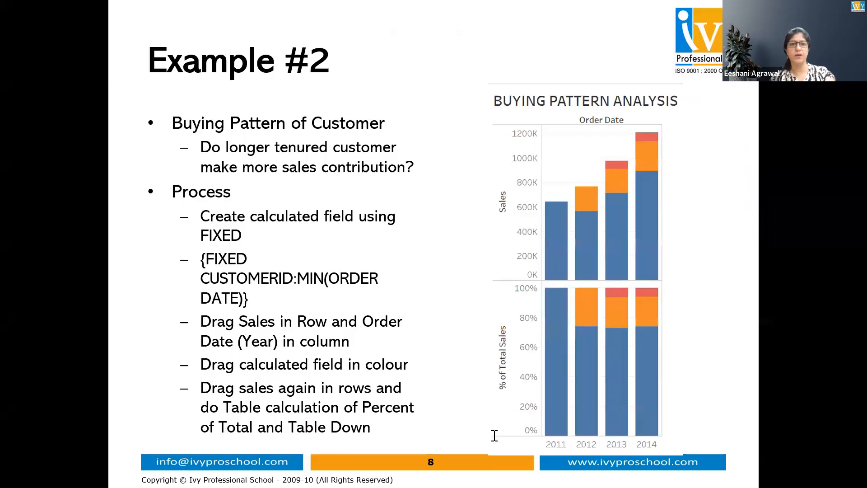
{"action": "key", "text": "Escape"}
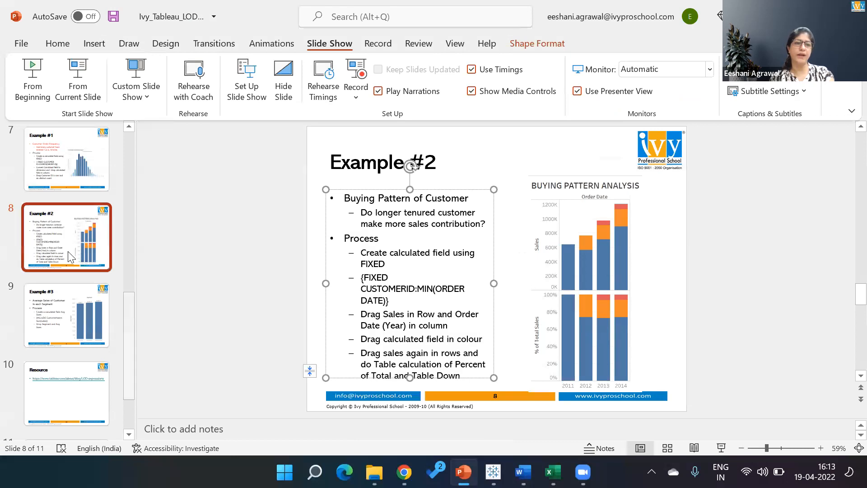
{"action": "left_click", "coordinate": [67, 316]}
{"action": "left_click_drag", "start_coordinate": [362, 251], "coordinate": [406, 326]}
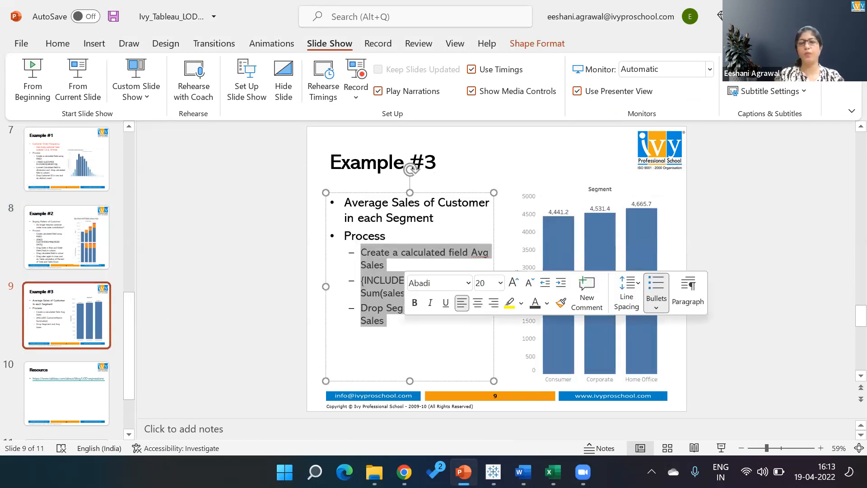
{"action": "key", "text": "BackSpace"}
{"action": "left_click", "coordinate": [501, 159]}
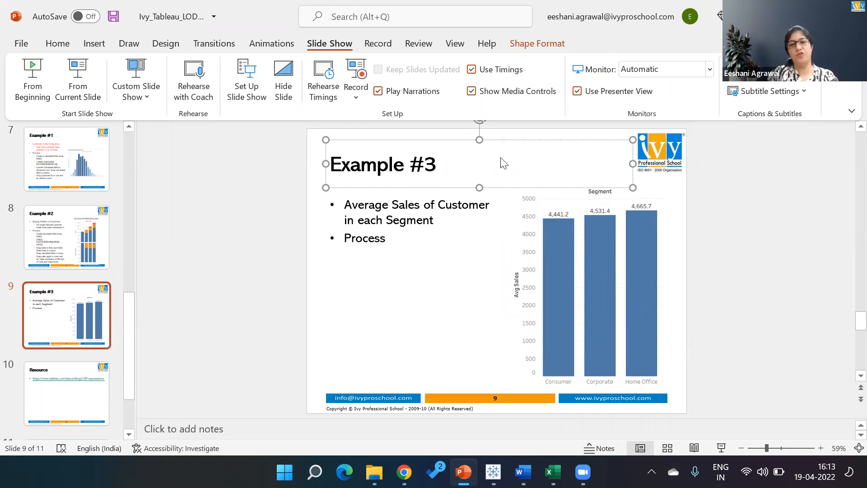
{"action": "key", "text": "alt+Tab"}
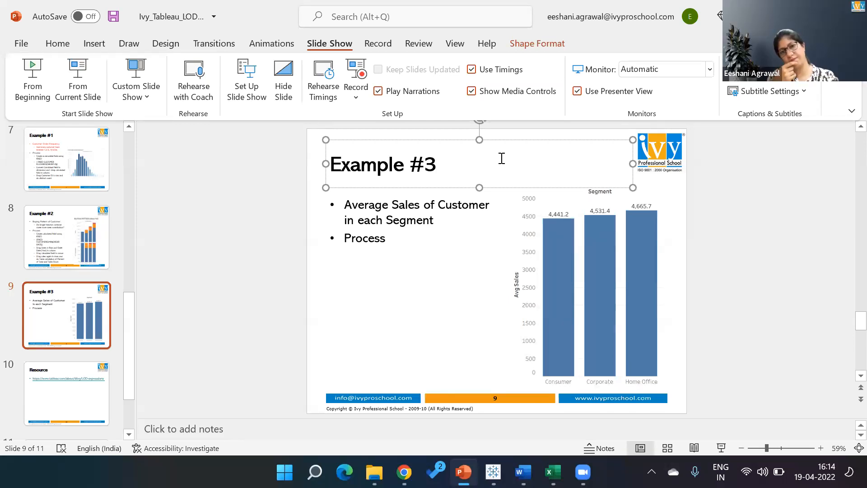
{"action": "key", "text": "alt+Tab"}
{"action": "key", "text": "alt+Tab"}
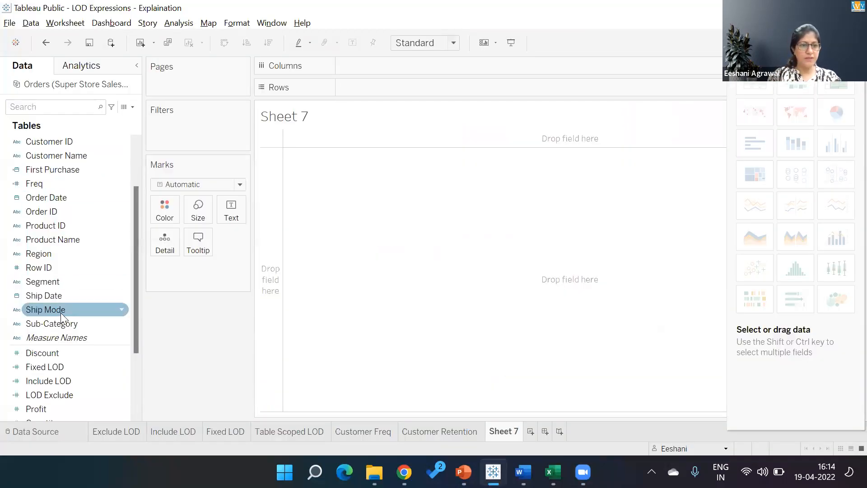
- Tabulate Segment against Sales aggregated as Average: 318.84, 328.50 and 341.84
{"action": "double_click", "coordinate": [52, 281]}
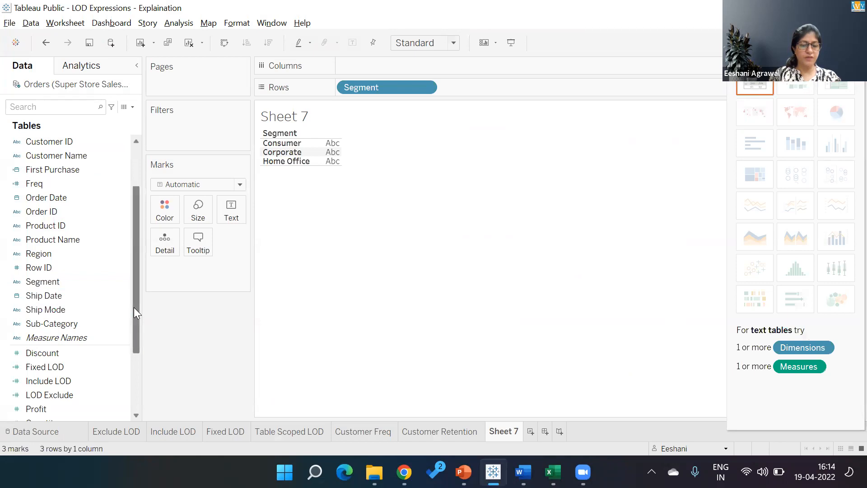
{"action": "scroll", "coordinate": [134, 329], "scroll_direction": "down", "scroll_amount": 2}
{"action": "double_click", "coordinate": [60, 357]}
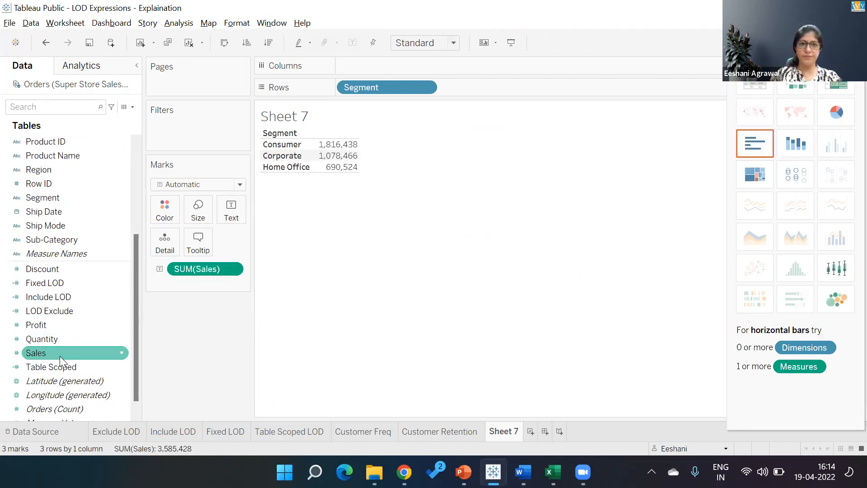
{"action": "left_click", "coordinate": [231, 269]}
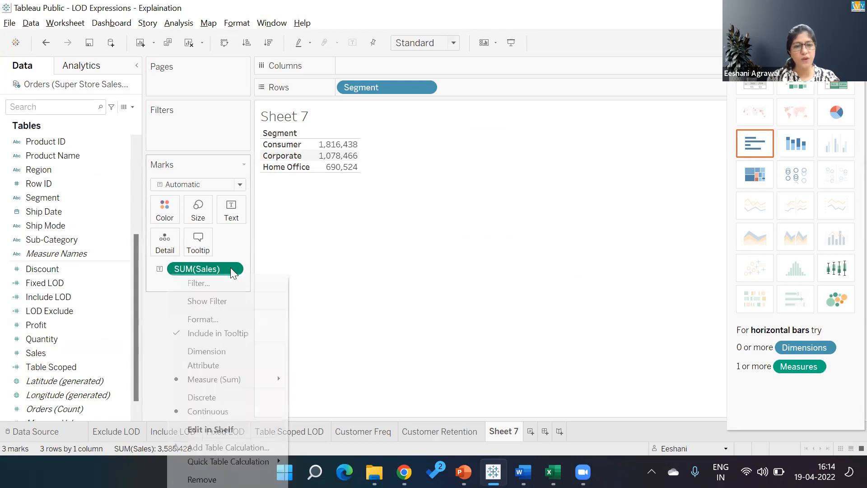
{"action": "mouse_move", "coordinate": [215, 380]}
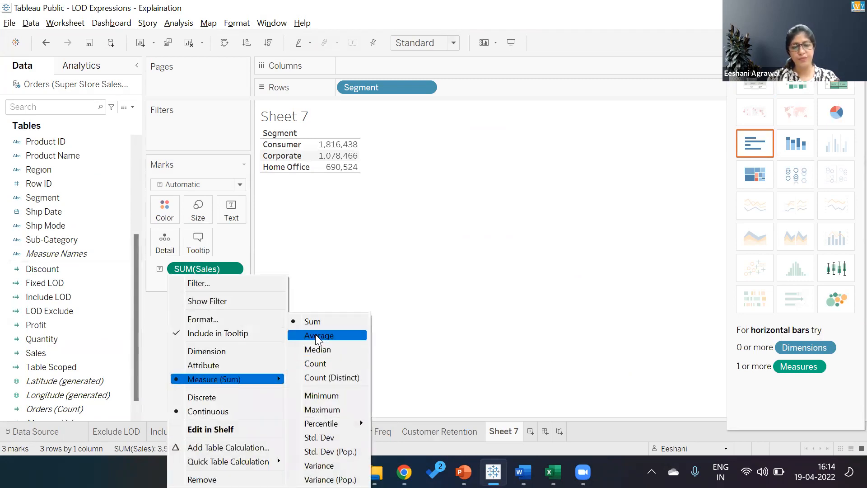
{"action": "left_click", "coordinate": [316, 335]}
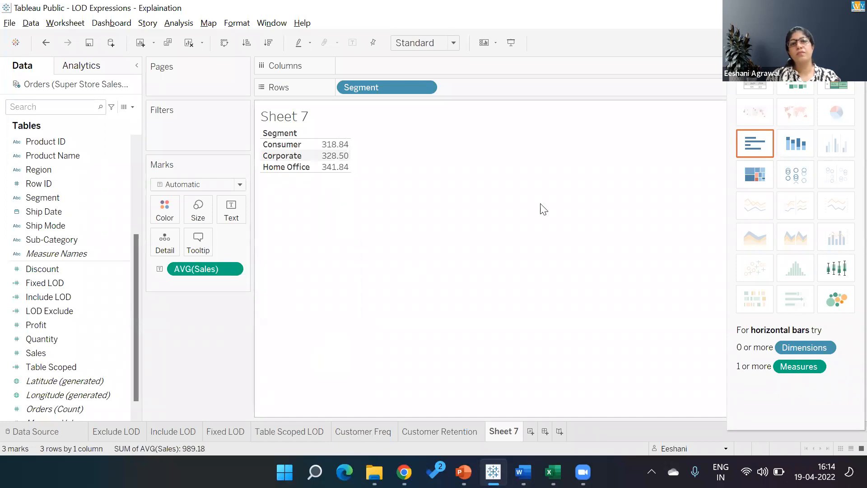
{"action": "left_click", "coordinate": [830, 46]}
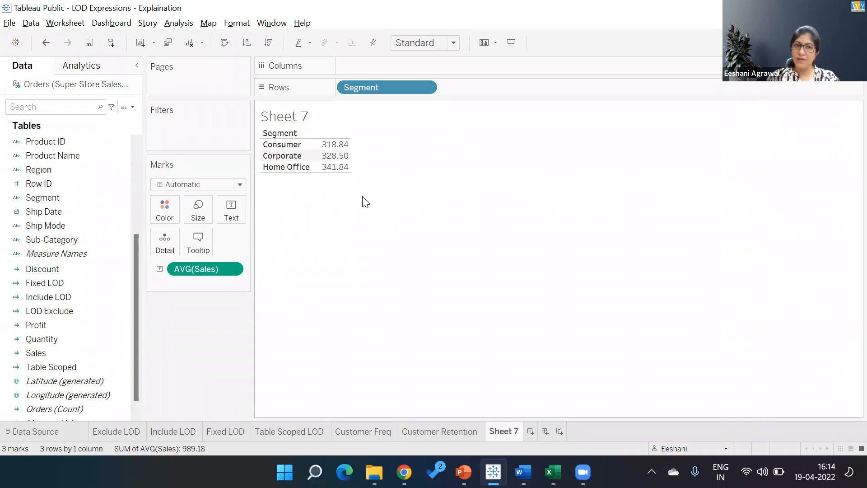
{"action": "left_click", "coordinate": [70, 340]}
- Add total Sales and Count (Distinct) of Customer ID as a text table: 409, 238, 148
{"action": "double_click", "coordinate": [65, 353]}
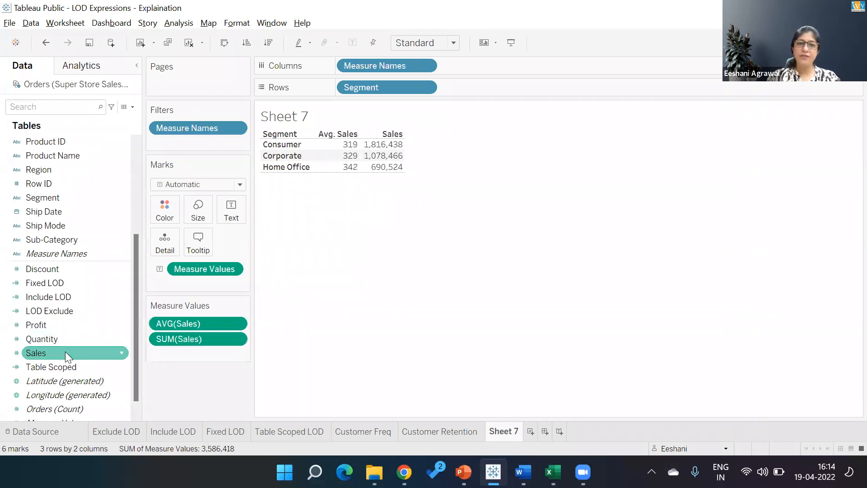
{"action": "left_click", "coordinate": [137, 144]}
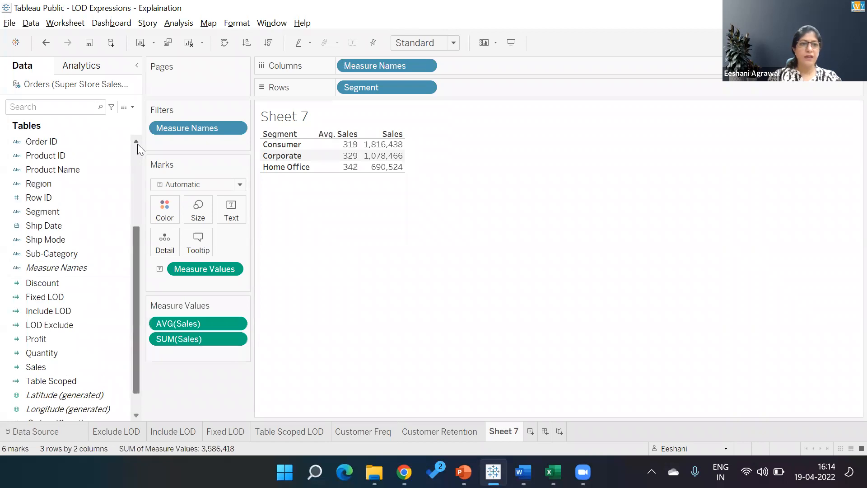
{"action": "double_click", "coordinate": [61, 182]}
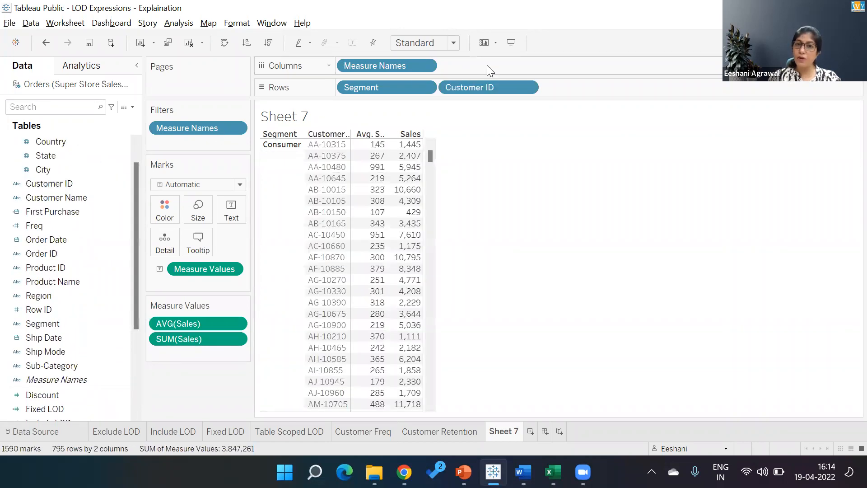
{"action": "left_click", "coordinate": [527, 87]}
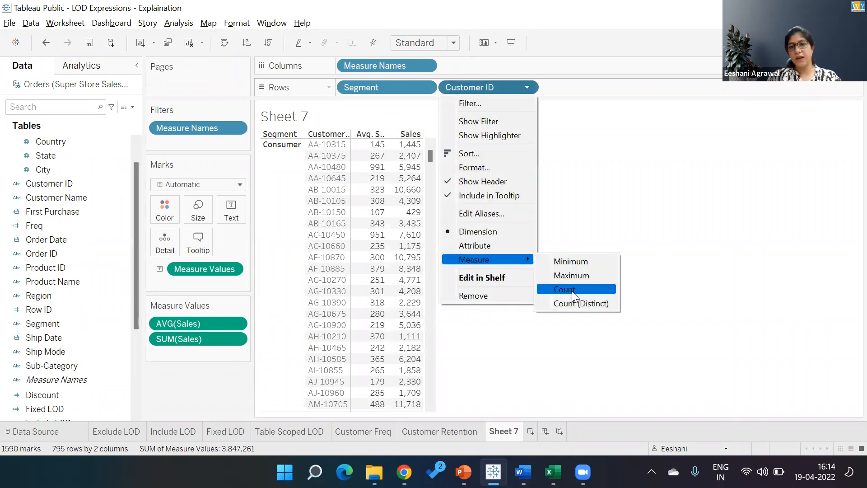
{"action": "left_click", "coordinate": [573, 307]}
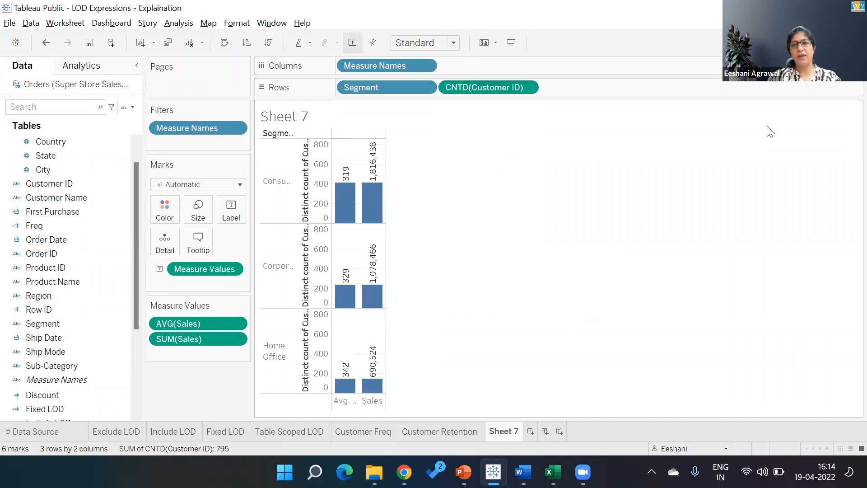
{"action": "left_click", "coordinate": [839, 43]}
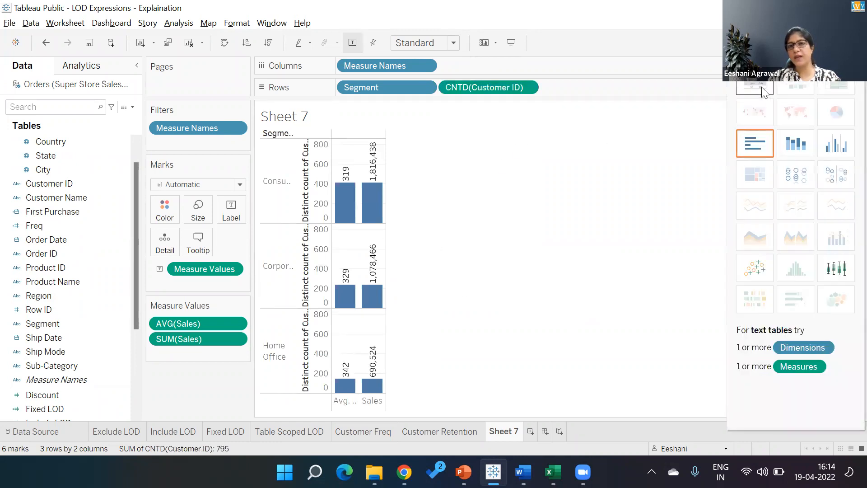
{"action": "left_click", "coordinate": [762, 88]}
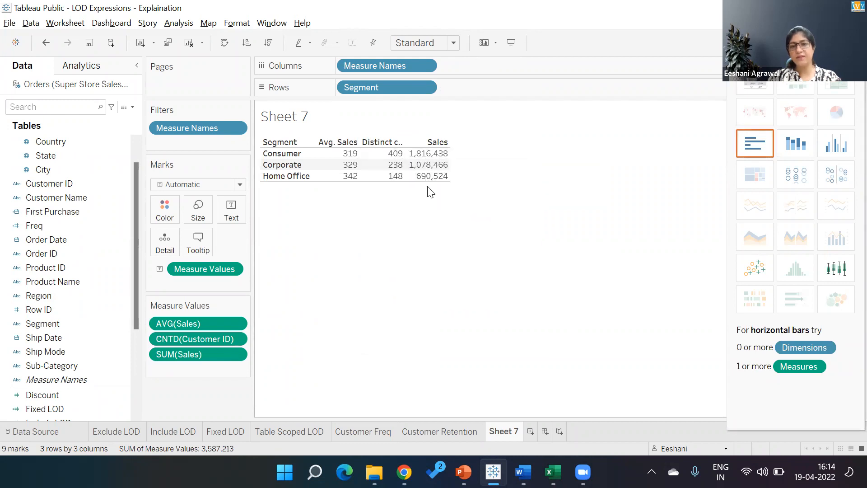
{"action": "left_click", "coordinate": [315, 472]}
- Compute 1816438 ÷ 409 in Calculator, giving 4,441.17, then close it
{"action": "type", "text": "cal"}
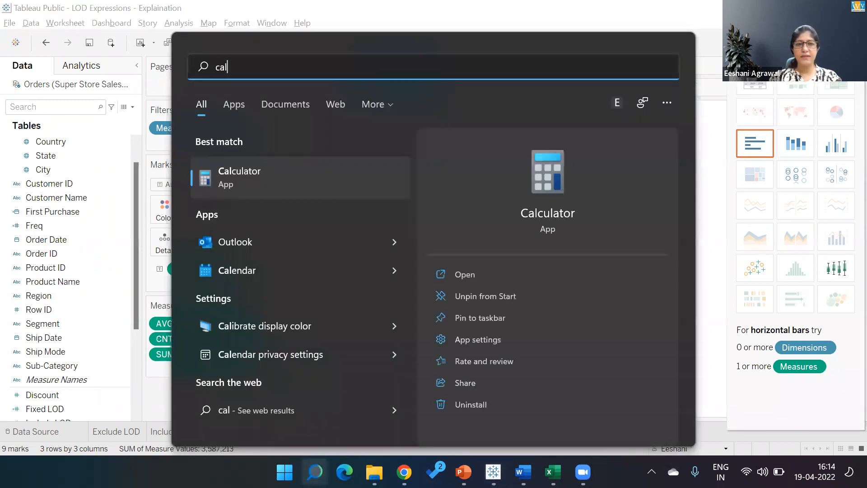
{"action": "left_click", "coordinate": [293, 171]}
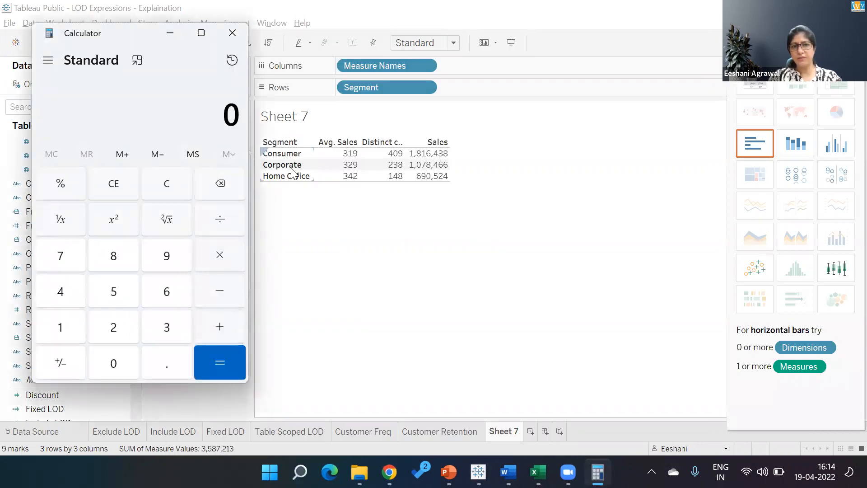
{"action": "type", "text": "1816438/409"}
{"action": "key", "text": "Return"}
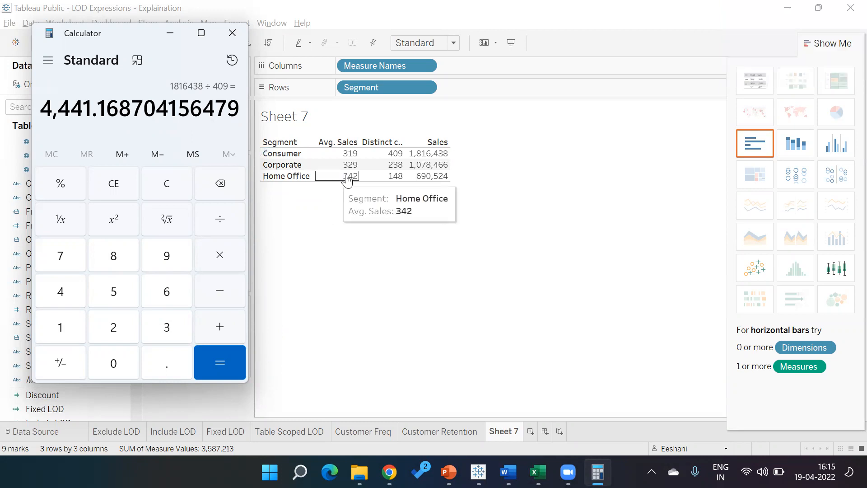
{"action": "mouse_move", "coordinate": [356, 159]}
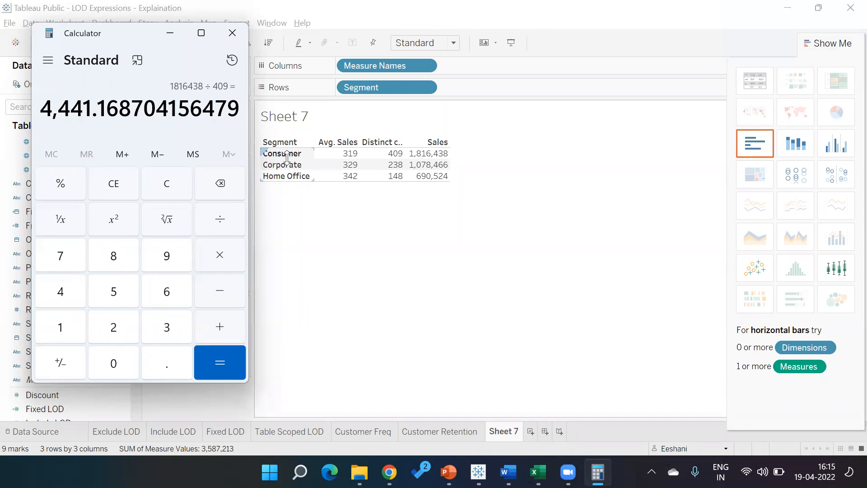
{"action": "mouse_move", "coordinate": [356, 176]}
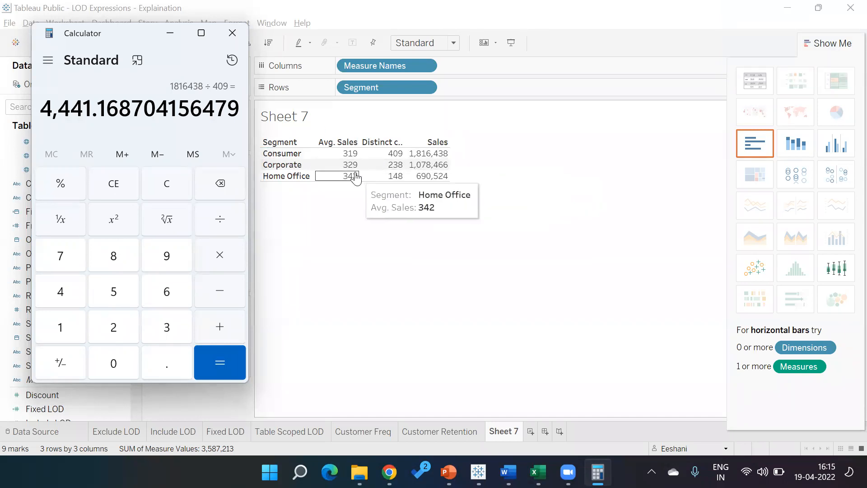
{"action": "left_click", "coordinate": [231, 33]}
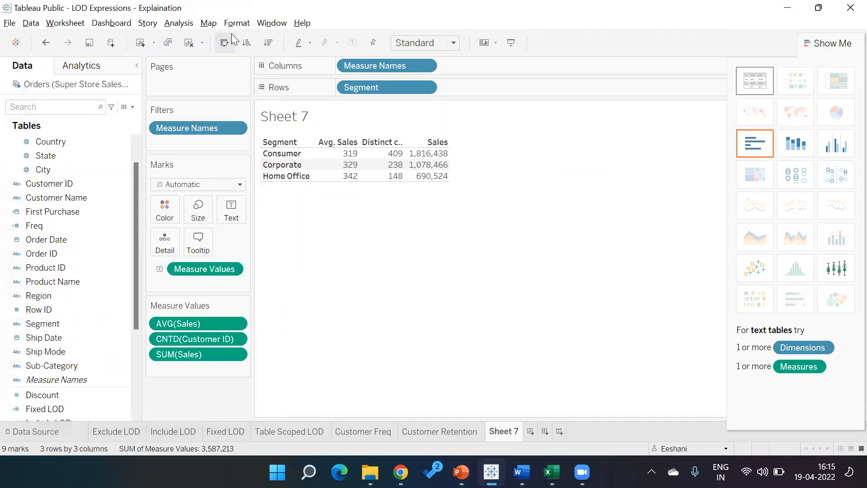
- Create the calculated field 'Customer Avg' as { INCLUDE [Customer ID]:AVG([Sales]) }
{"action": "left_click", "coordinate": [133, 107]}
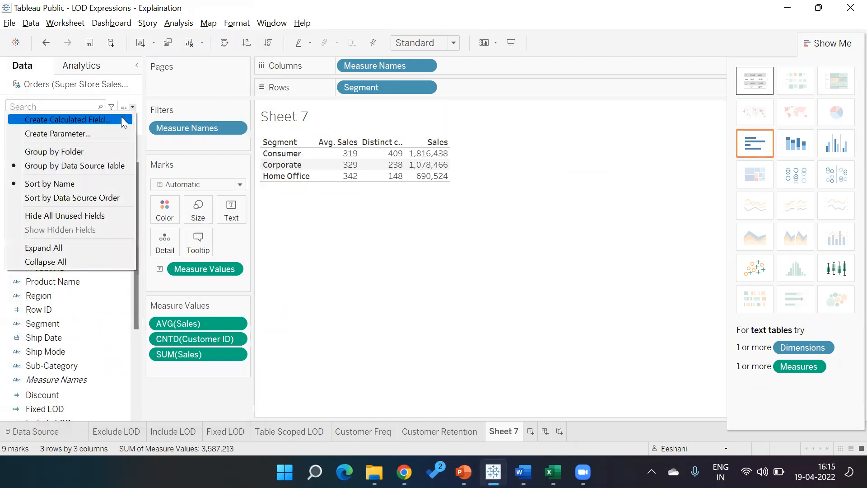
{"action": "left_click", "coordinate": [124, 120]}
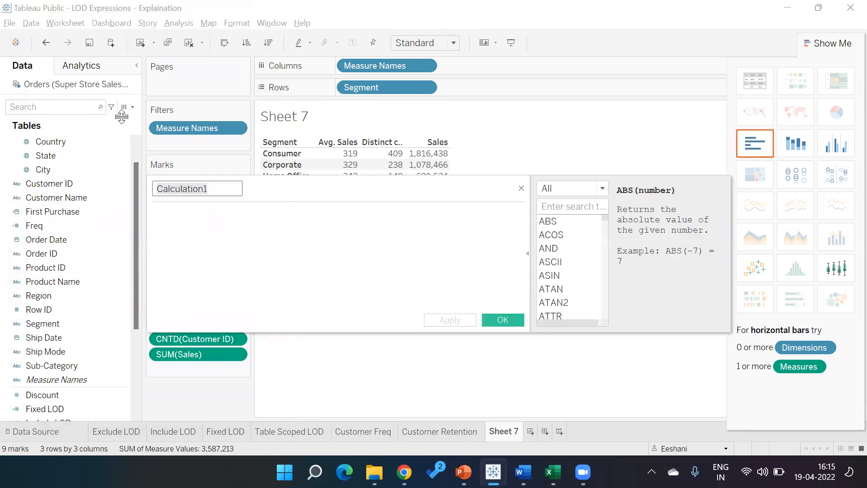
{"action": "type", "text": "Inc"}
{"action": "key", "text": "BackSpace"}
{"action": "key", "text": "BackSpace"}
{"action": "key", "text": "BackSpace"}
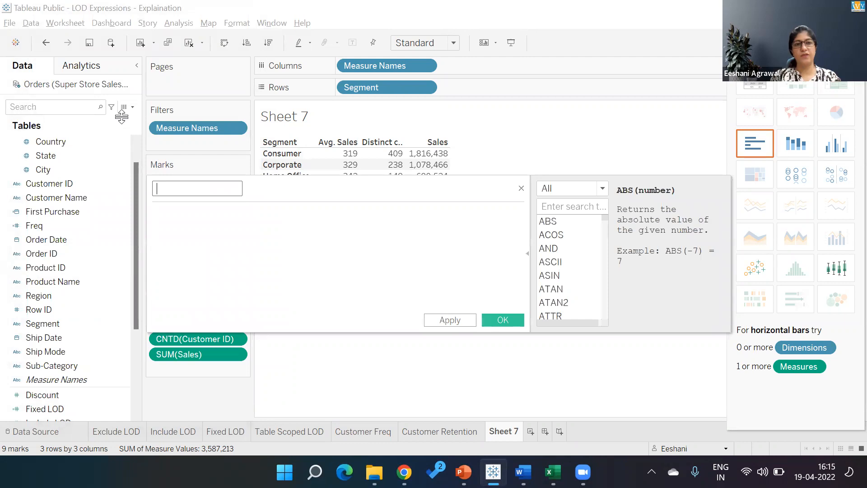
{"action": "type", "text": "Customer Avg"}
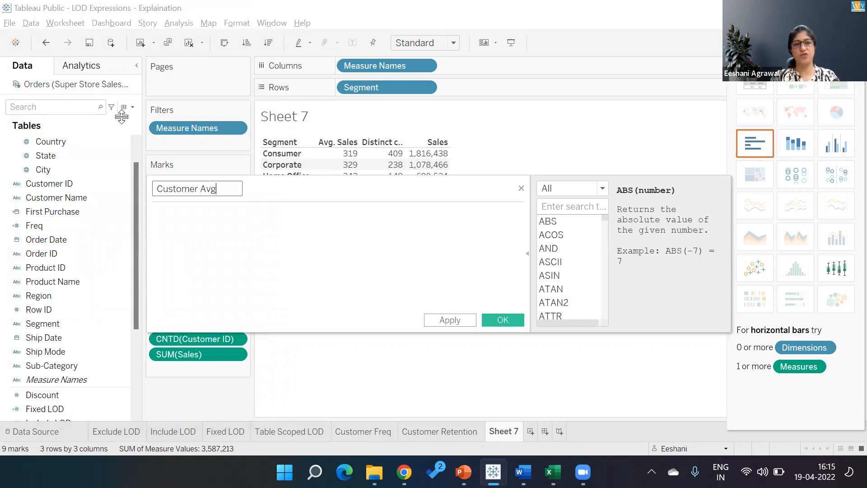
{"action": "key", "text": "Tab"}
{"action": "type", "text": "{ INCLUDE"}
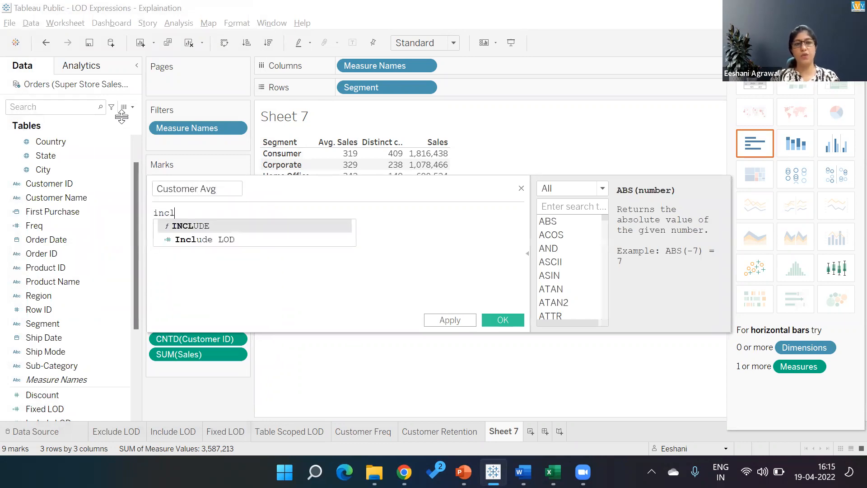
{"action": "type", "text": " :"}
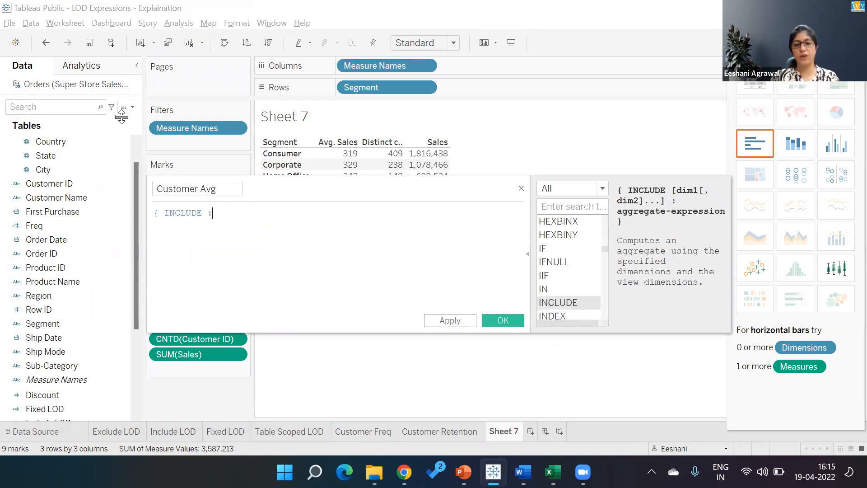
{"action": "type", "text": "AVG([Sales])}"}
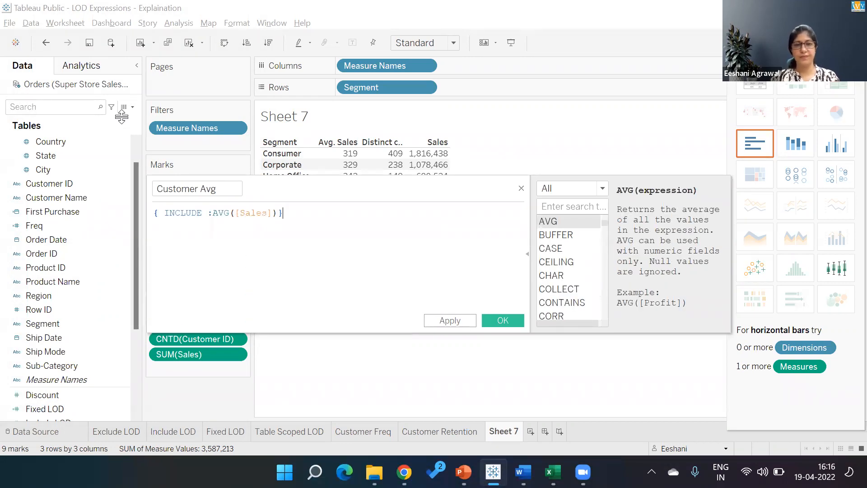
{"action": "left_click", "coordinate": [209, 213]}
{"action": "type", "text": "[Cust"}
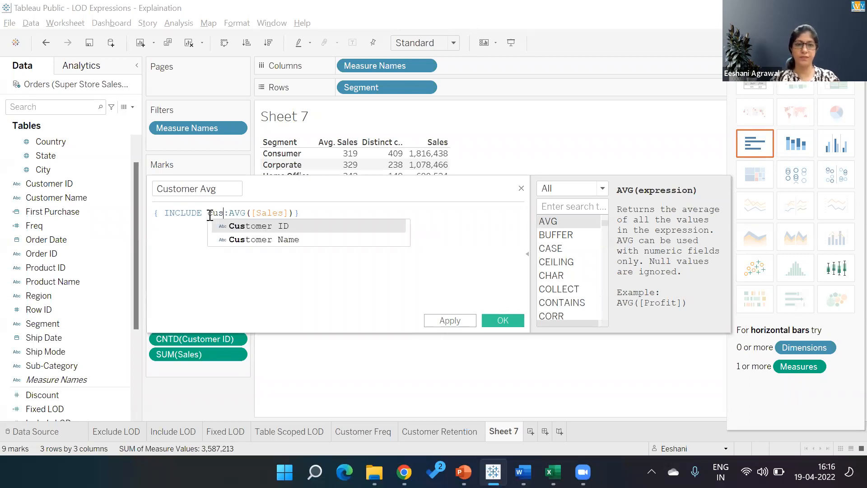
{"action": "key", "text": "Return"}
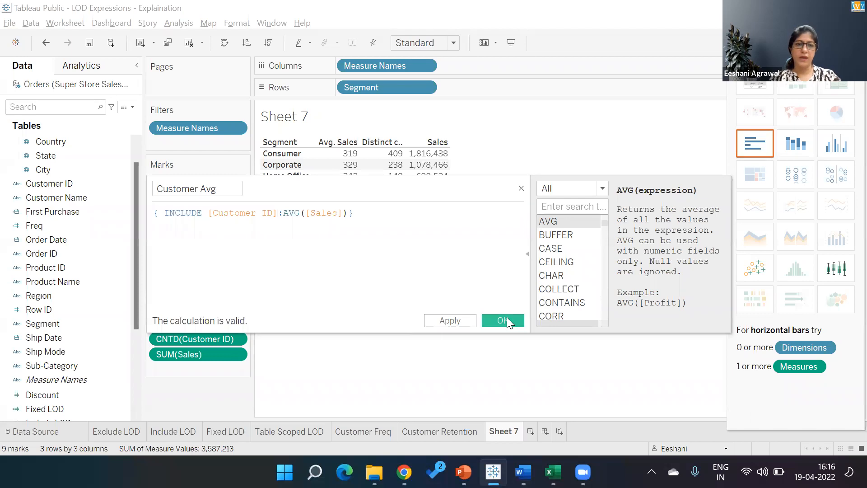
{"action": "left_click", "coordinate": [507, 318]}
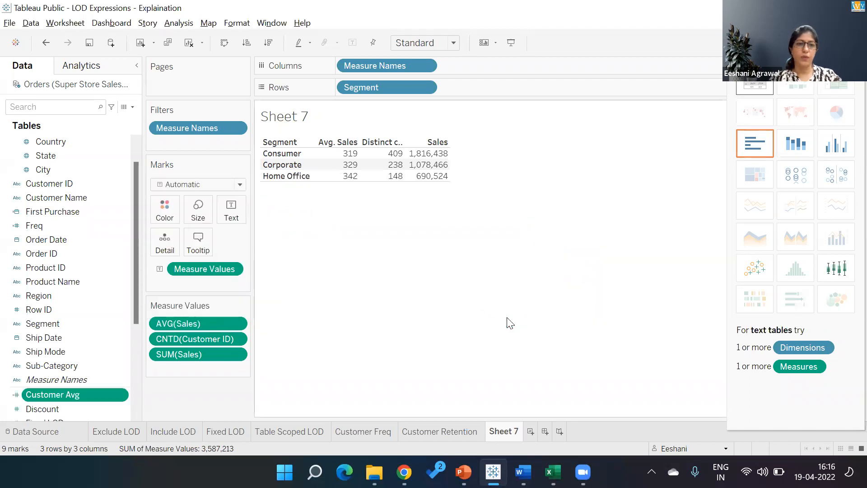
- Add Customer Avg to the table aggregated as Average, showing 325, 334 and 335
{"action": "double_click", "coordinate": [67, 395]}
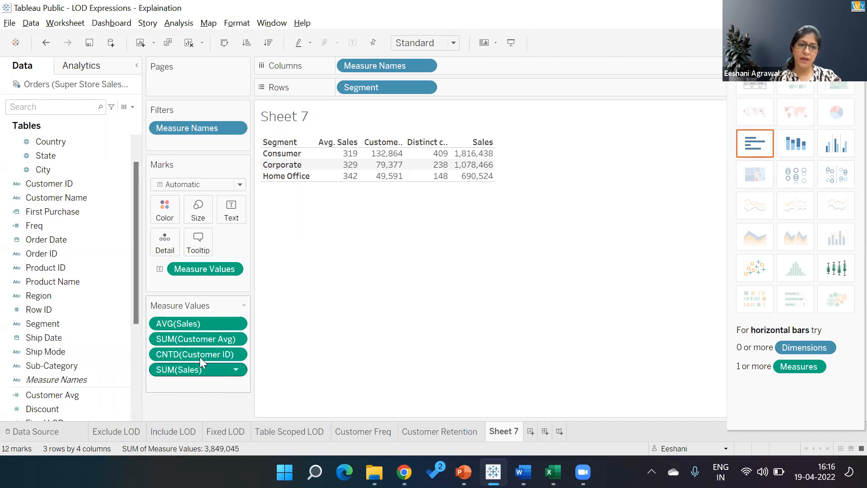
{"action": "left_click", "coordinate": [235, 339]}
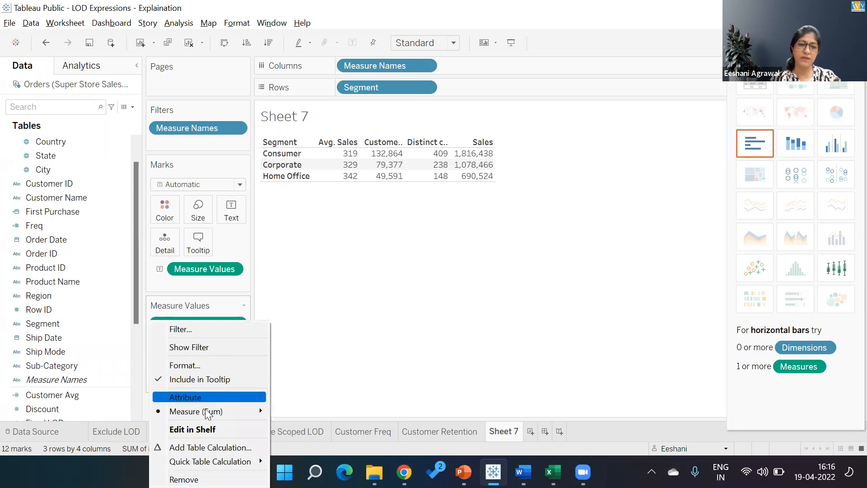
{"action": "mouse_move", "coordinate": [213, 411]}
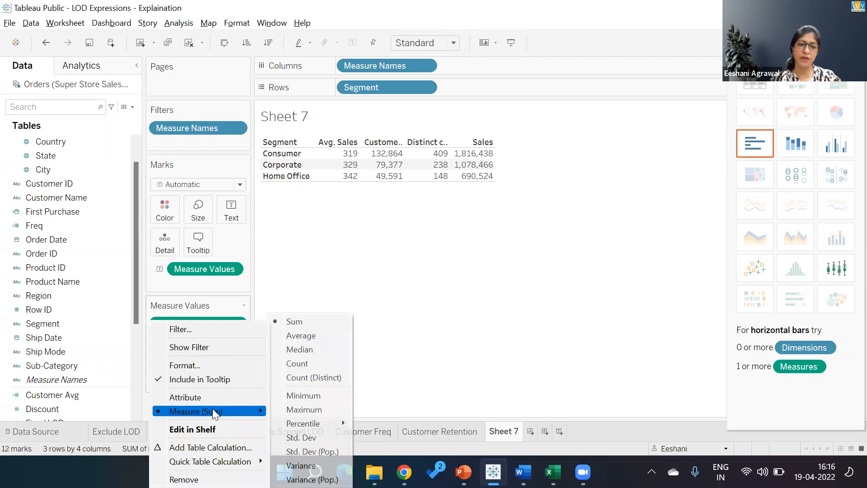
{"action": "left_click", "coordinate": [299, 338]}
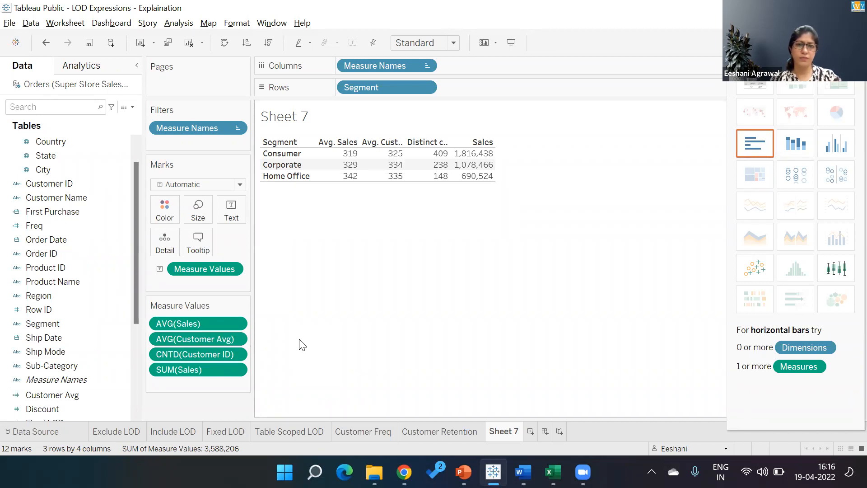
{"action": "key", "text": "ctrl+z"}
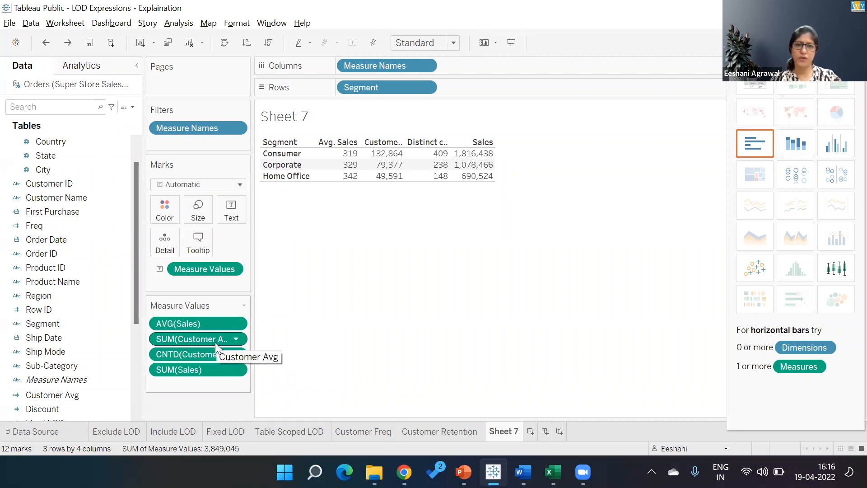
{"action": "left_click", "coordinate": [235, 342]}
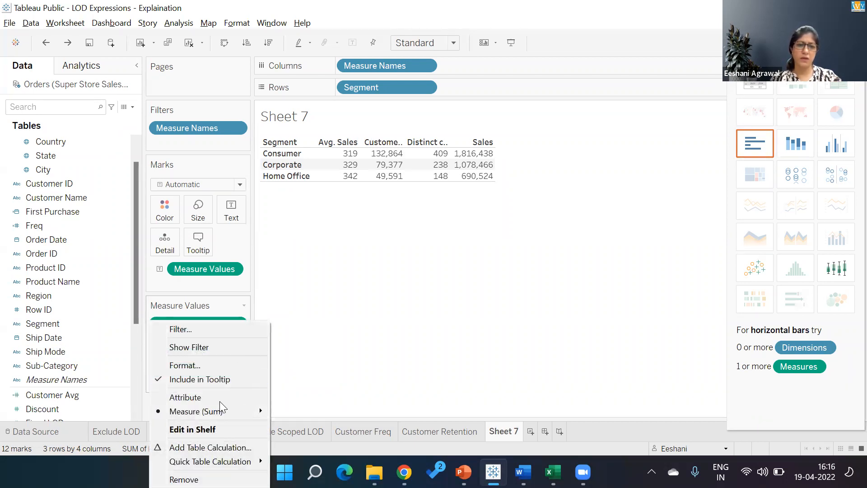
{"action": "mouse_move", "coordinate": [217, 411]}
{"action": "left_click", "coordinate": [306, 336]}
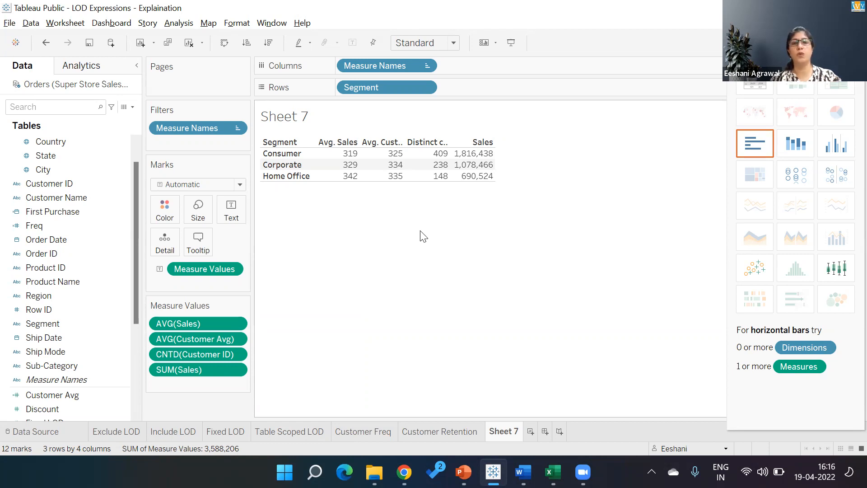
{"action": "mouse_move", "coordinate": [400, 162]}
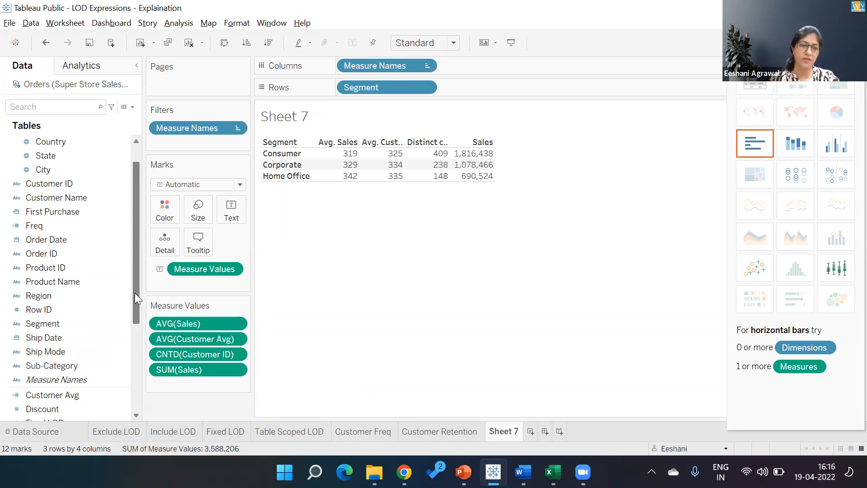
- Change Customer Avg's AVG to SUM, making the column read 4,441, 4,531 and 4,666
{"action": "left_click", "coordinate": [122, 392]}
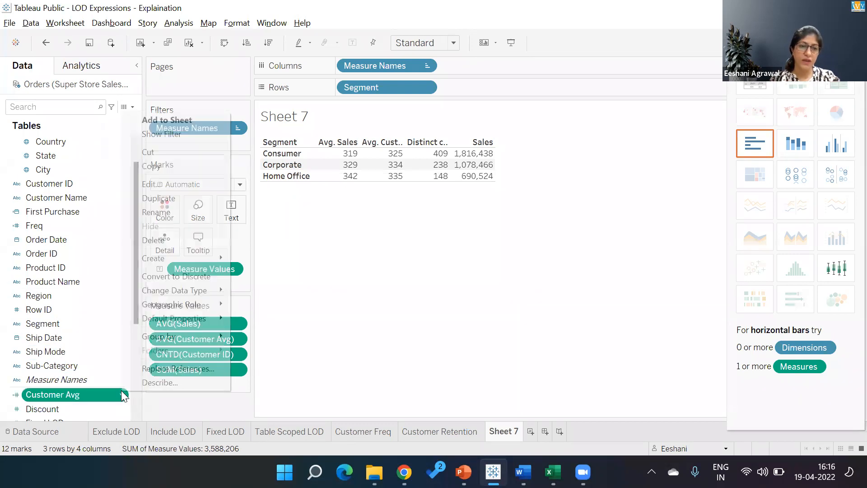
{"action": "left_click", "coordinate": [167, 182]}
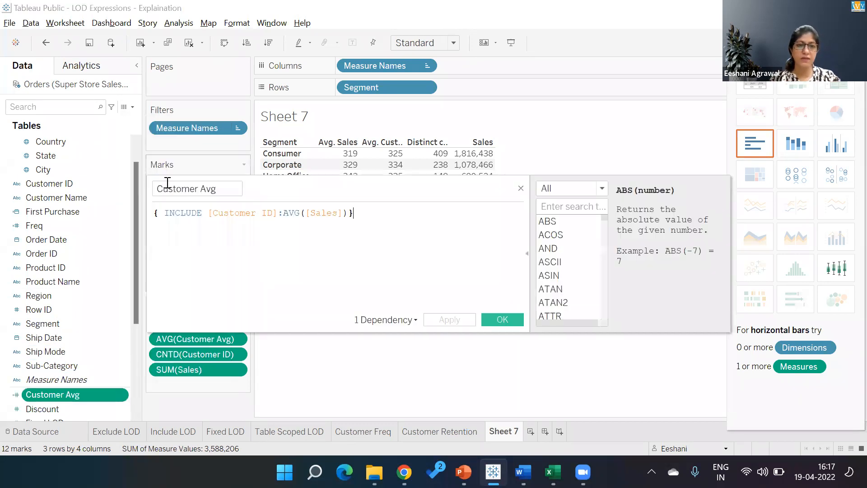
{"action": "double_click", "coordinate": [297, 212]}
{"action": "type", "text": "A"}
{"action": "key", "text": "BackSpace"}
{"action": "type", "text": "SUM"}
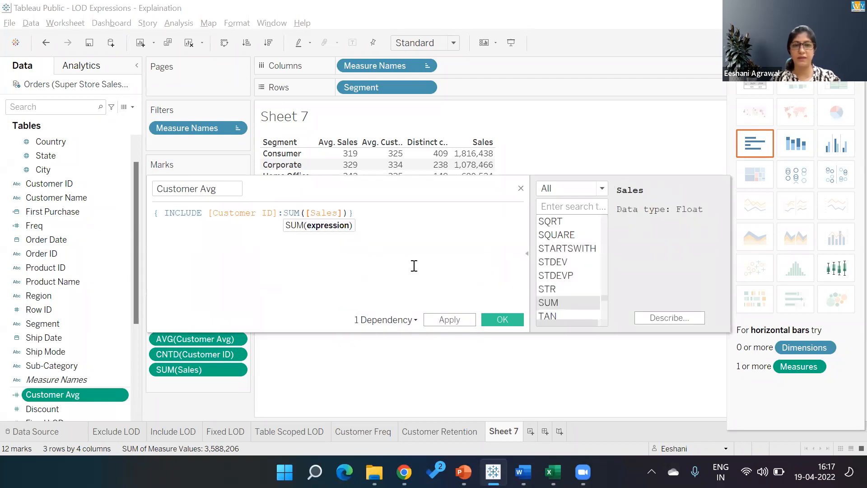
{"action": "left_click", "coordinate": [502, 320]}
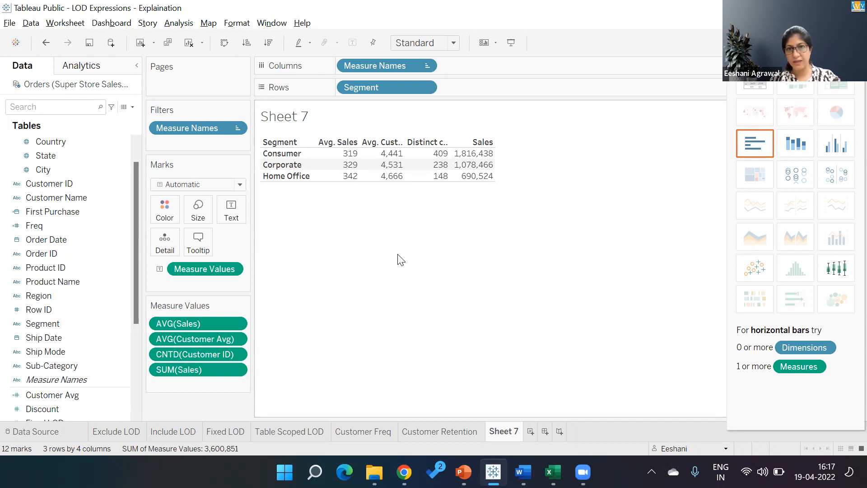
{"action": "mouse_move", "coordinate": [476, 156]}
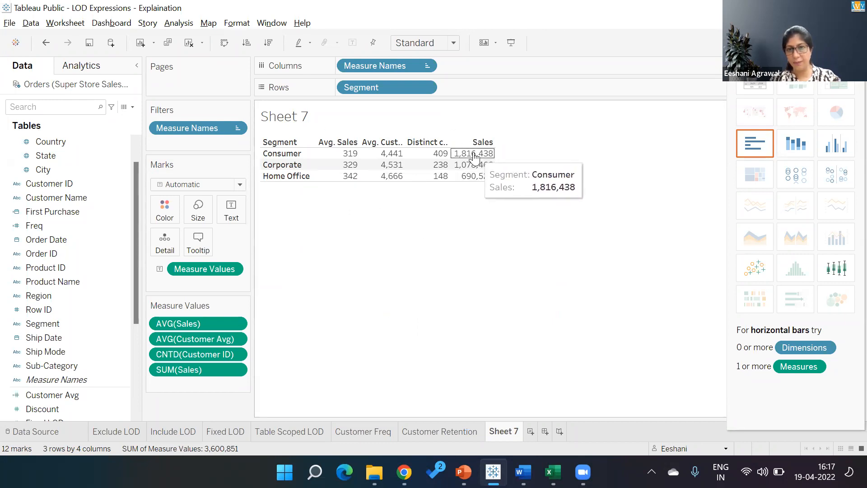
{"action": "mouse_move", "coordinate": [440, 159]}
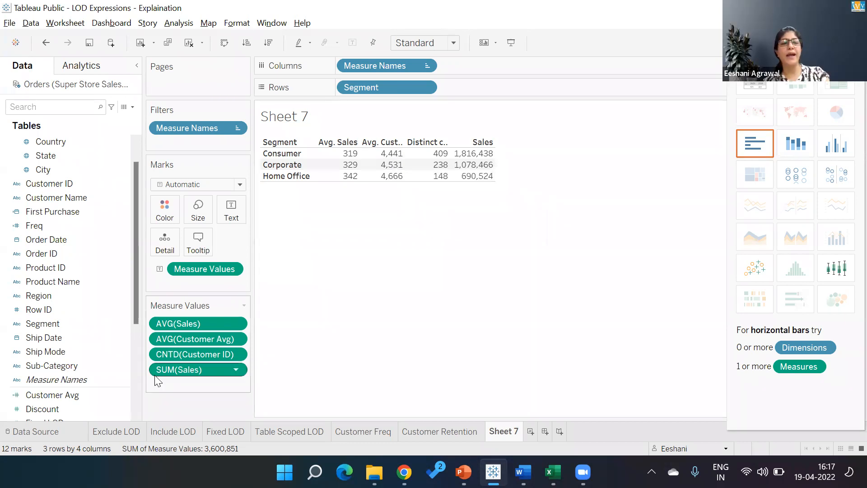
- Reopen the Customer Avg formula to review the SUM version and keep it
{"action": "right_click", "coordinate": [116, 395]}
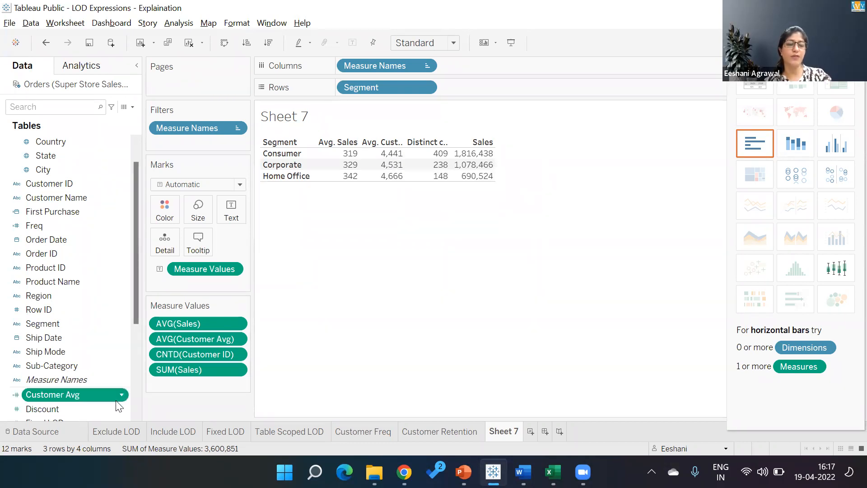
{"action": "left_click", "coordinate": [162, 195]}
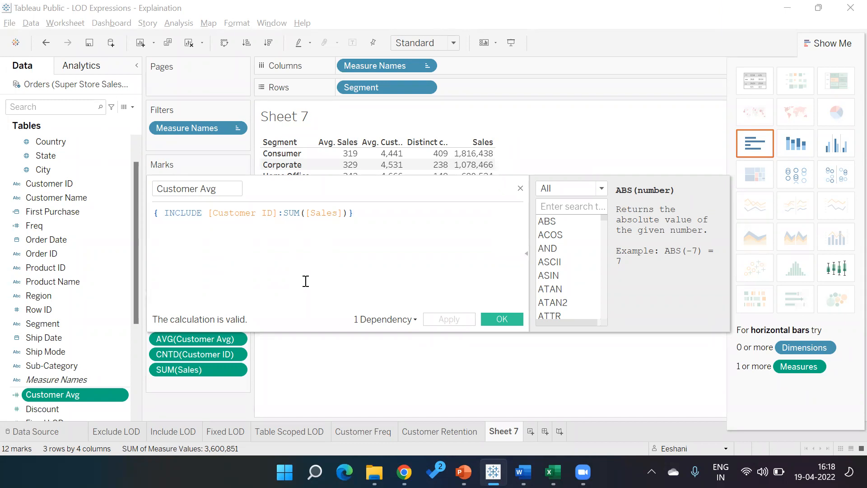
{"action": "left_click", "coordinate": [500, 316]}
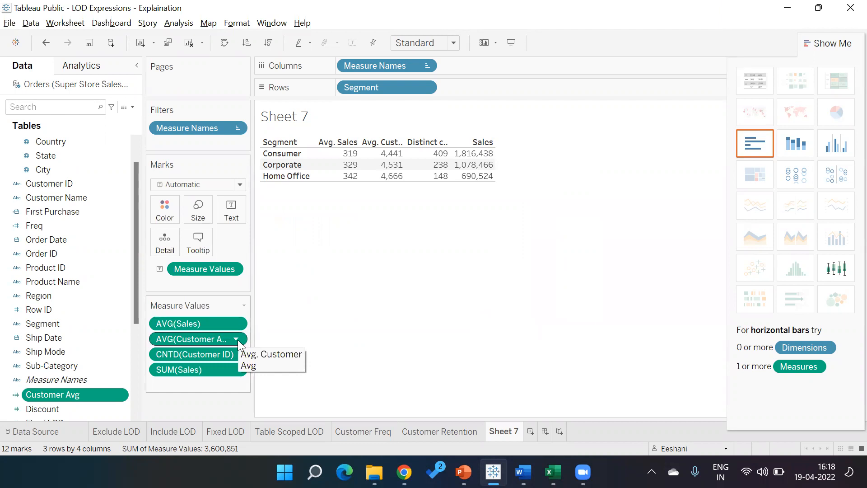
{"action": "mouse_move", "coordinate": [395, 158]}
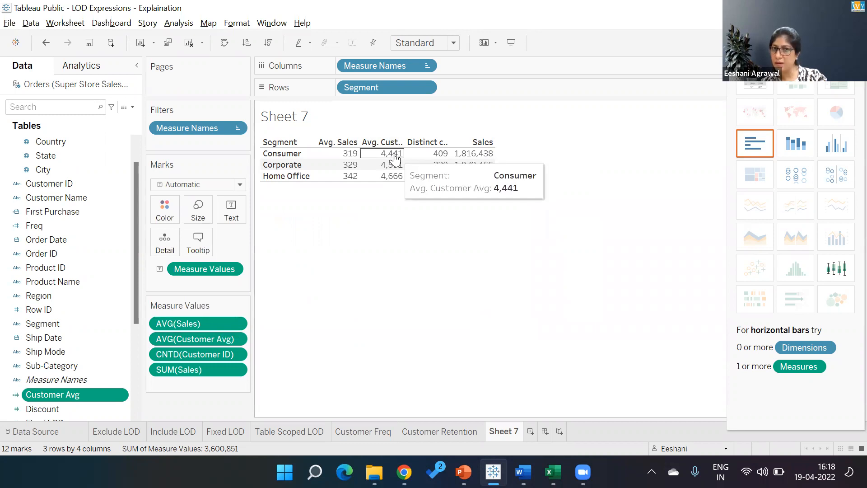
{"action": "mouse_move", "coordinate": [342, 159]}
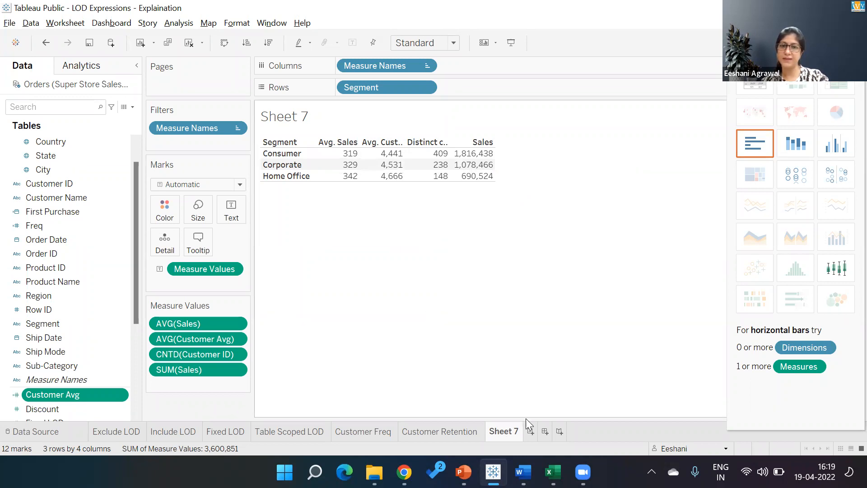
- Rename Sheet 7 to 'Customer Avg in Segment' and start saving the workbook to Tableau Public
{"action": "type", "text": "C"}
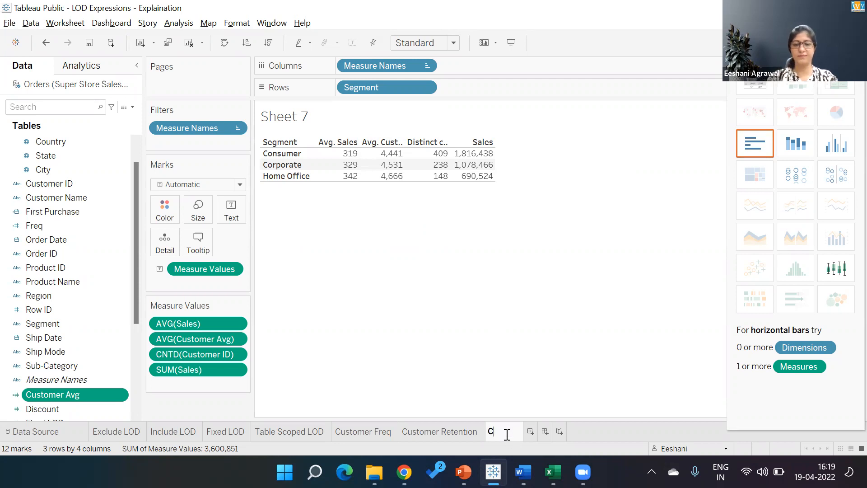
{"action": "type", "text": "ustome"}
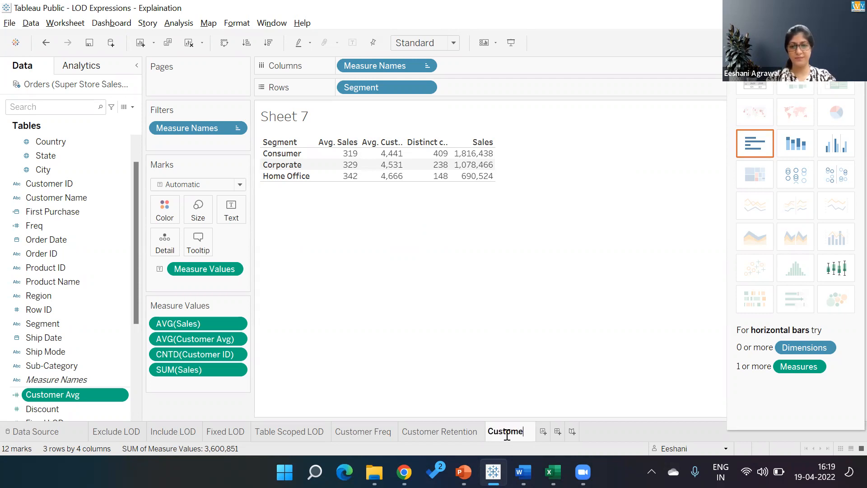
{"action": "type", "text": "r Avg in Segmen"}
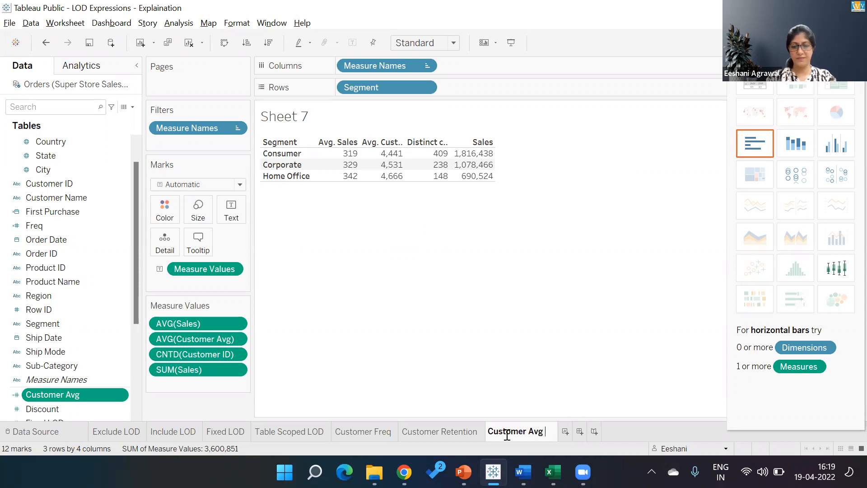
{"action": "type", "text": "t"}
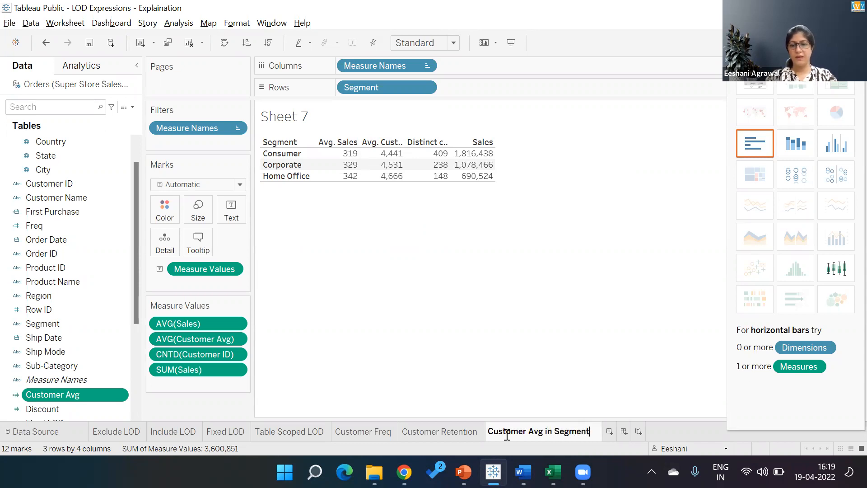
{"action": "left_click", "coordinate": [528, 247]}
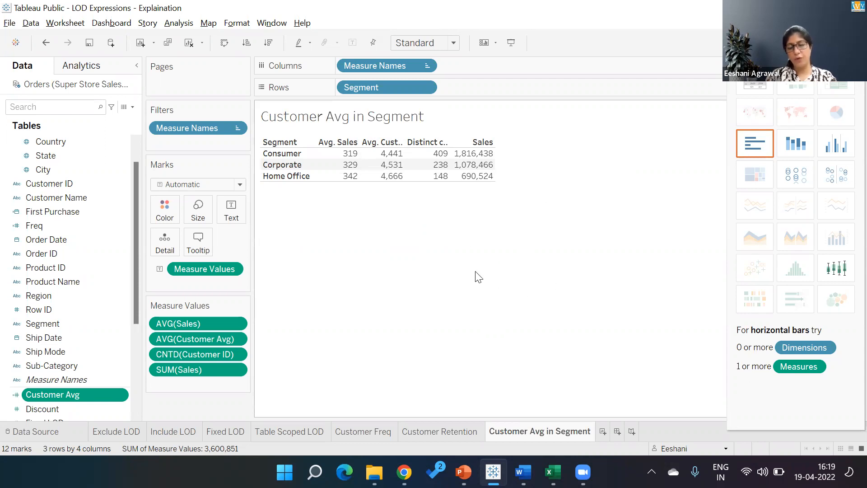
{"action": "key", "text": "ctrl+s"}
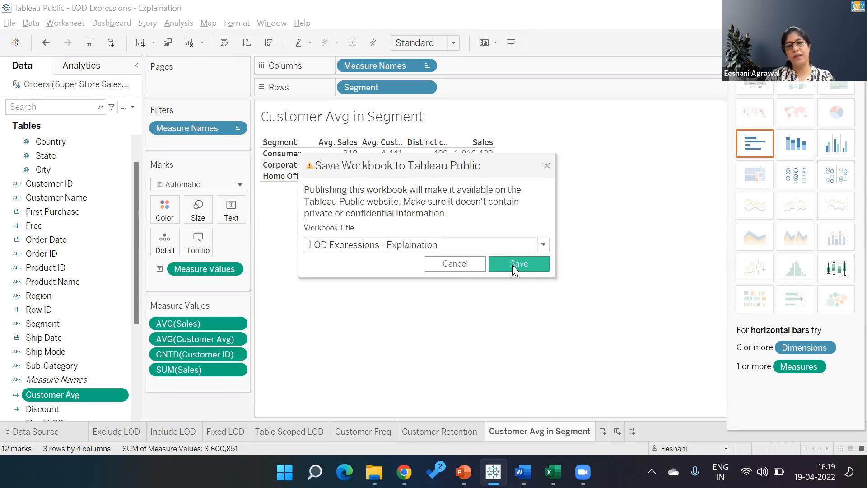
{"action": "key", "text": "alt+Tab"}
{"action": "key", "text": "alt+Tab"}
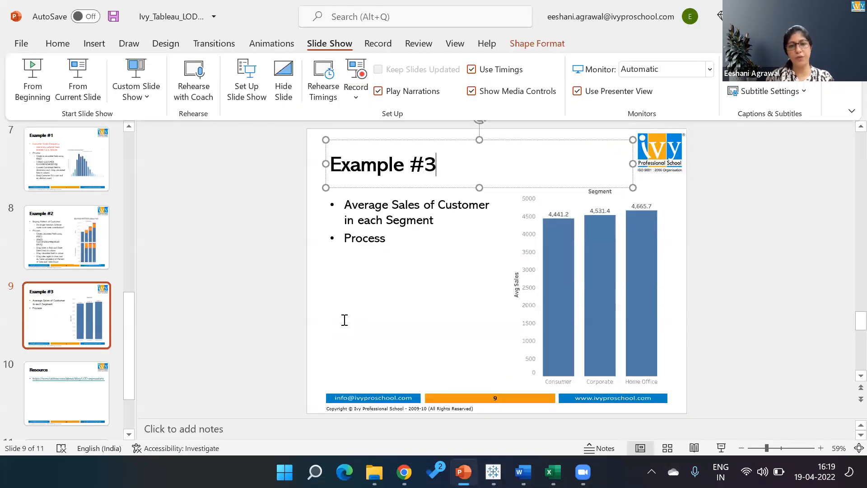
- Restore the removed process sub-bullets and save the presentation from the Resource slide
{"action": "left_click", "coordinate": [345, 319]}
{"action": "key", "text": "ctrl+z"}
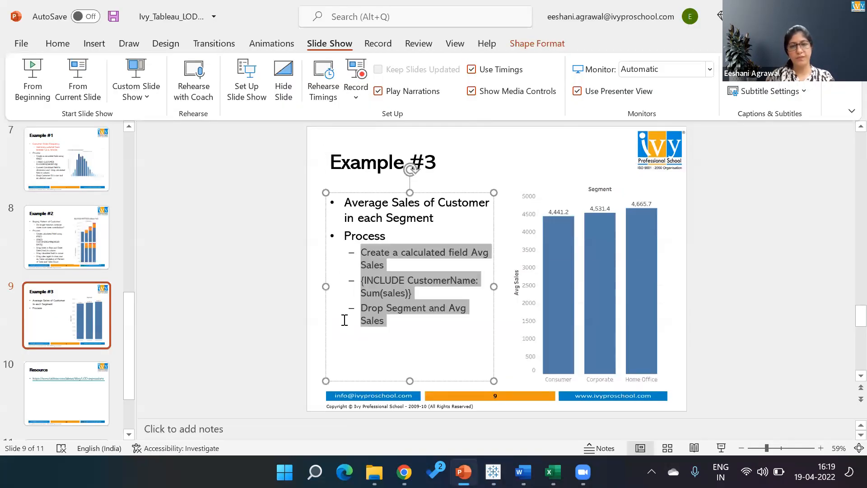
{"action": "left_click", "coordinate": [66, 395]}
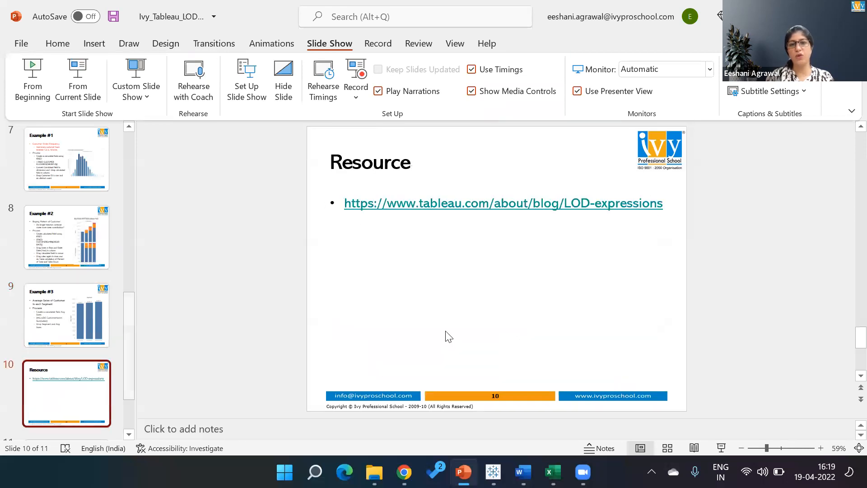
{"action": "key", "text": "ctrl+s"}
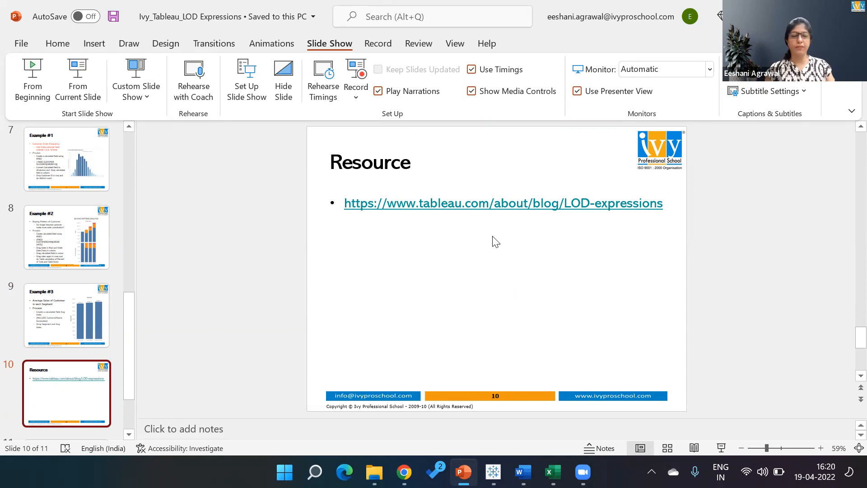
- Follow the Tableau LOD expressions hyperlink on the Resource slide to the blog article
{"action": "left_click", "coordinate": [496, 202]}
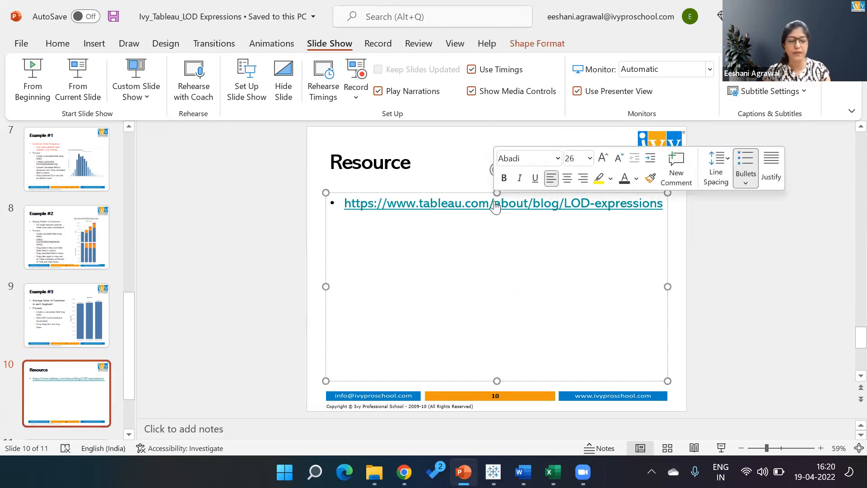
{"action": "left_click", "coordinate": [496, 204], "text": "ctrl"}
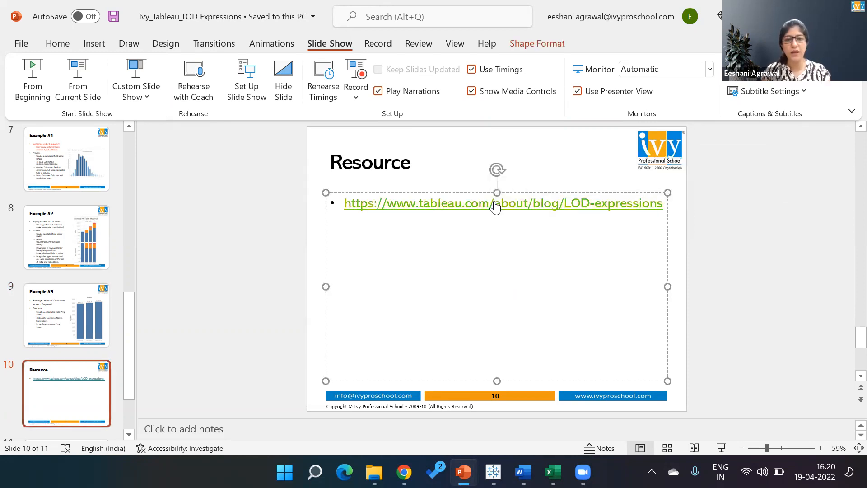
{"action": "left_click", "coordinate": [494, 201], "text": "ctrl"}
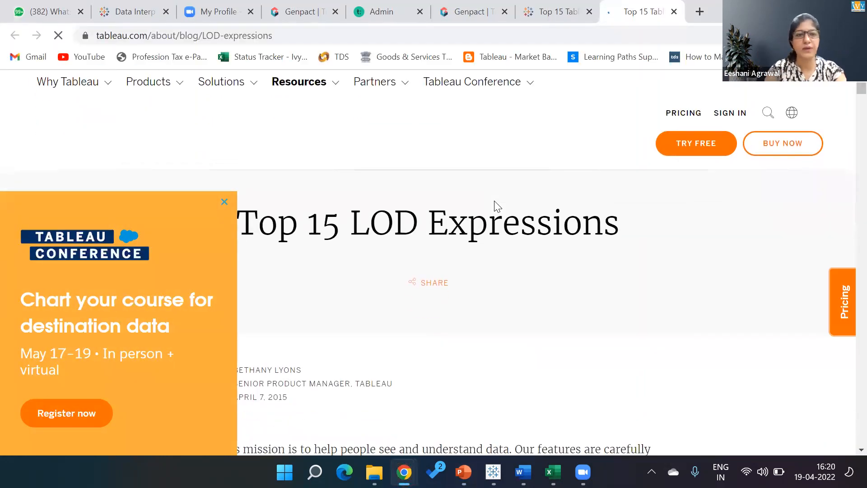
- Scroll through the LOD examples and back up to section 5, New customer acquisition
{"action": "scroll", "coordinate": [497, 205], "scroll_direction": "down", "scroll_amount": 4}
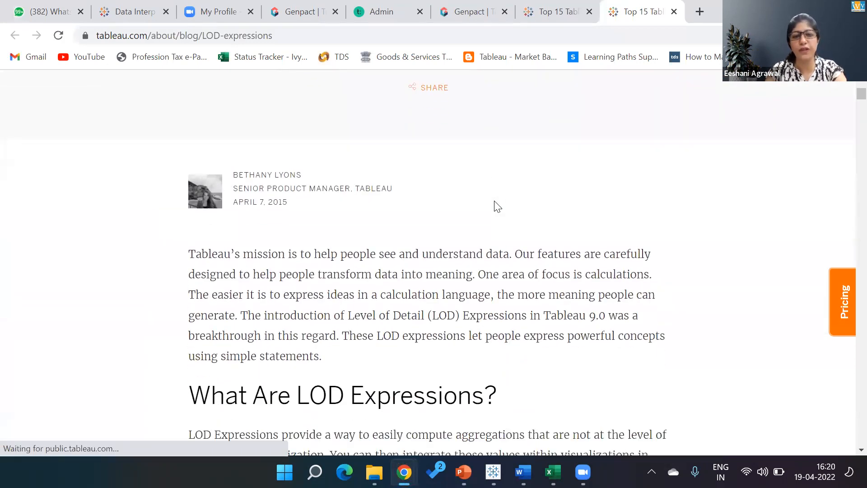
{"action": "scroll", "coordinate": [497, 206], "scroll_direction": "down", "scroll_amount": 8}
{"action": "scroll", "coordinate": [497, 206], "scroll_direction": "down", "scroll_amount": 20}
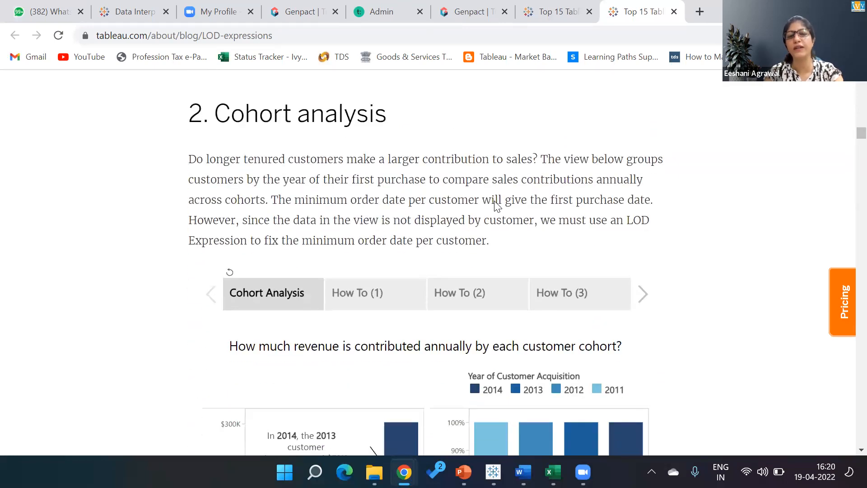
{"action": "scroll", "coordinate": [497, 206], "scroll_direction": "down", "scroll_amount": 6}
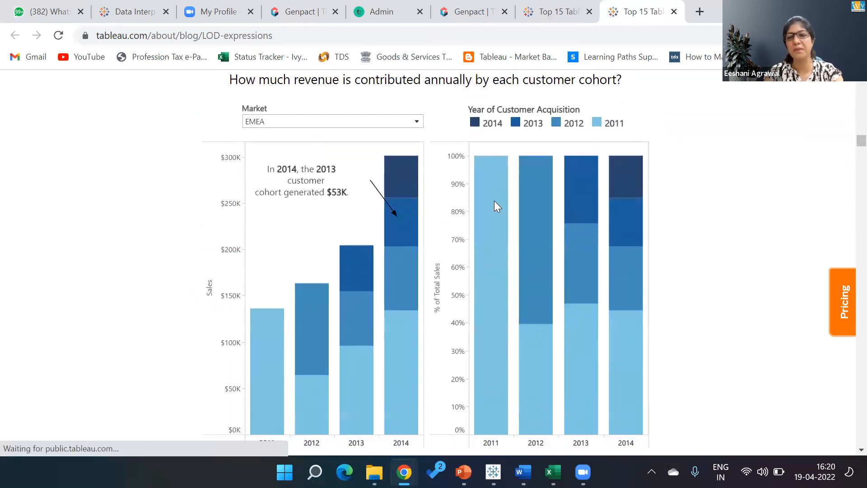
{"action": "scroll", "coordinate": [497, 206], "scroll_direction": "down", "scroll_amount": 15}
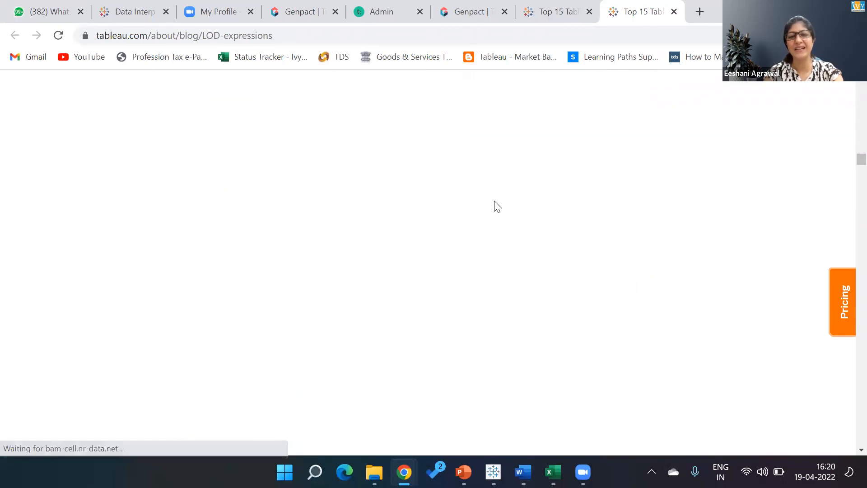
{"action": "scroll", "coordinate": [497, 206], "scroll_direction": "down", "scroll_amount": 8}
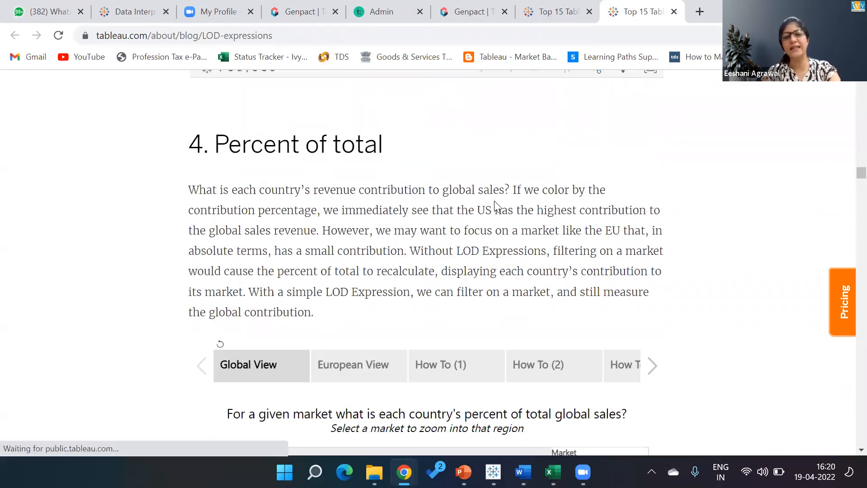
{"action": "scroll", "coordinate": [494, 200], "scroll_direction": "down", "scroll_amount": 5}
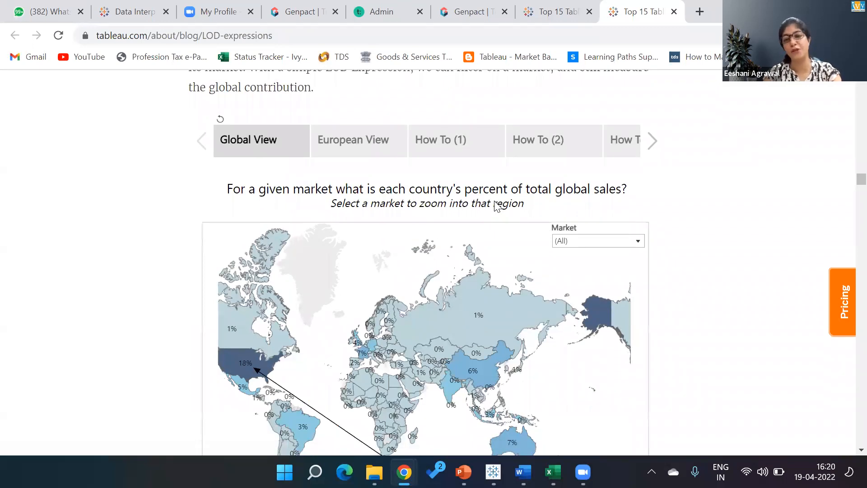
{"action": "scroll", "coordinate": [495, 201], "scroll_direction": "down", "scroll_amount": 12}
{"action": "scroll", "coordinate": [494, 201], "scroll_direction": "down", "scroll_amount": 14}
{"action": "scroll", "coordinate": [494, 201], "scroll_direction": "down", "scroll_amount": 12}
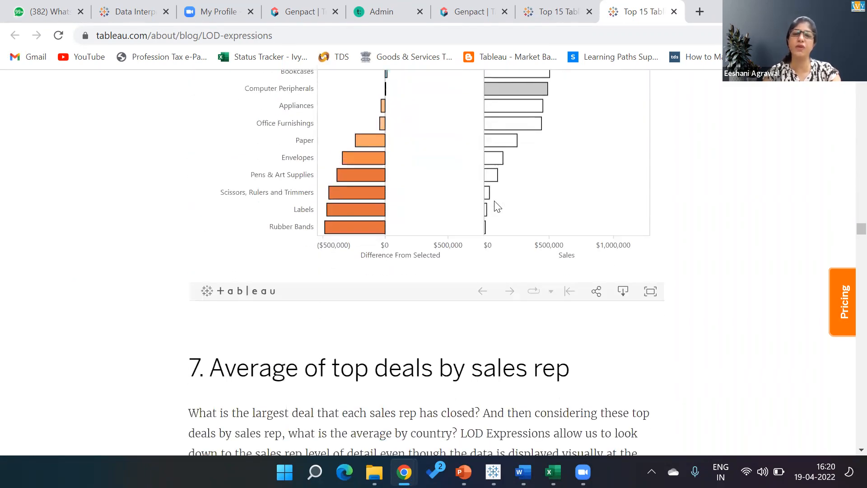
{"action": "scroll", "coordinate": [495, 203], "scroll_direction": "down", "scroll_amount": 12}
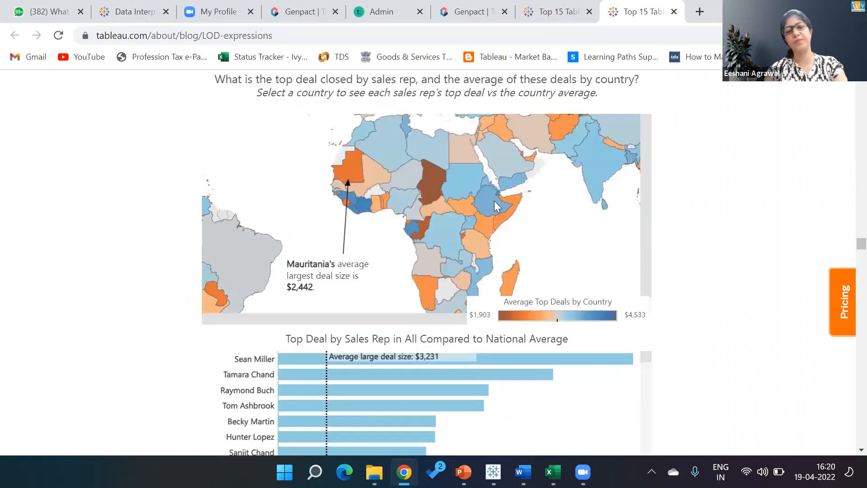
{"action": "scroll", "coordinate": [494, 201], "scroll_direction": "down", "scroll_amount": 12}
{"action": "scroll", "coordinate": [495, 202], "scroll_direction": "down", "scroll_amount": 4}
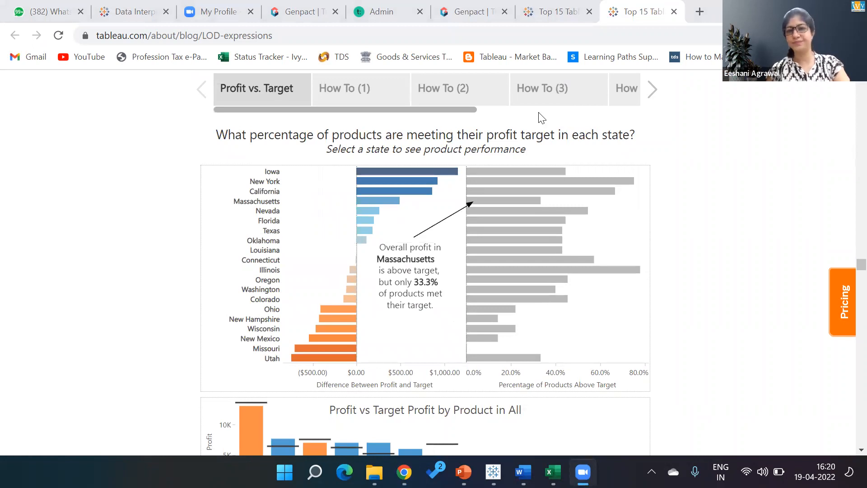
{"action": "scroll", "coordinate": [541, 118], "scroll_direction": "up", "scroll_amount": 4}
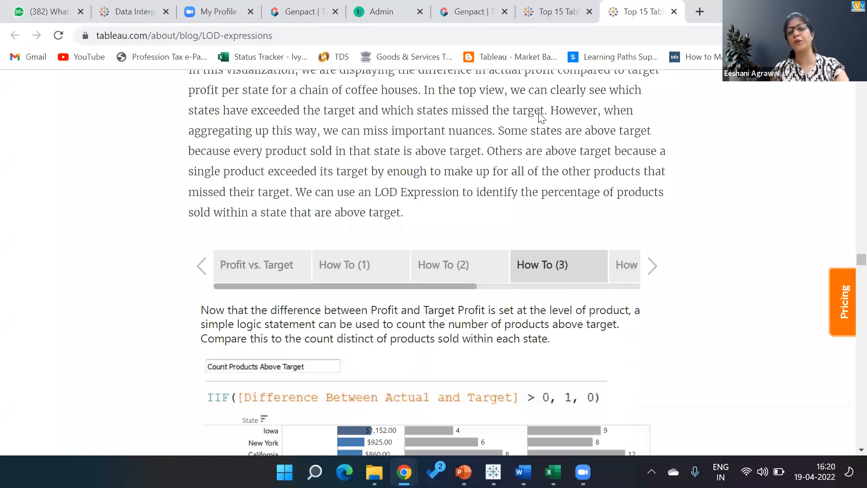
{"action": "scroll", "coordinate": [541, 117], "scroll_direction": "up", "scroll_amount": 15}
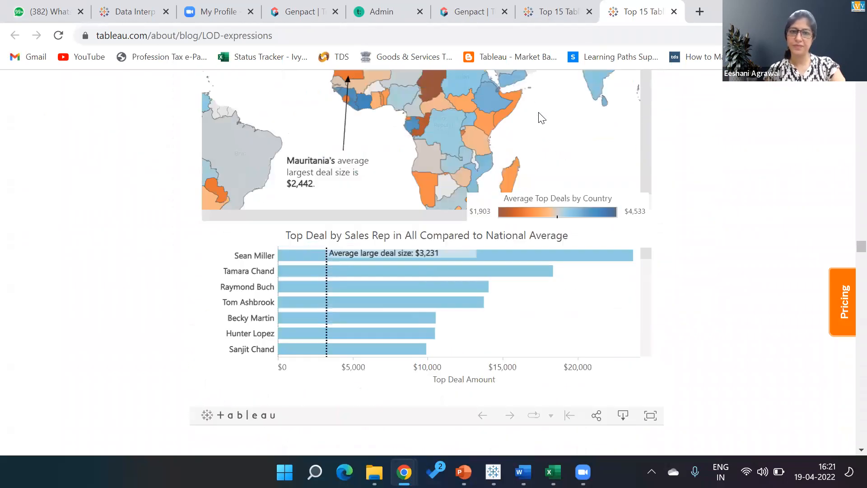
{"action": "scroll", "coordinate": [541, 116], "scroll_direction": "up", "scroll_amount": 10}
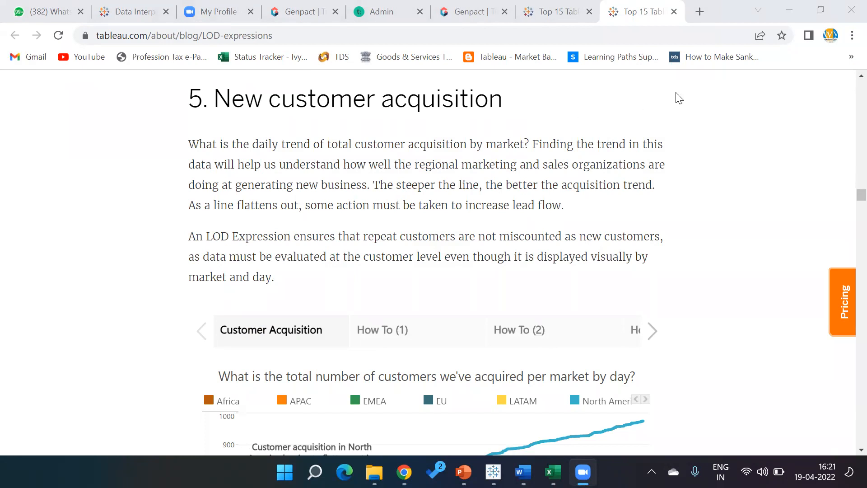
- Enter Done in E17 and E18 for the Data Cleaning and Pivot and LOD sessions, then save
{"action": "key", "text": "alt+Tab"}
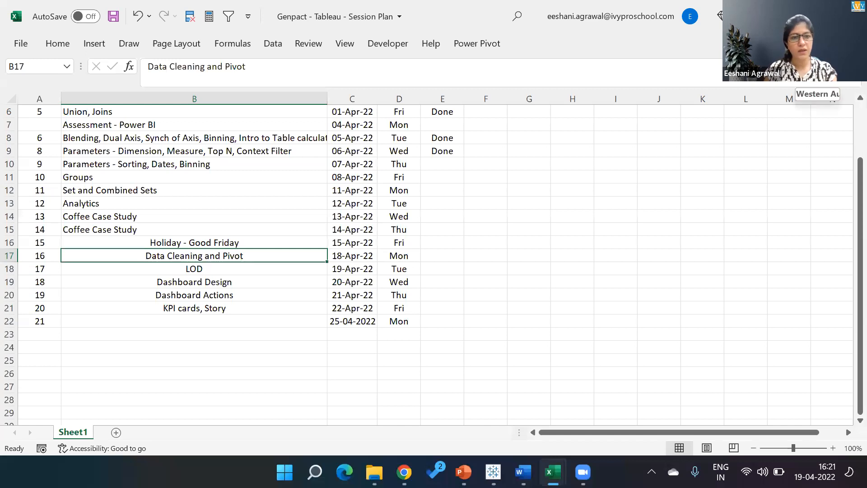
{"action": "key", "text": "Right"}
{"action": "key", "text": "Right"}
{"action": "key", "text": "Right"}
{"action": "type", "text": "Done"}
{"action": "key", "text": "Return"}
{"action": "type", "text": "Done"}
{"action": "key", "text": "Return"}
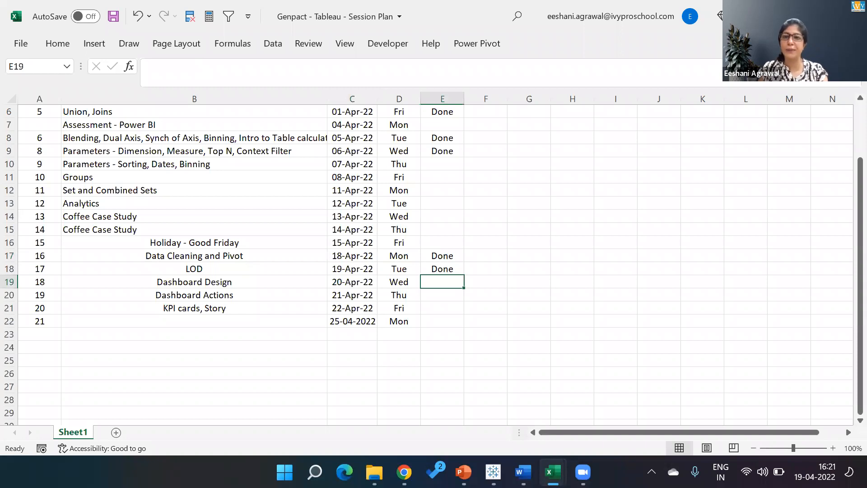
{"action": "key", "text": "ctrl+s"}
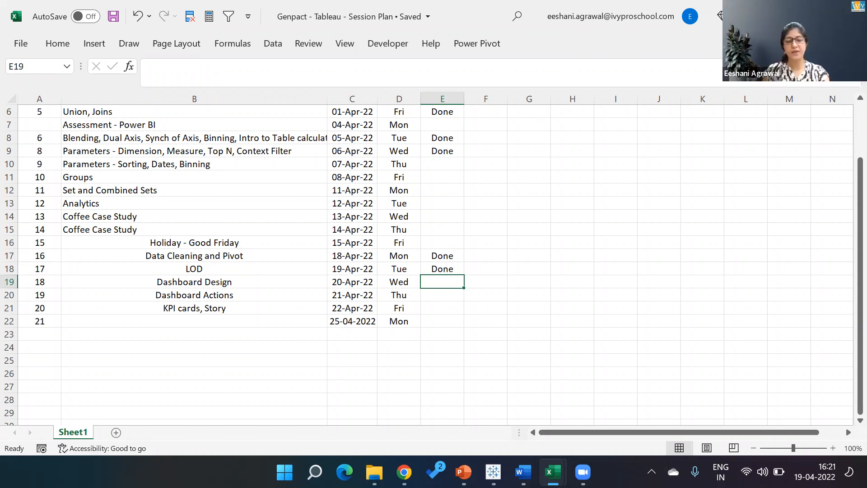
{"action": "left_click", "coordinate": [804, 75]}
{"action": "key", "text": "alt+Tab"}
{"action": "key", "text": "alt+Tab"}
{"action": "key", "text": "alt+Tab"}
{"action": "key", "text": "alt+Tab"}
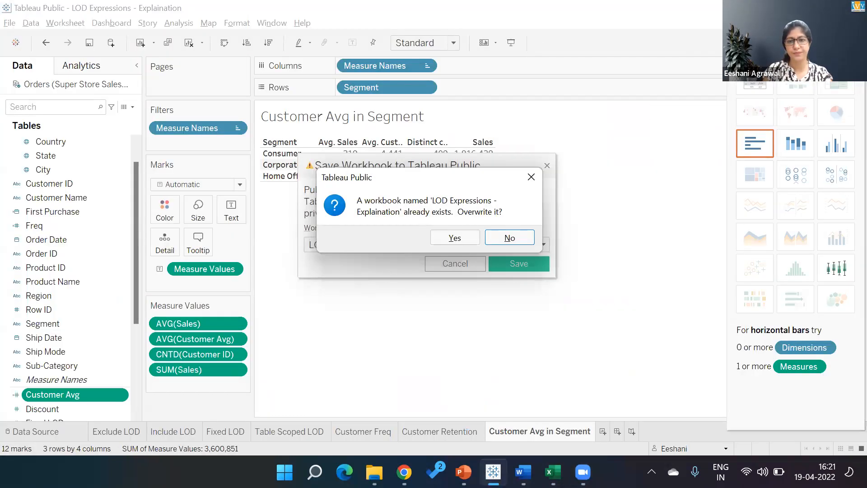
- Answer Yes to overwrite 'LOD Expressions - Explaination' and return to the Customer Avg in Segment sheet
{"action": "left_click", "coordinate": [465, 238]}
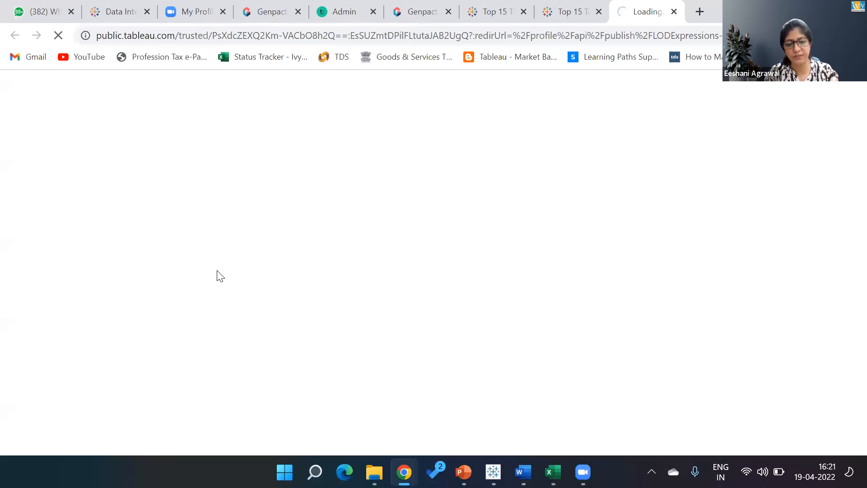
{"action": "key", "text": "alt+Tab"}
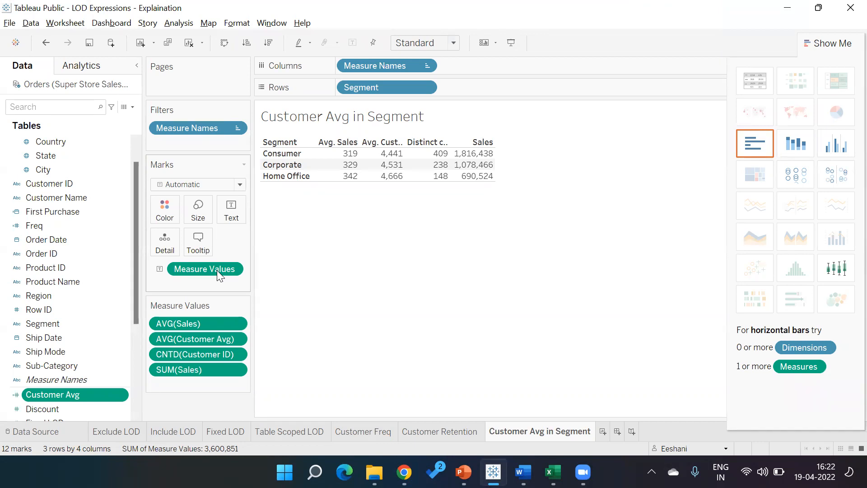
{"action": "left_click", "coordinate": [303, 65]}
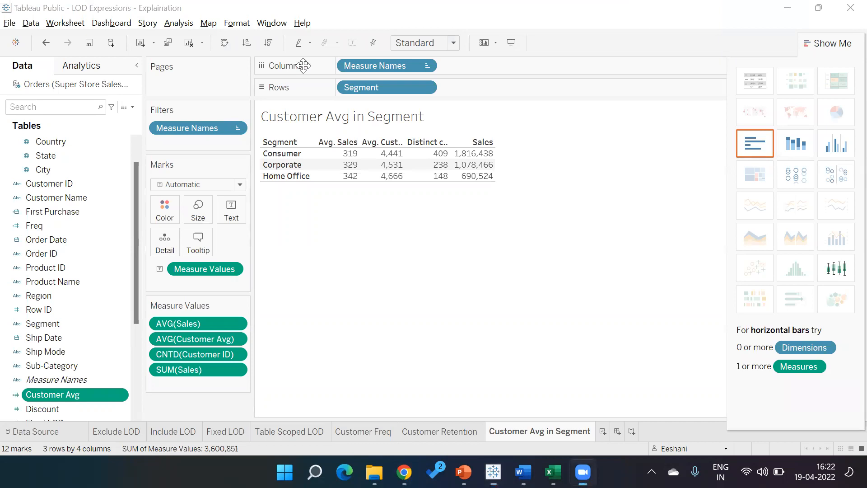